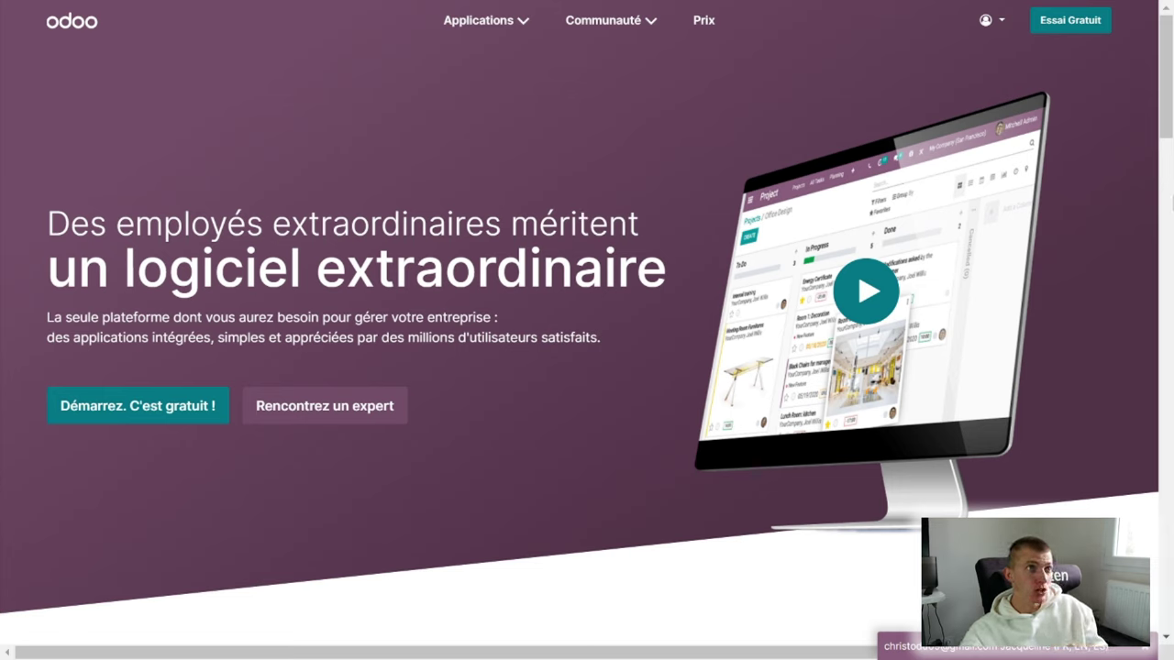
Step: Open the account's database list and connect to the boutique-christolyonnais database
click(985, 19)
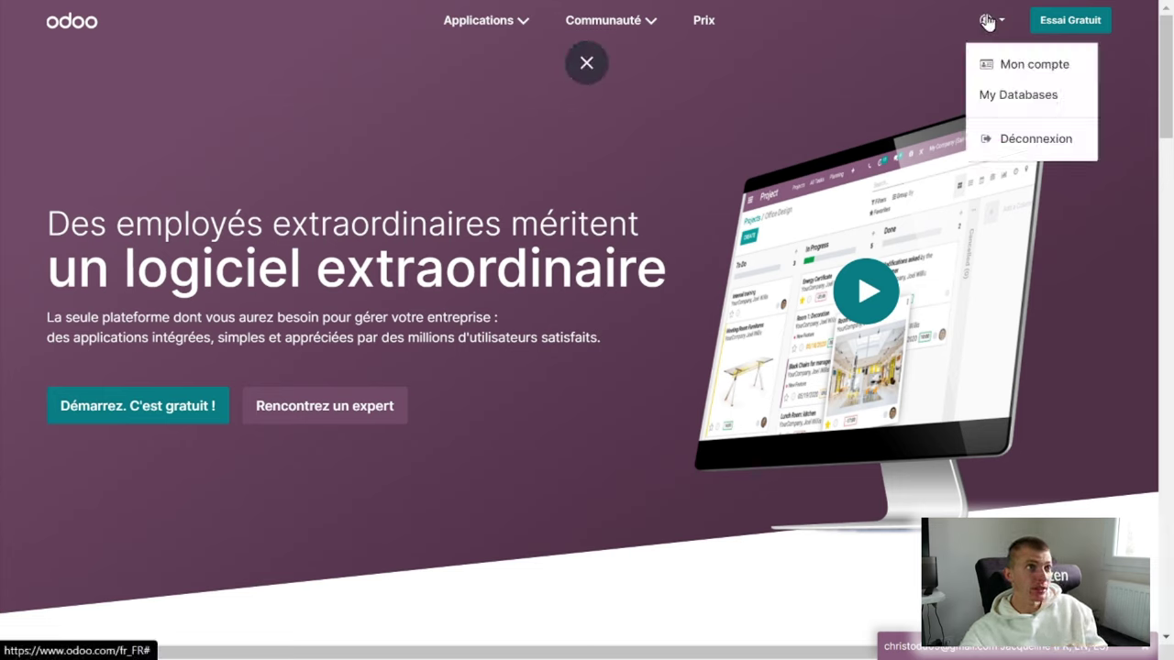
click(997, 107)
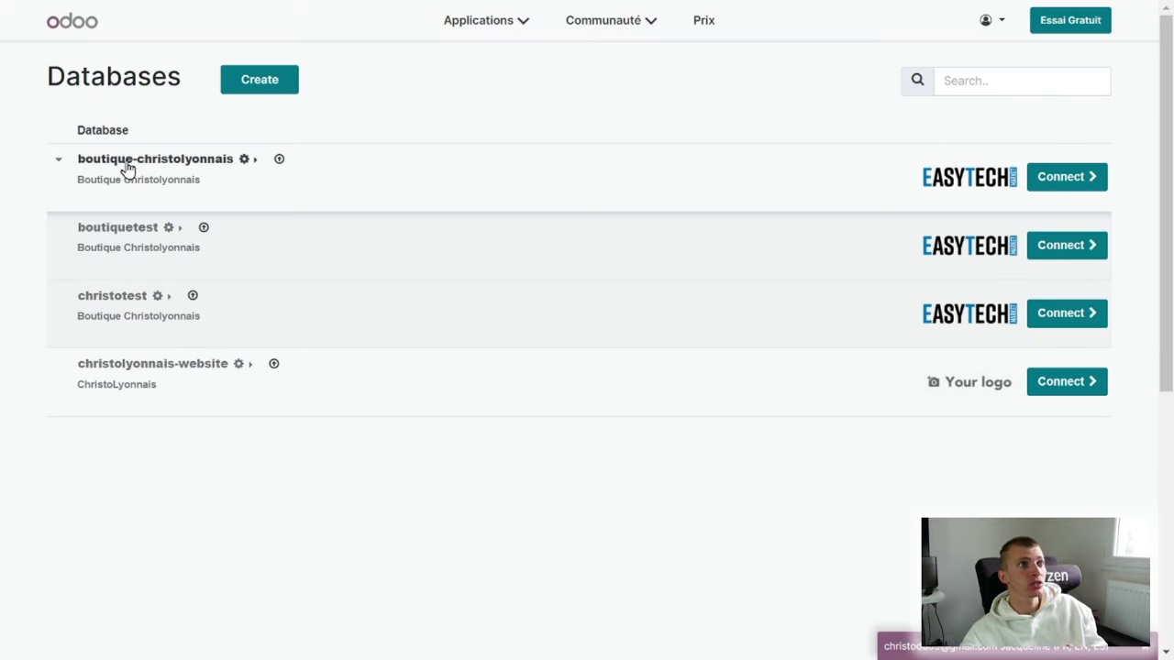
click(1078, 179)
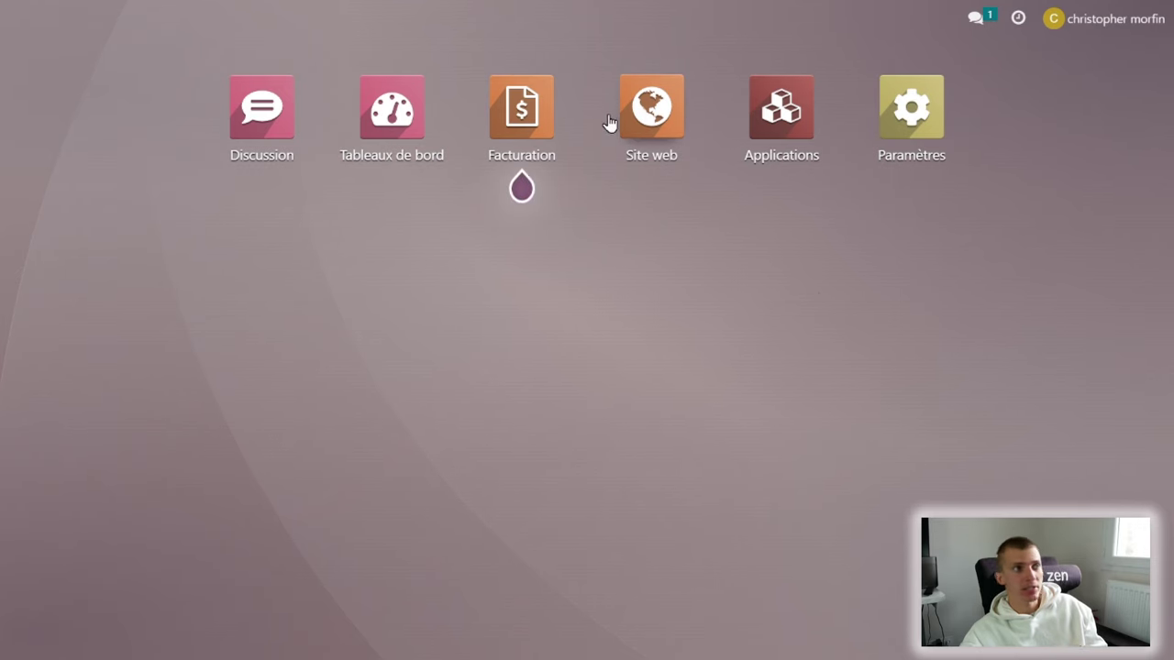
Step: Examine the installed apps and the catalogue of applications available for installation
mouse_move(550, 122)
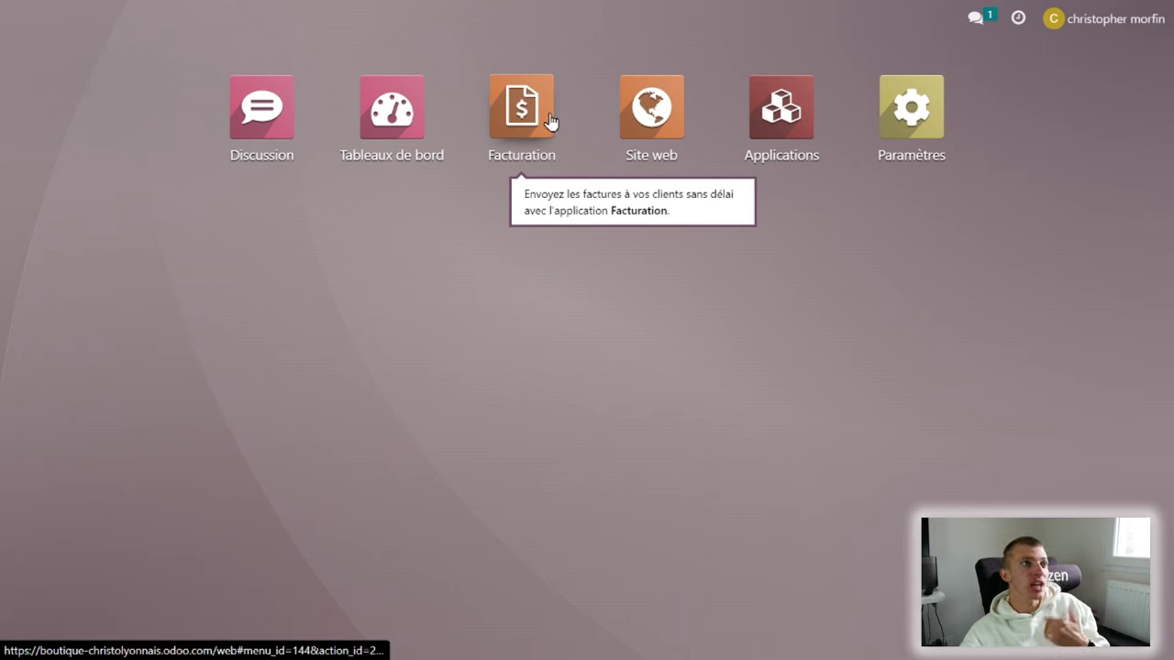
click(798, 134)
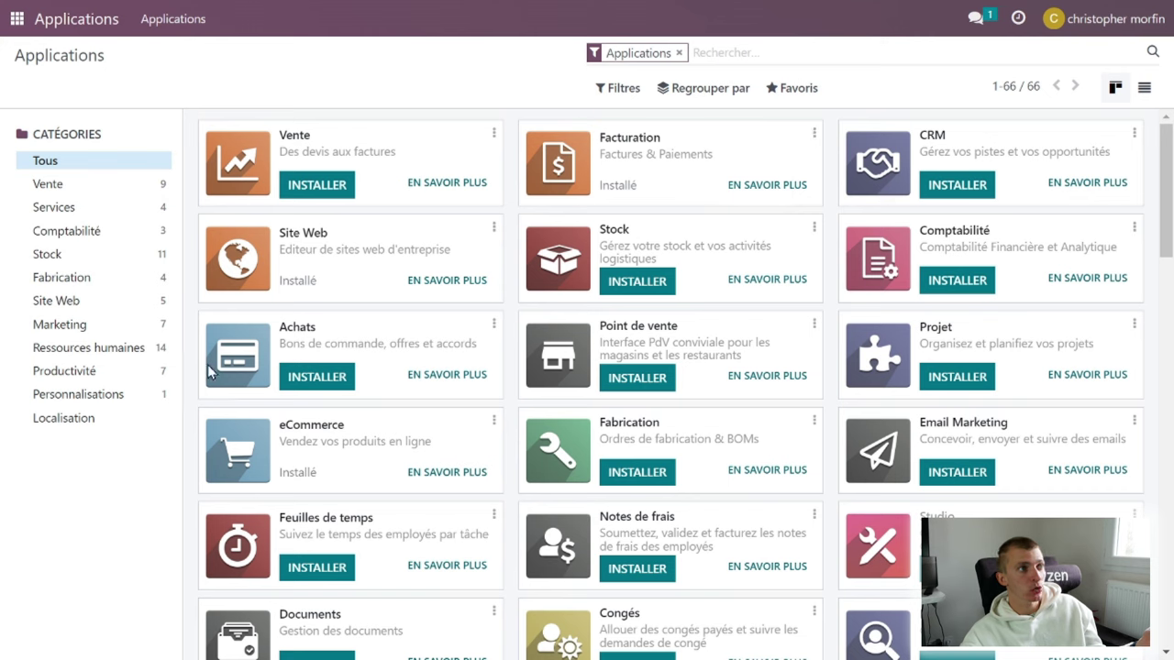
click(812, 134)
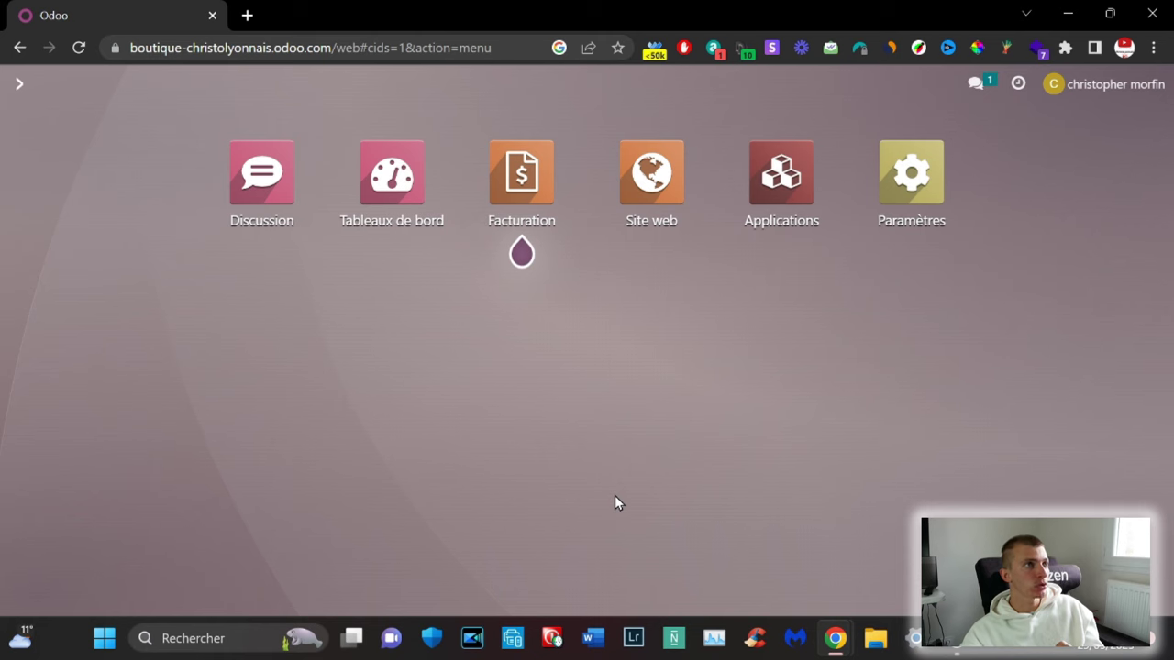
Step: Open the Site web app in full screen and examine the shop's home page from the banner down to the customer quotes
click(643, 190)
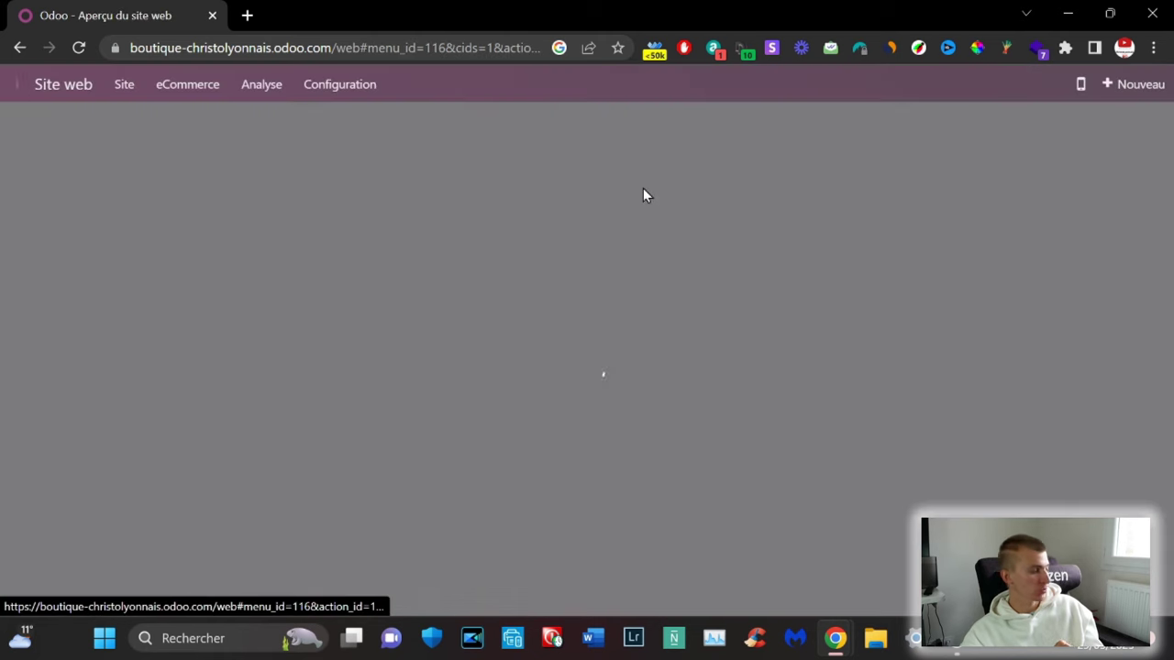
key(F11)
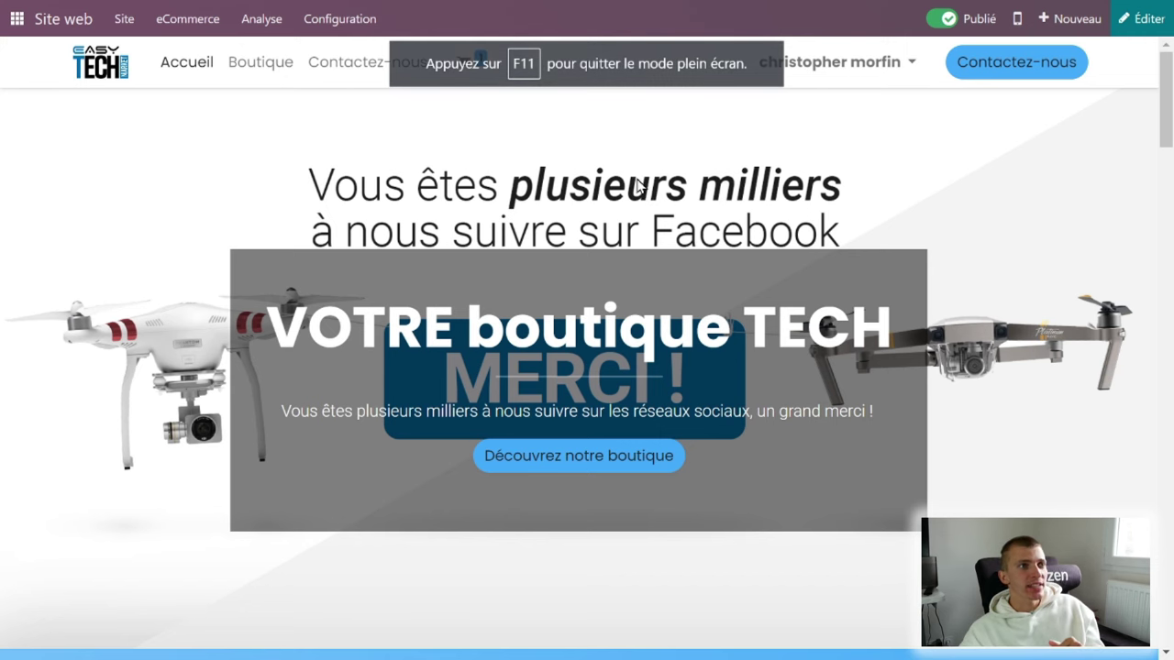
scroll(853, 298, down, 10)
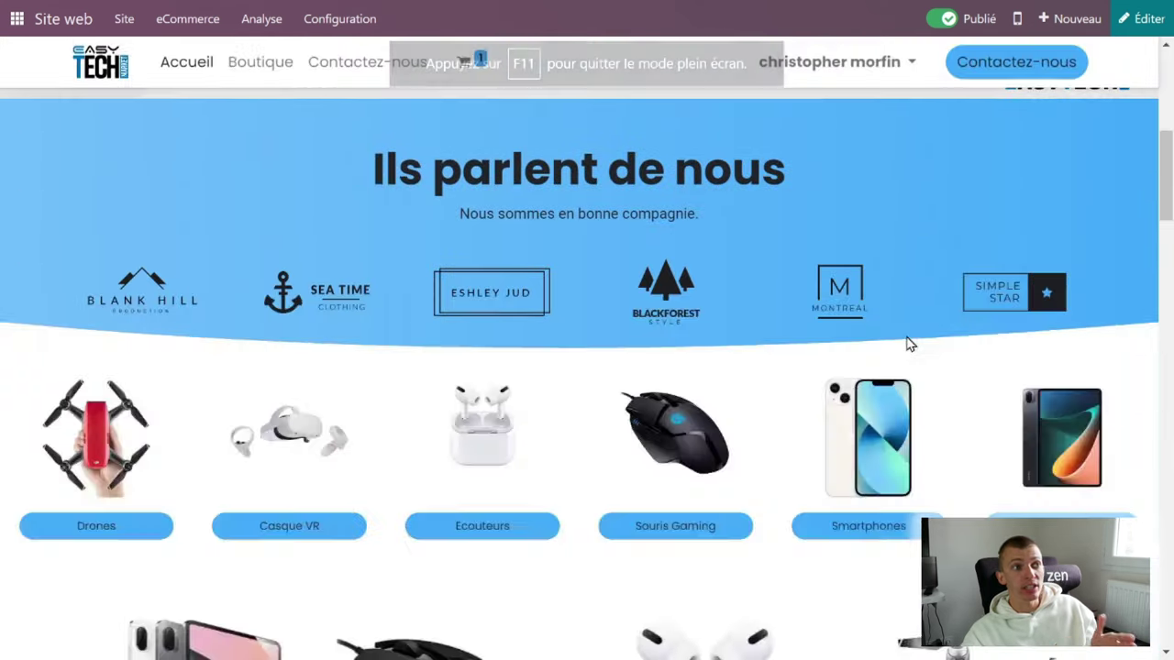
scroll(924, 361, down, 5)
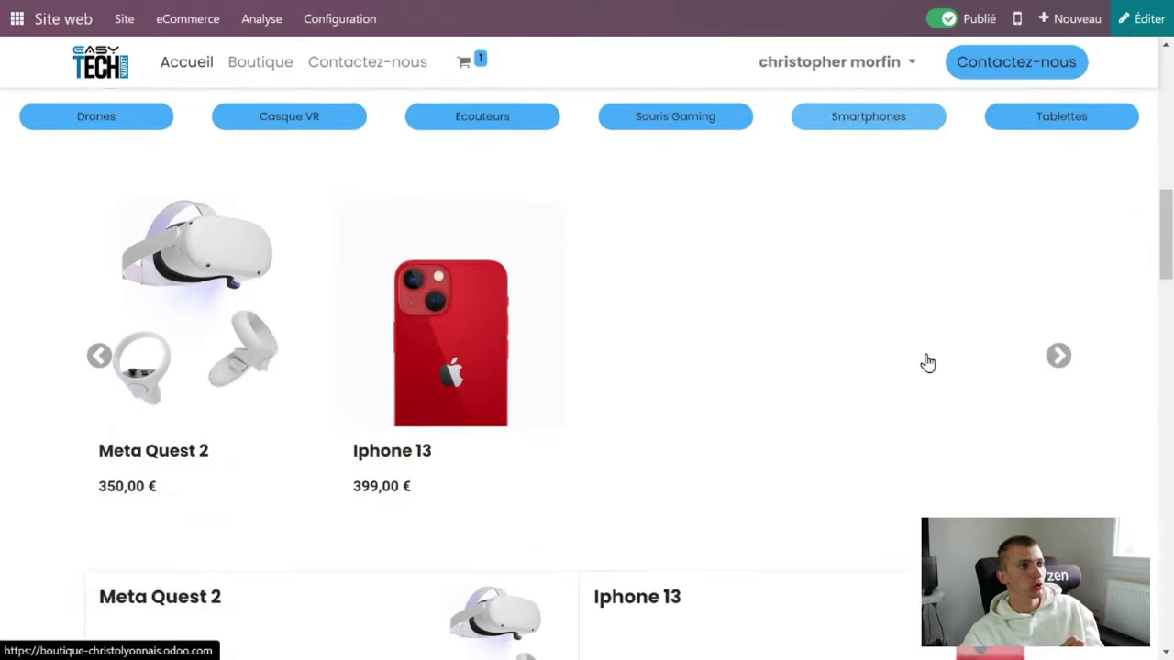
scroll(926, 363, down, 10)
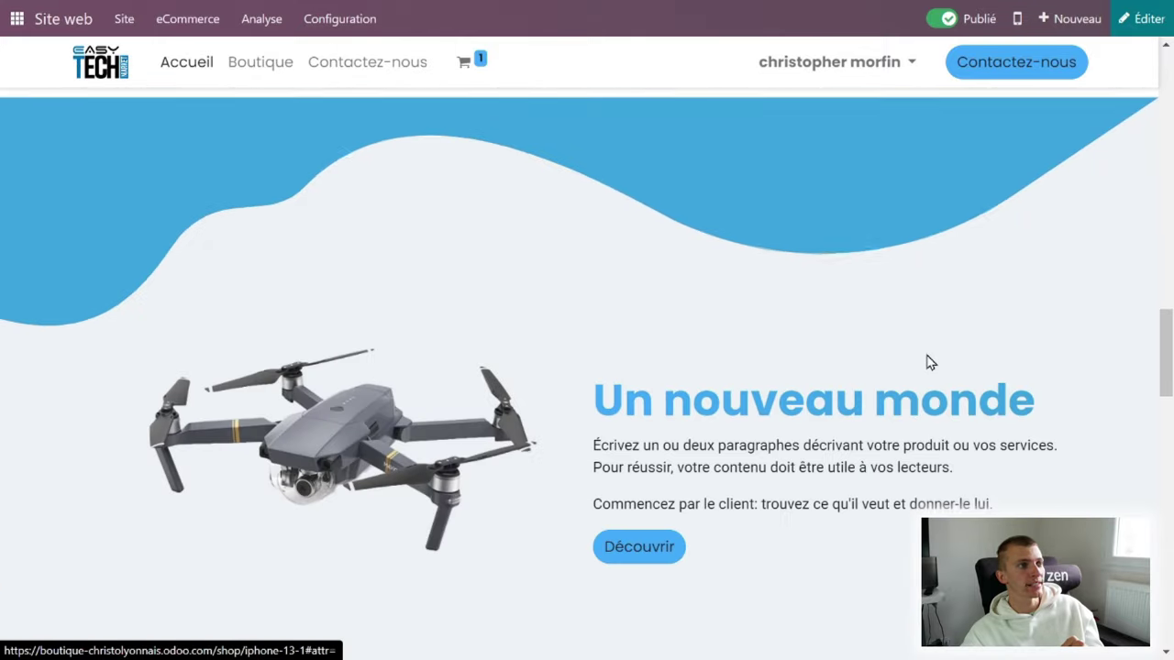
scroll(924, 362, down, 5)
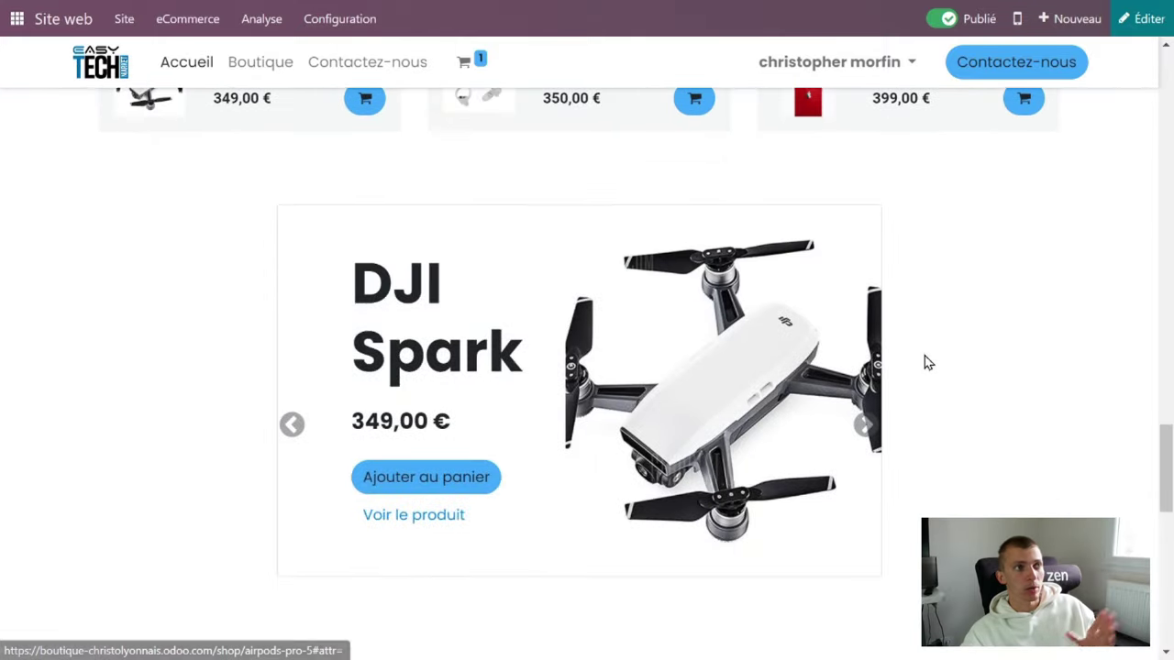
scroll(924, 363, down, 8)
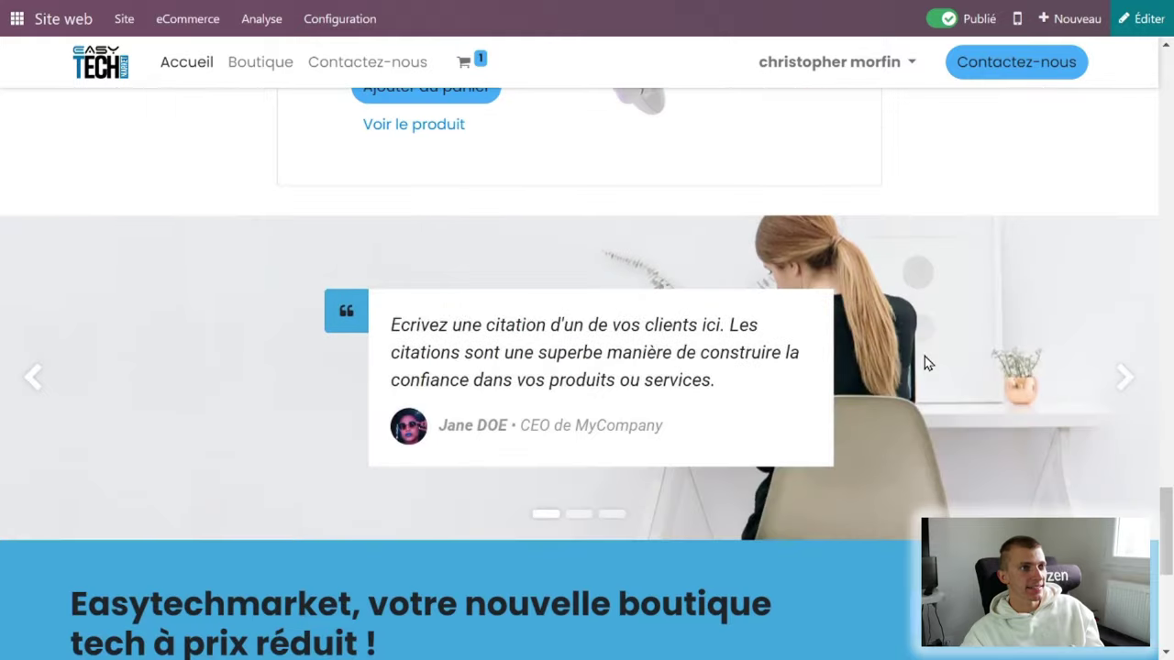
scroll(924, 363, down, 3)
scroll(924, 361, up, 12)
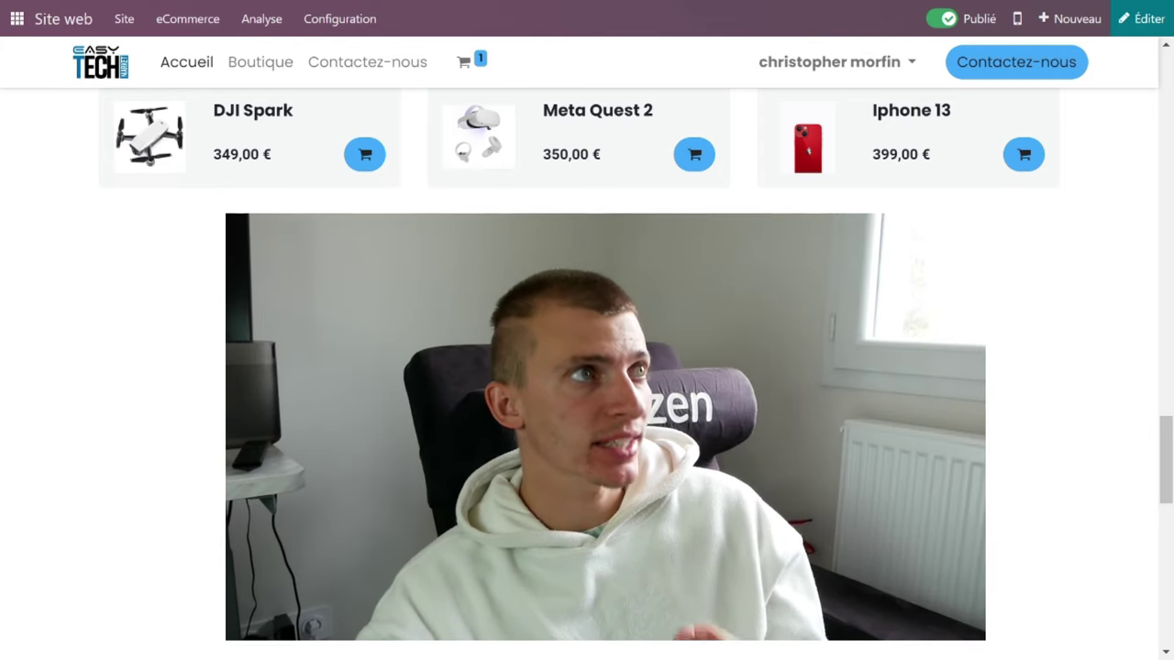
scroll(587, 367, up, 2)
scroll(586, 367, up, 8)
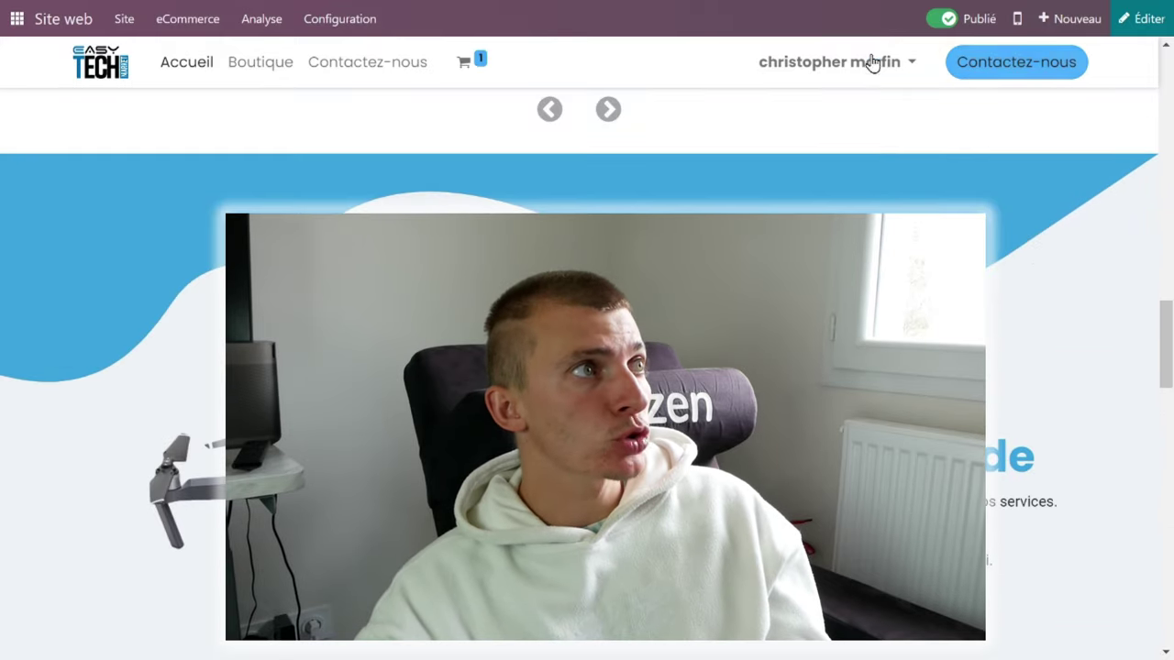
Step: Open the Facturation app and examine the optional columns offered for the invoice list
click(13, 22)
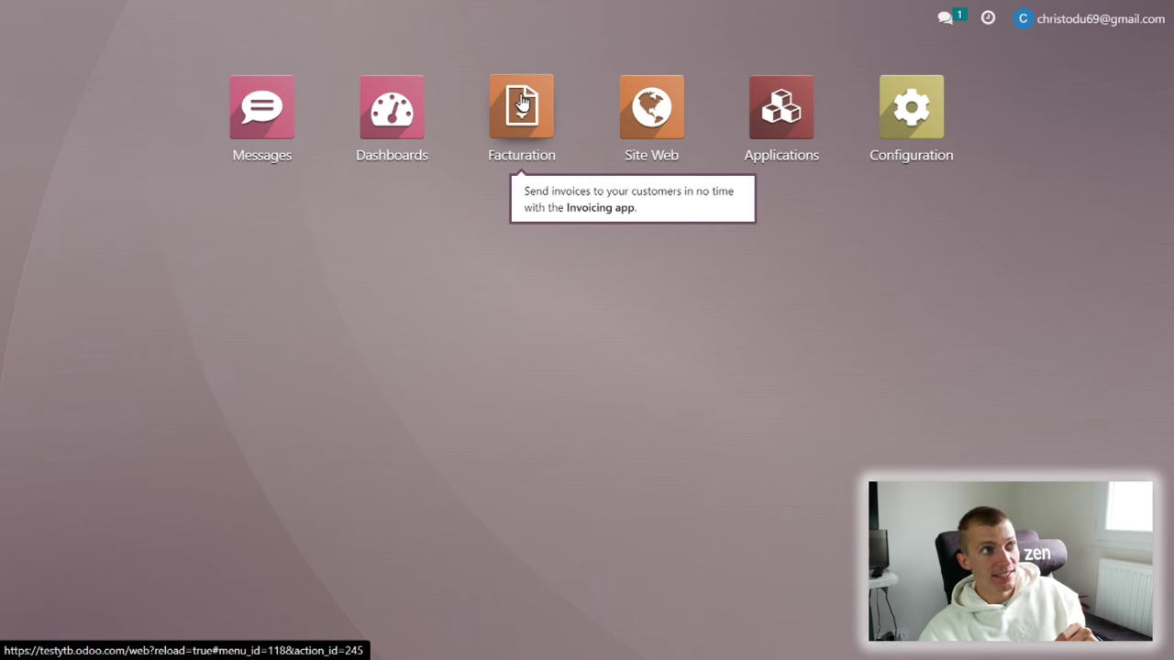
click(520, 103)
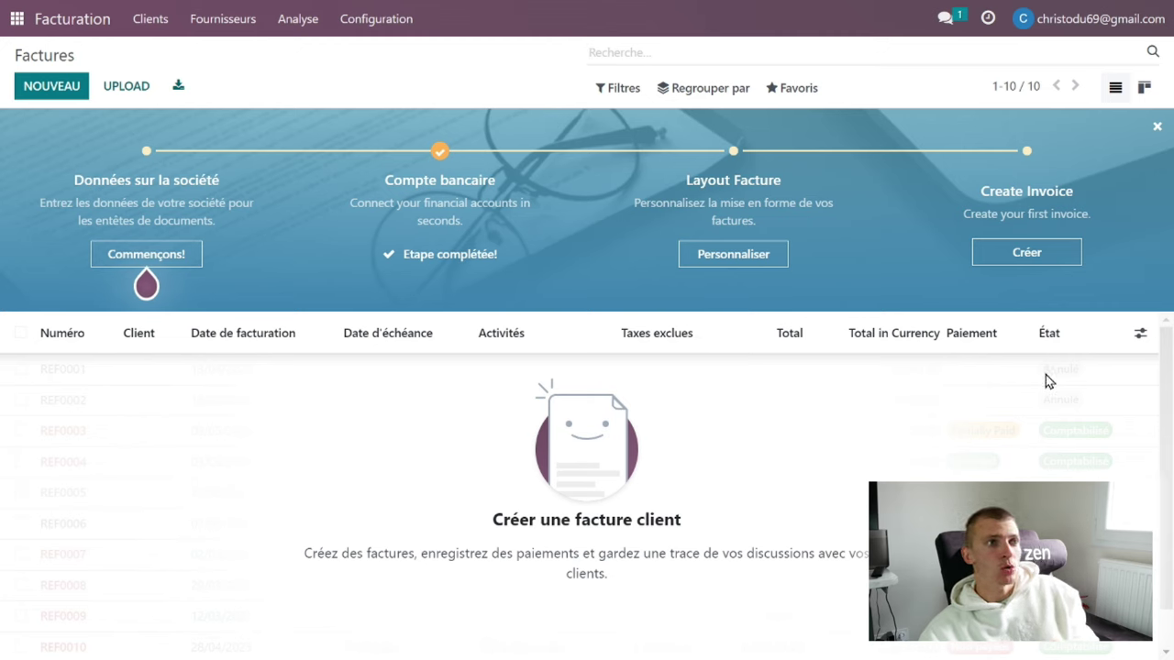
click(1143, 335)
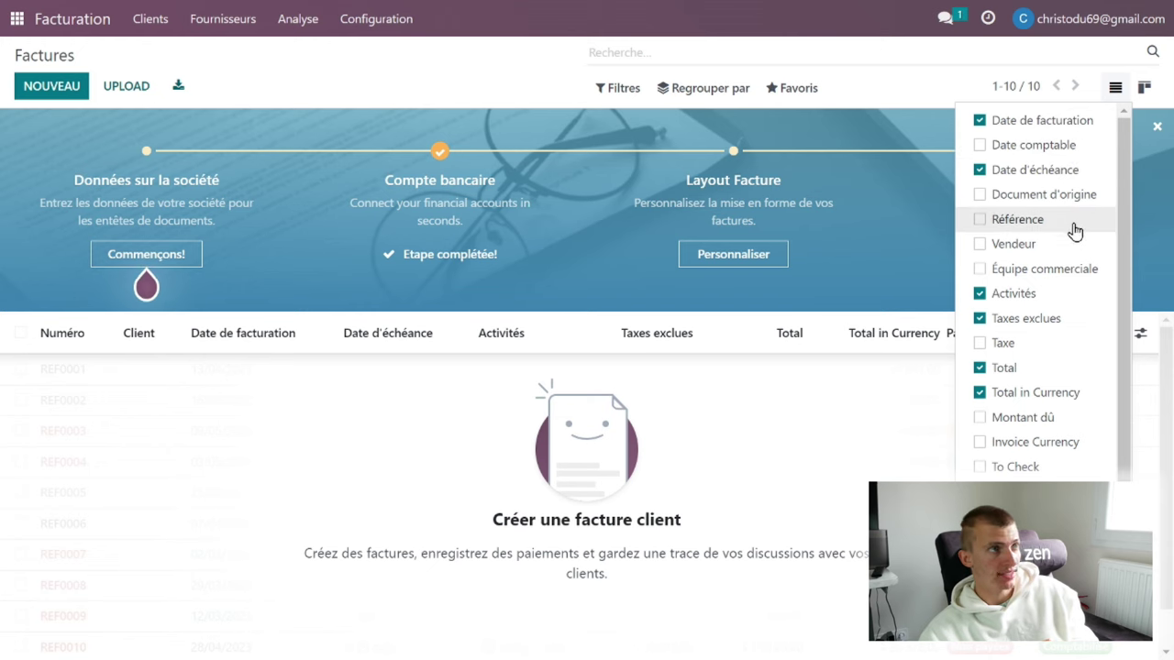
scroll(1064, 454, down, 1)
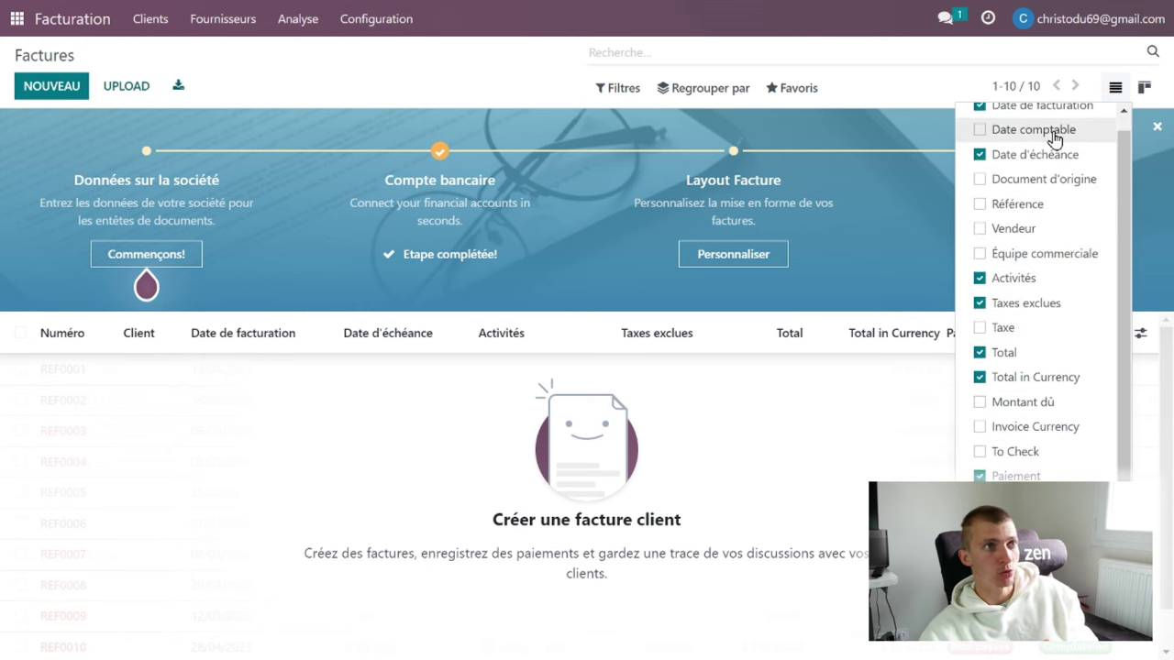
click(783, 465)
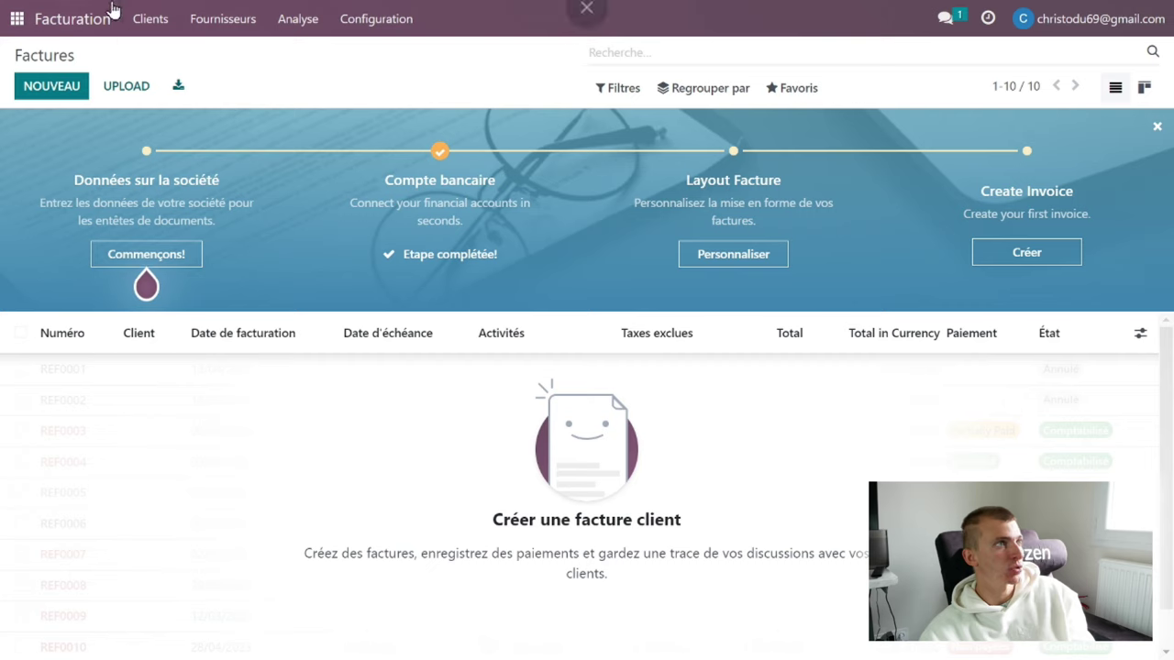
Step: Examine the invoicing options offered for clients, suppliers, analysis and configuration
click(154, 20)
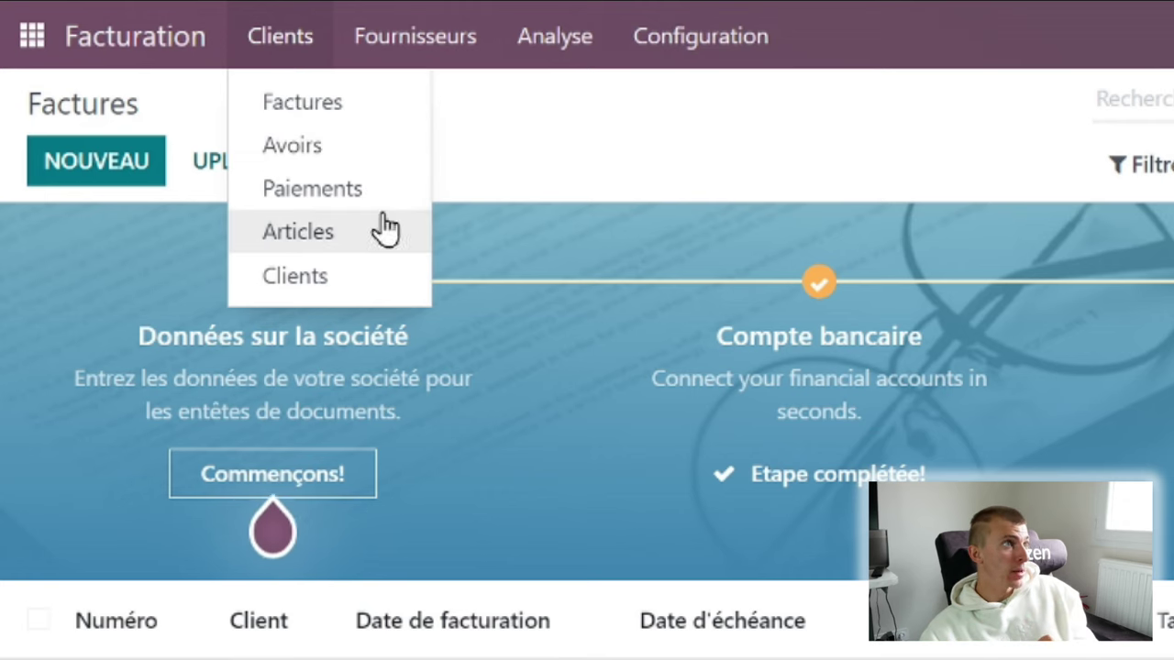
mouse_move(419, 32)
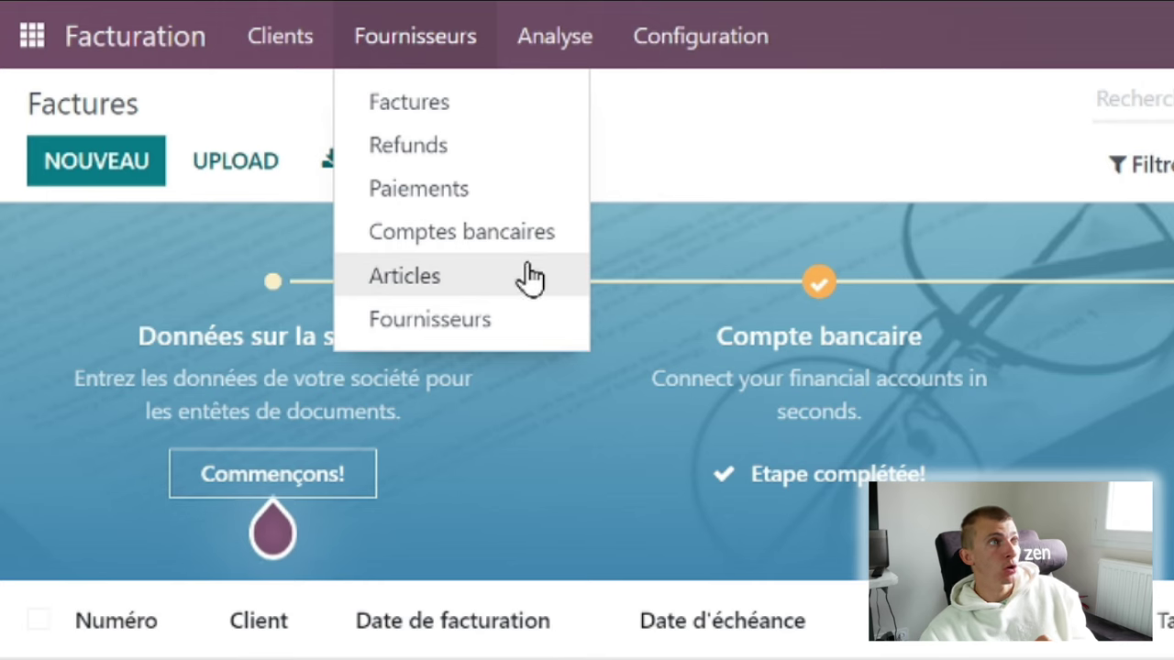
mouse_move(581, 66)
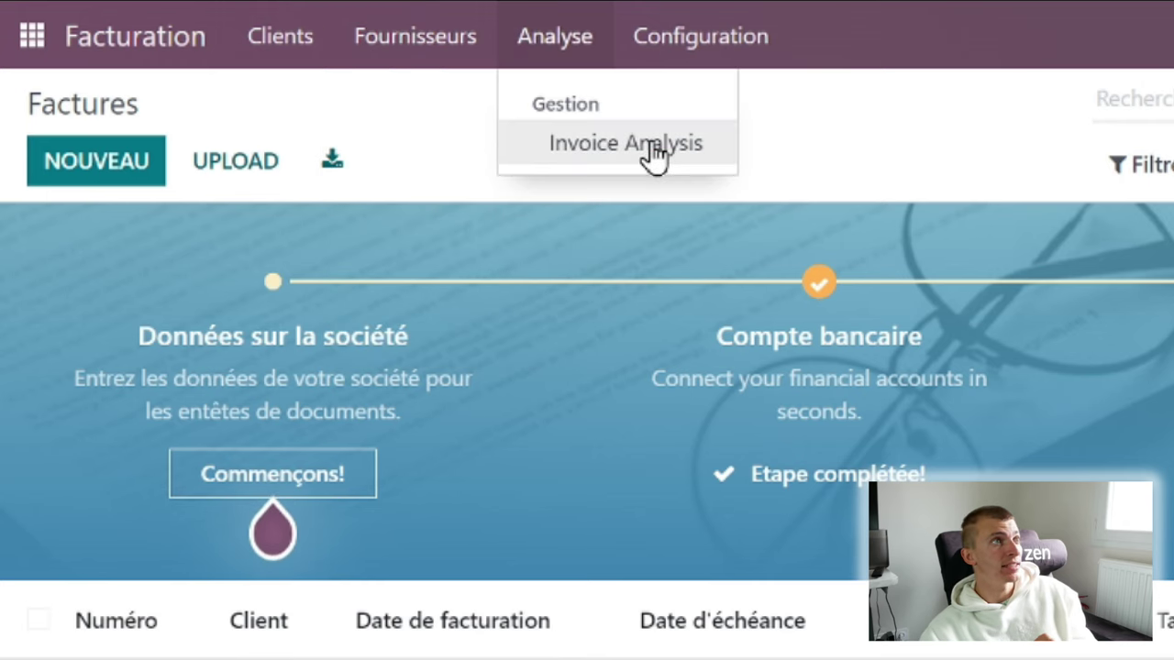
mouse_move(700, 37)
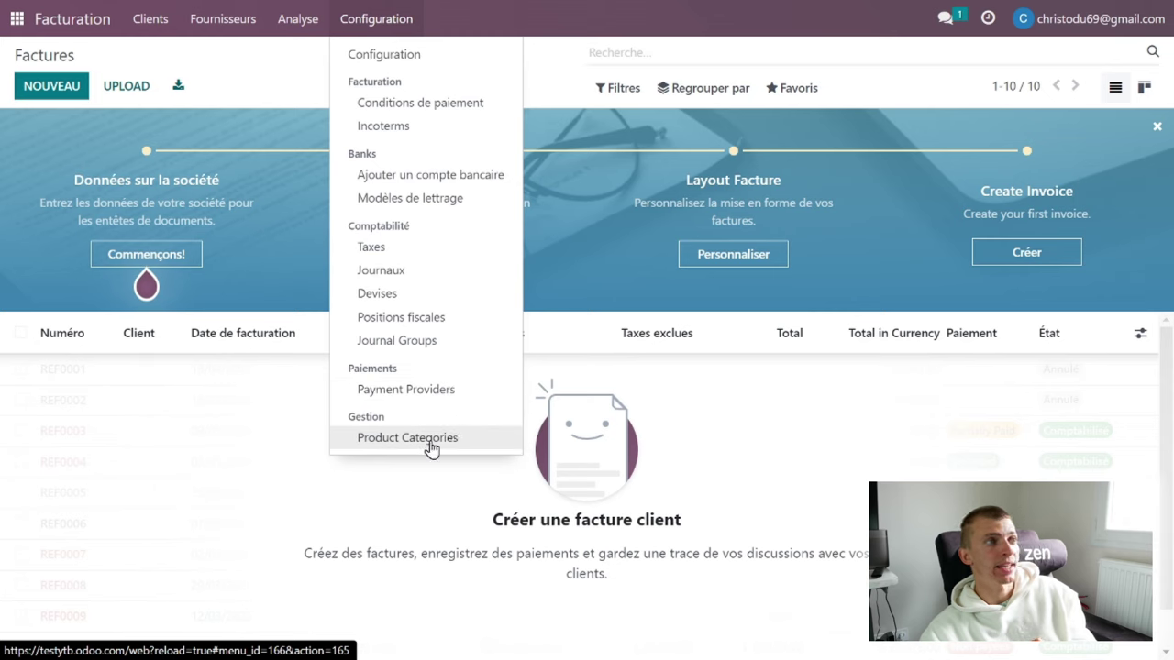
click(647, 496)
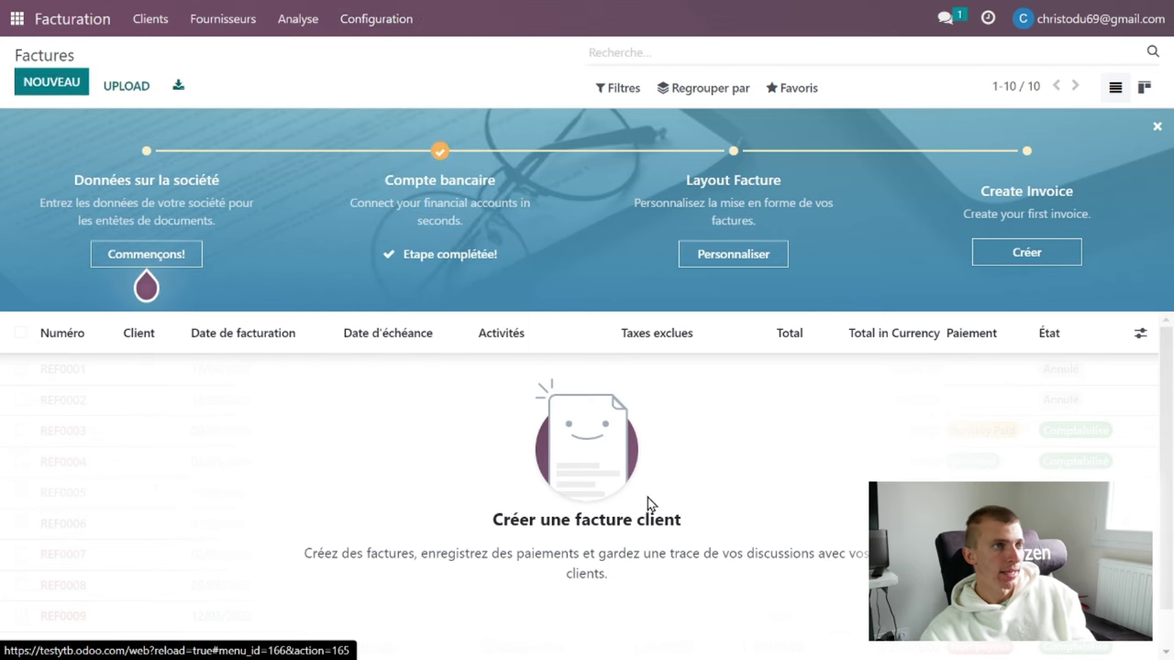
Step: Leave full screen and open the Odoo account's database list in a new browser tab
key(F11)
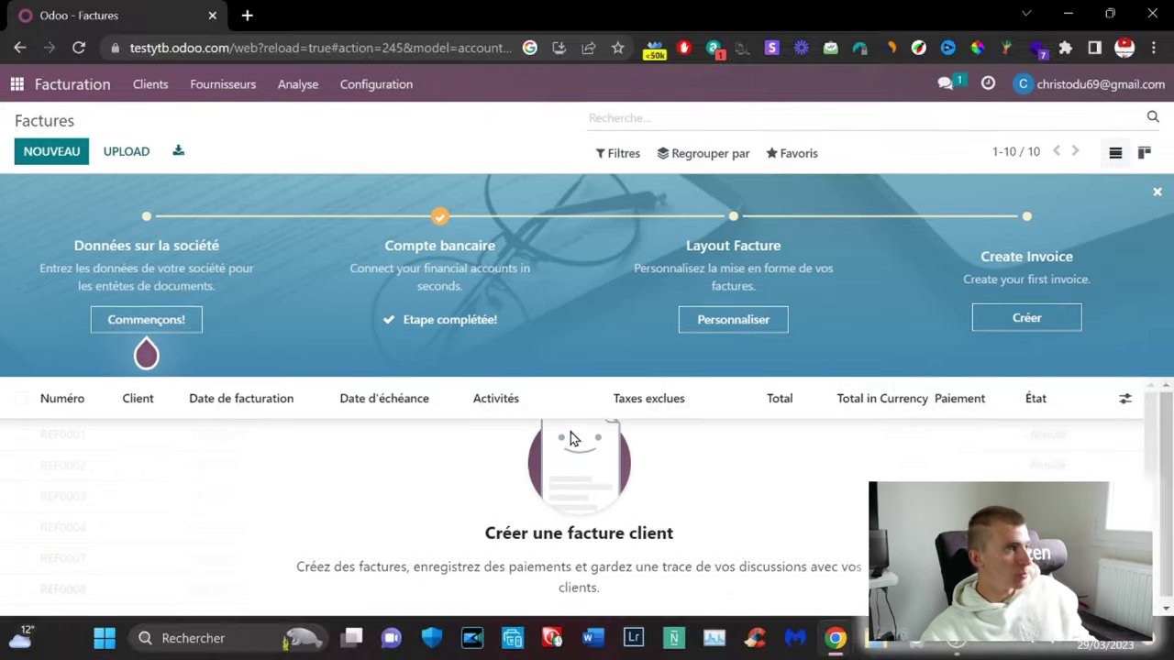
click(246, 15)
text(odoo)
click(253, 84)
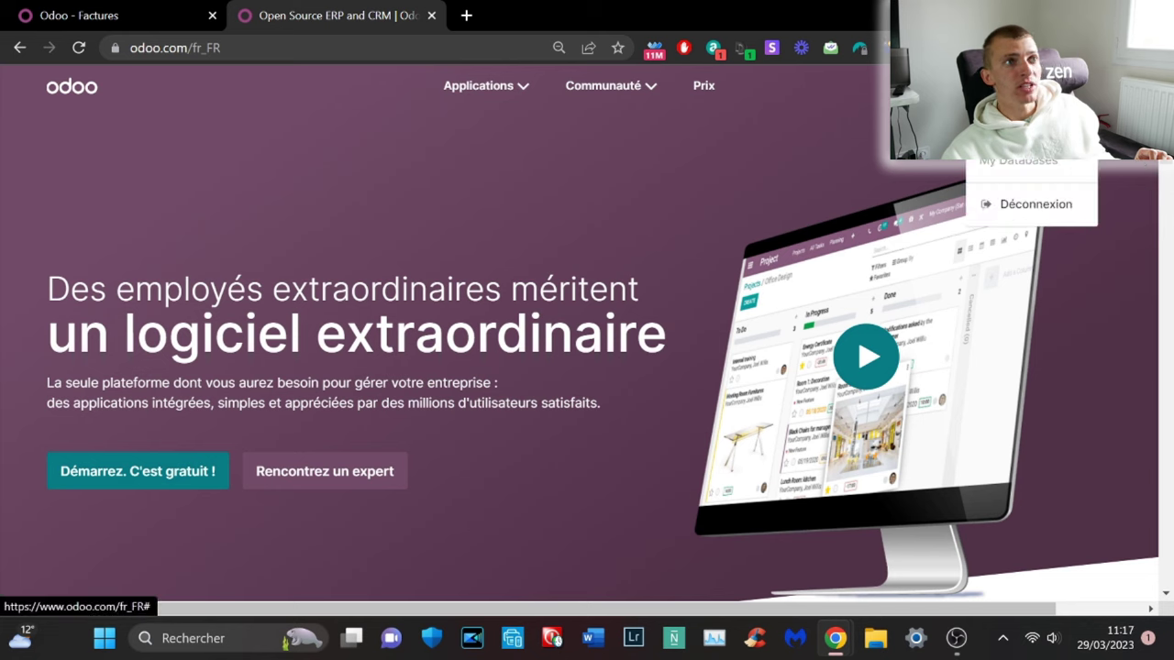
click(1008, 167)
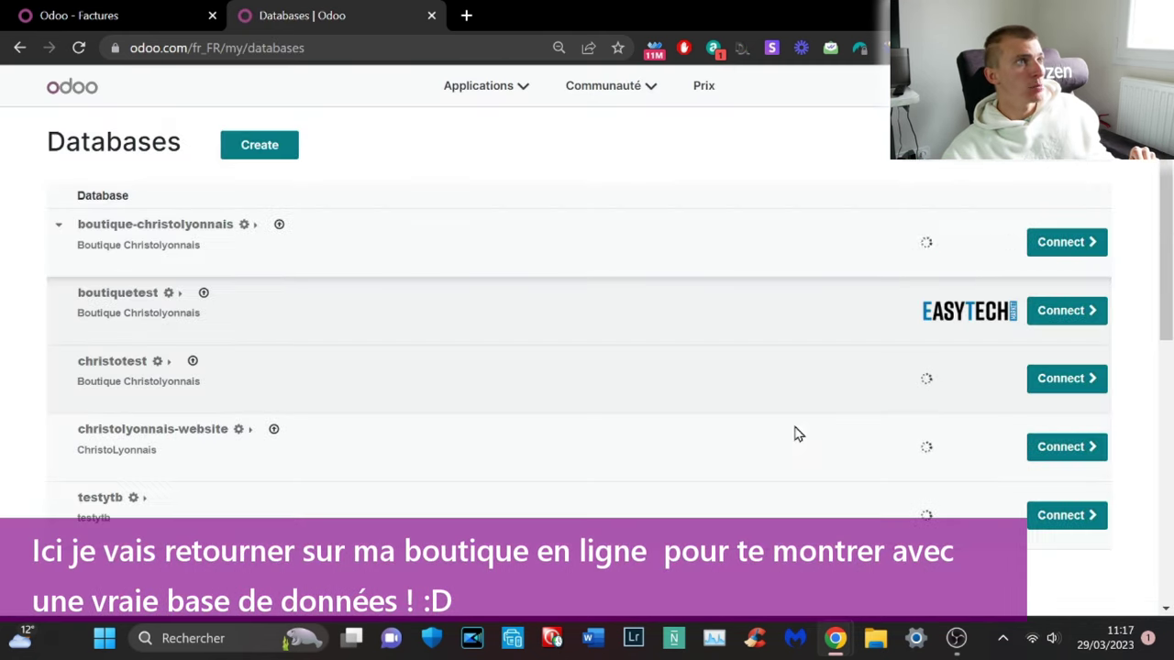
Step: Connect to the boutique-christolyonnais database and view its customer invoices as kanban cards
click(1080, 258)
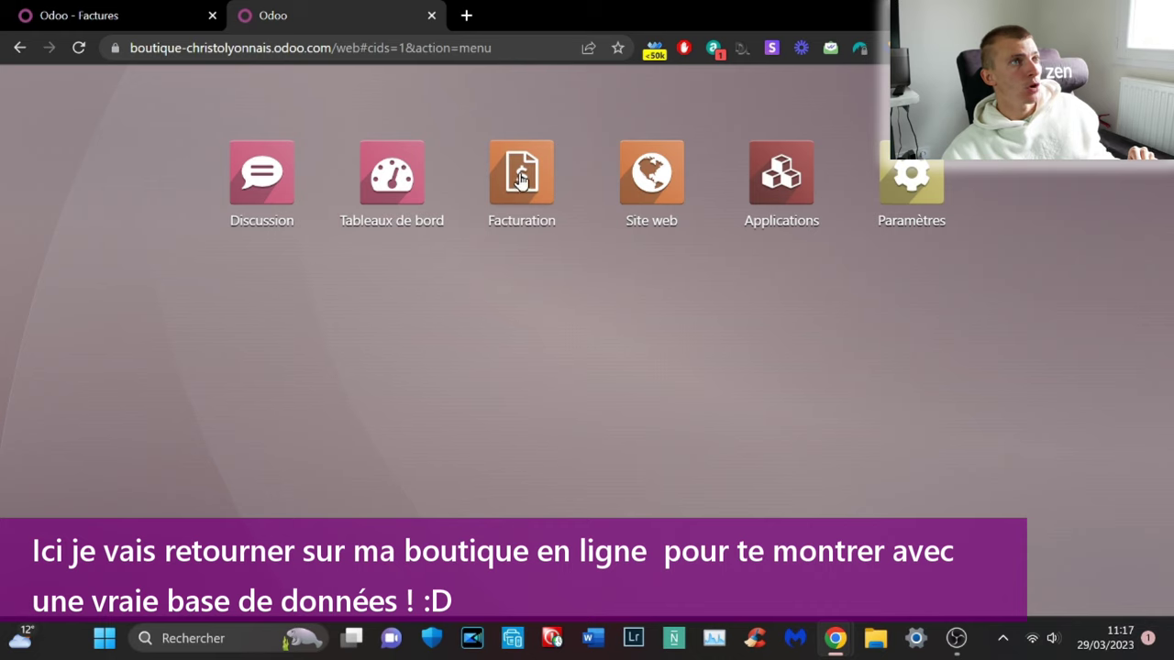
click(520, 179)
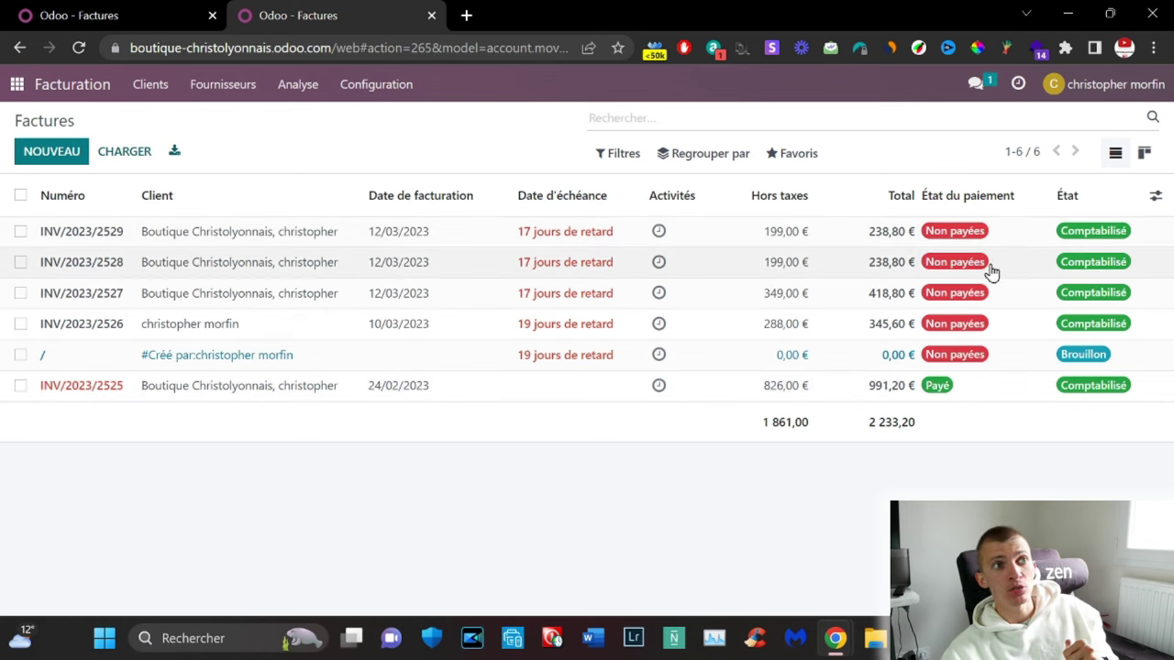
click(1143, 163)
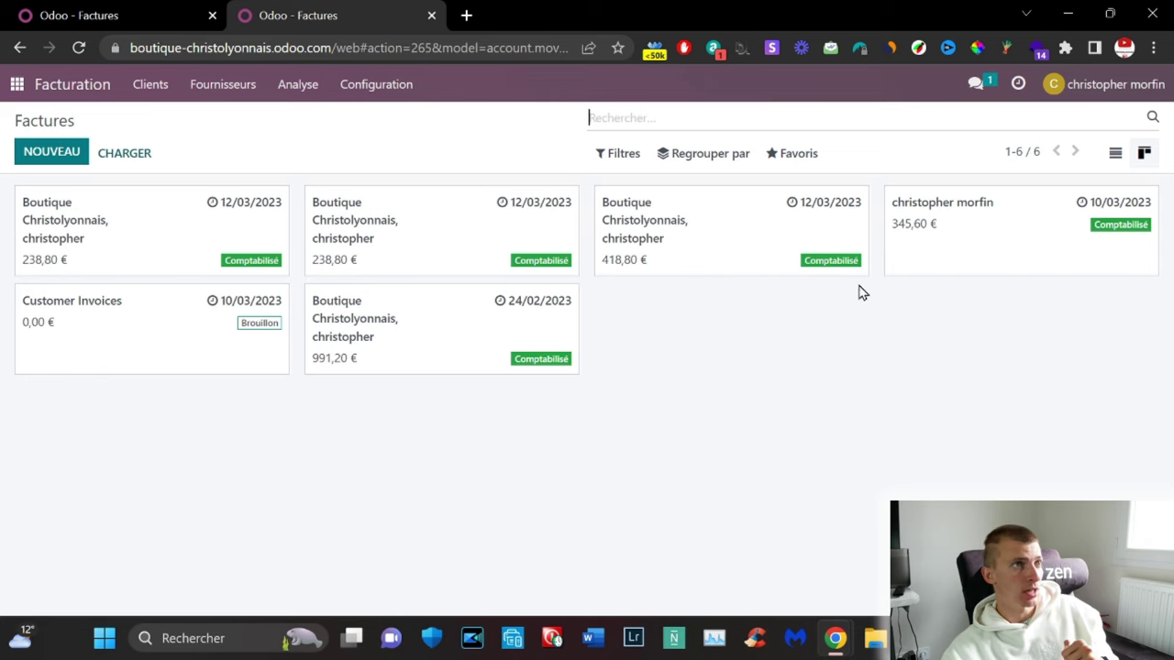
Step: Return to the testytb database in full screen, open the company data form and set the company name to Christolyonnais
click(94, 9)
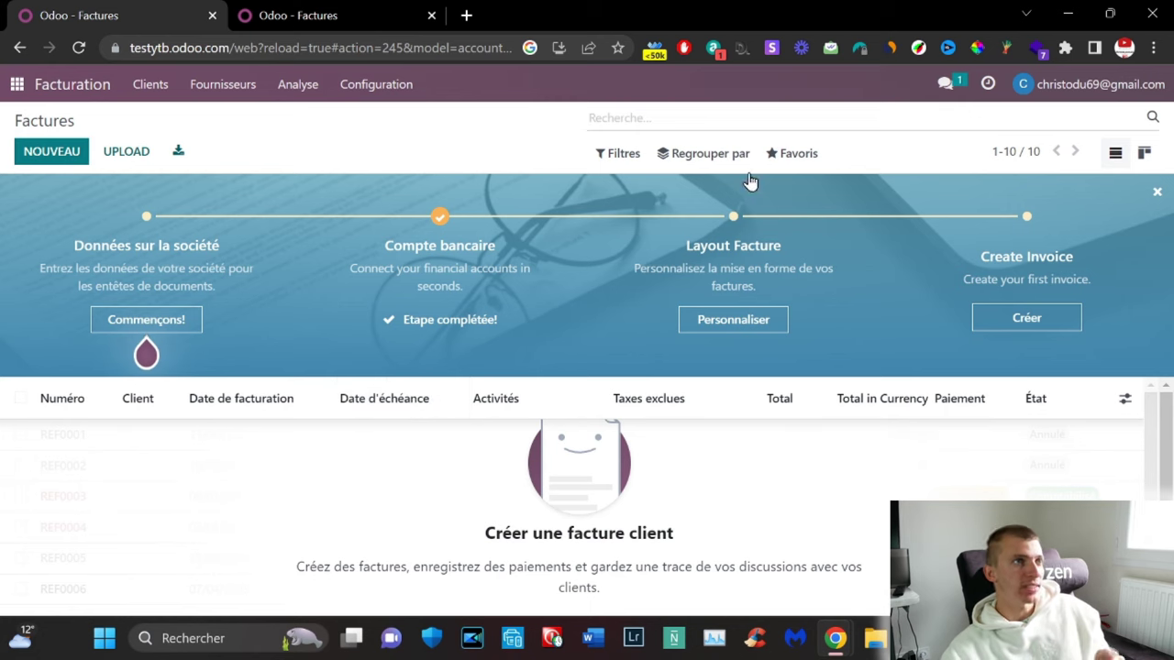
key(F11)
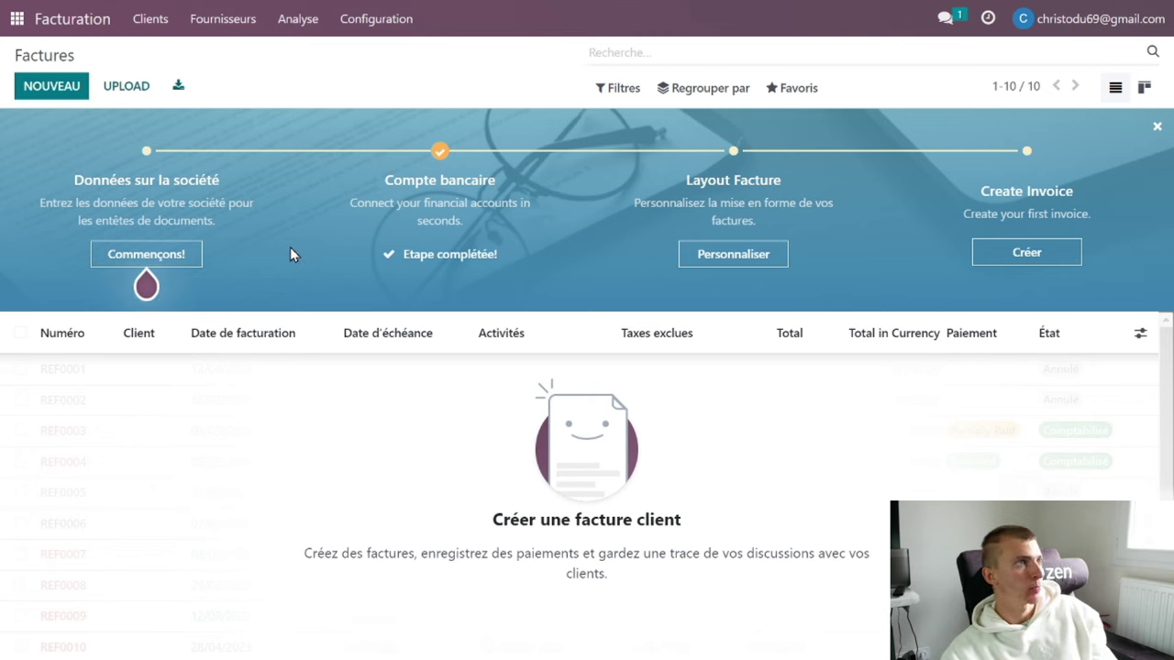
click(161, 261)
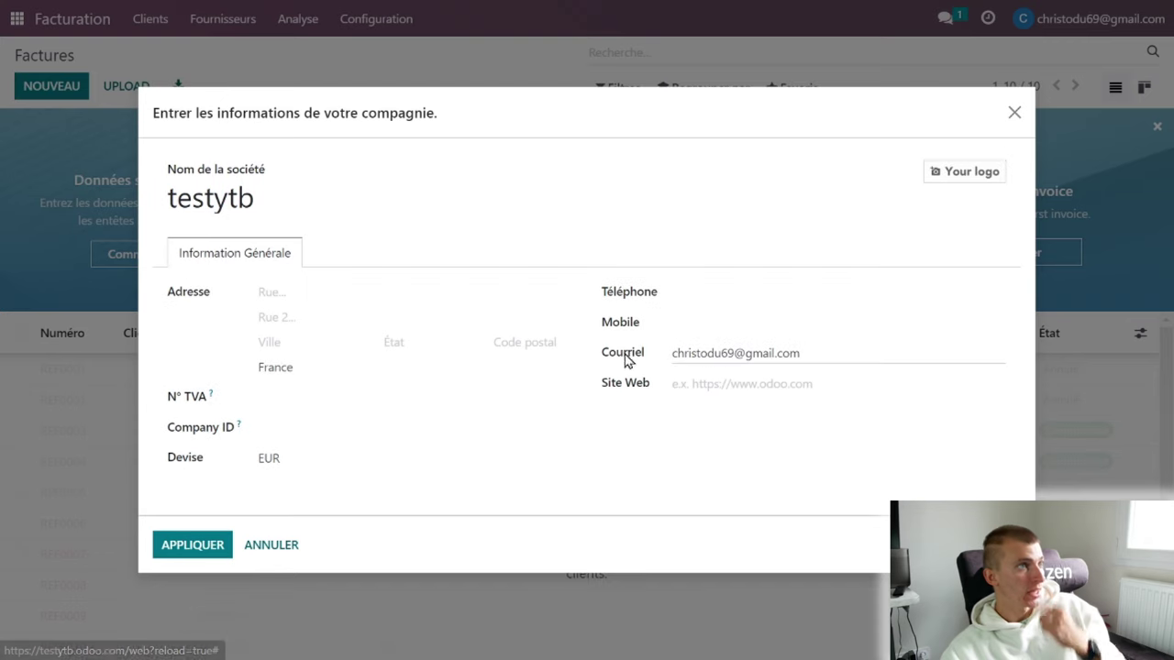
double_click(286, 196)
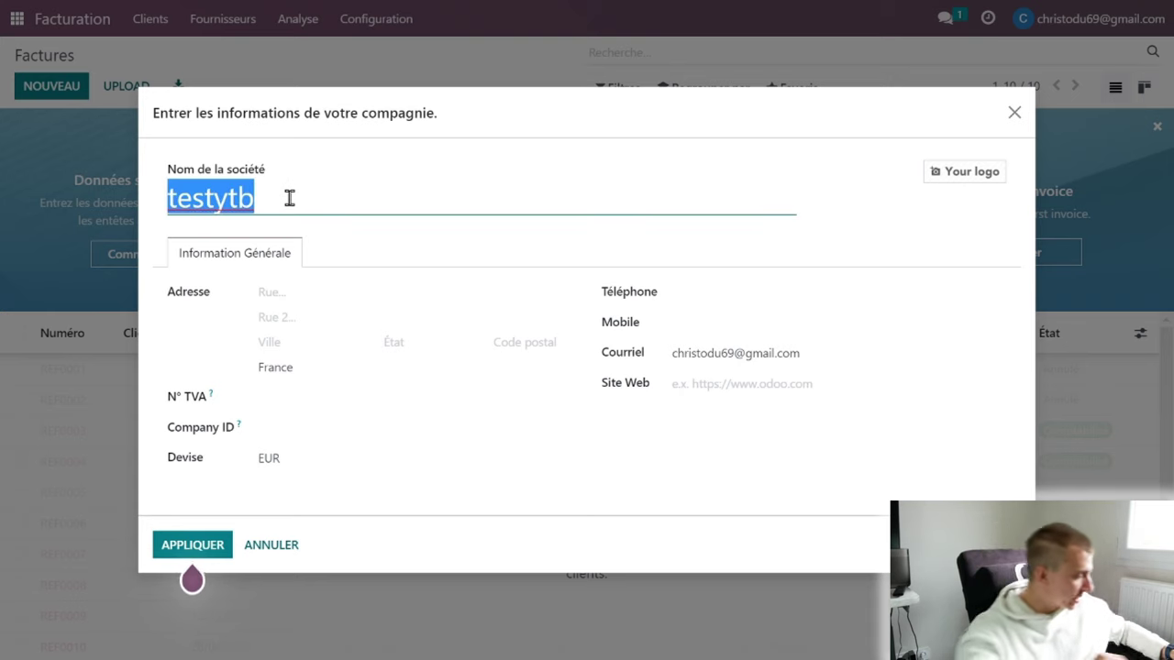
text(Christolyonnais)
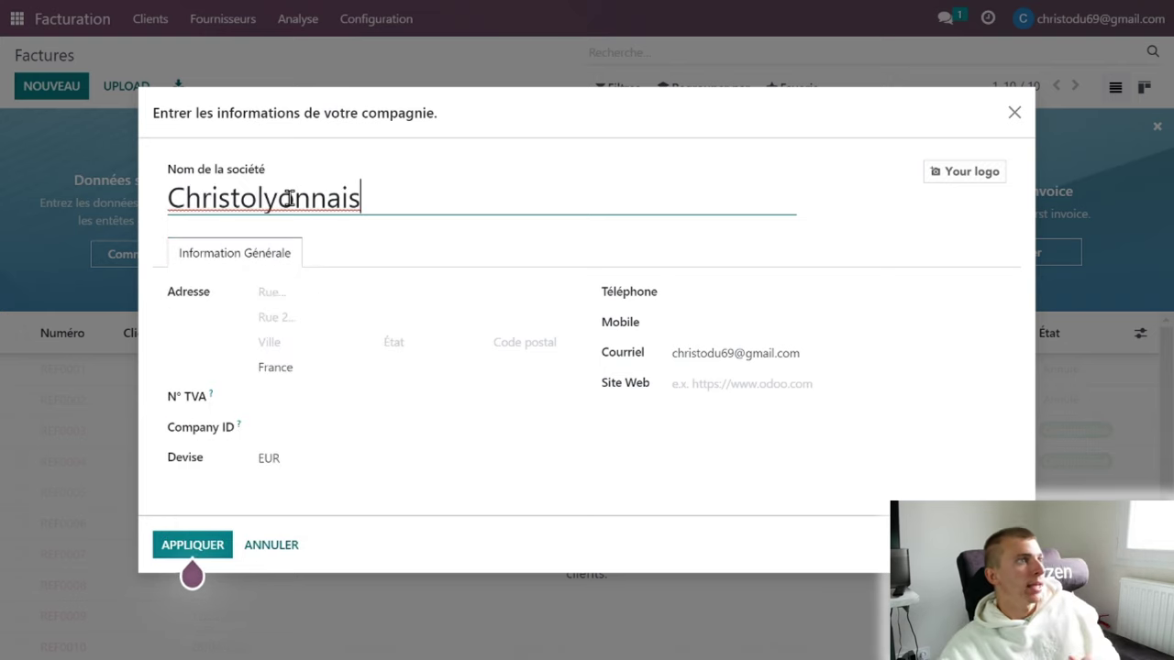
Step: Fill in the company's street address, city, postal code and phone number, and set its website to patate.com
click(381, 285)
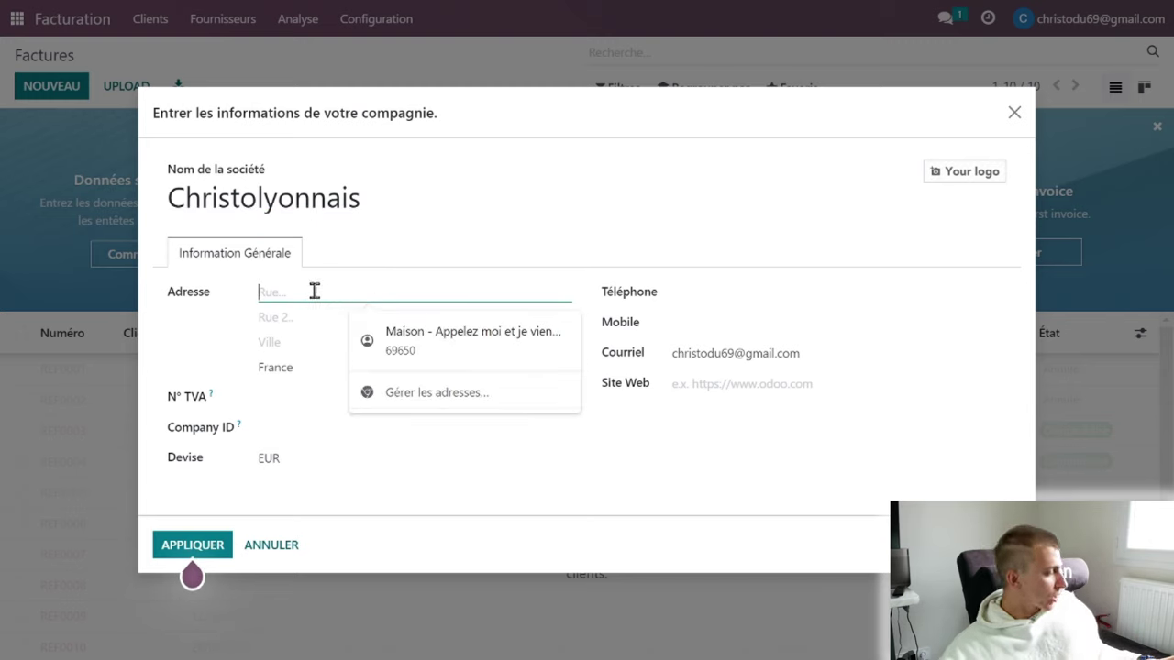
text(Rue des)
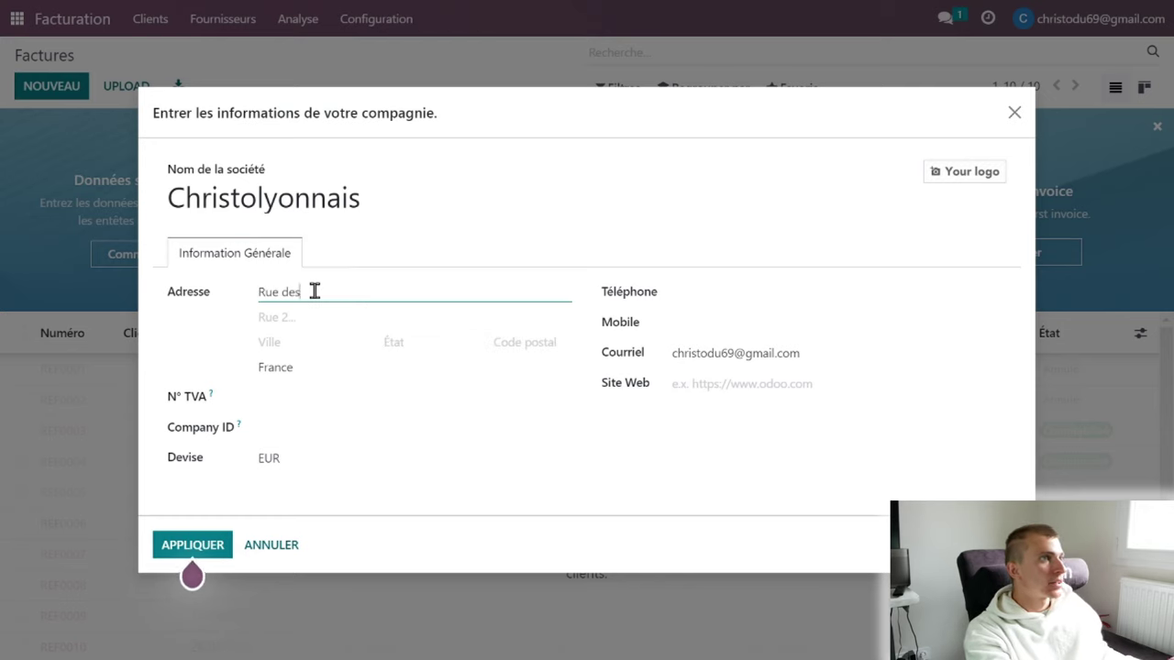
text( patates)
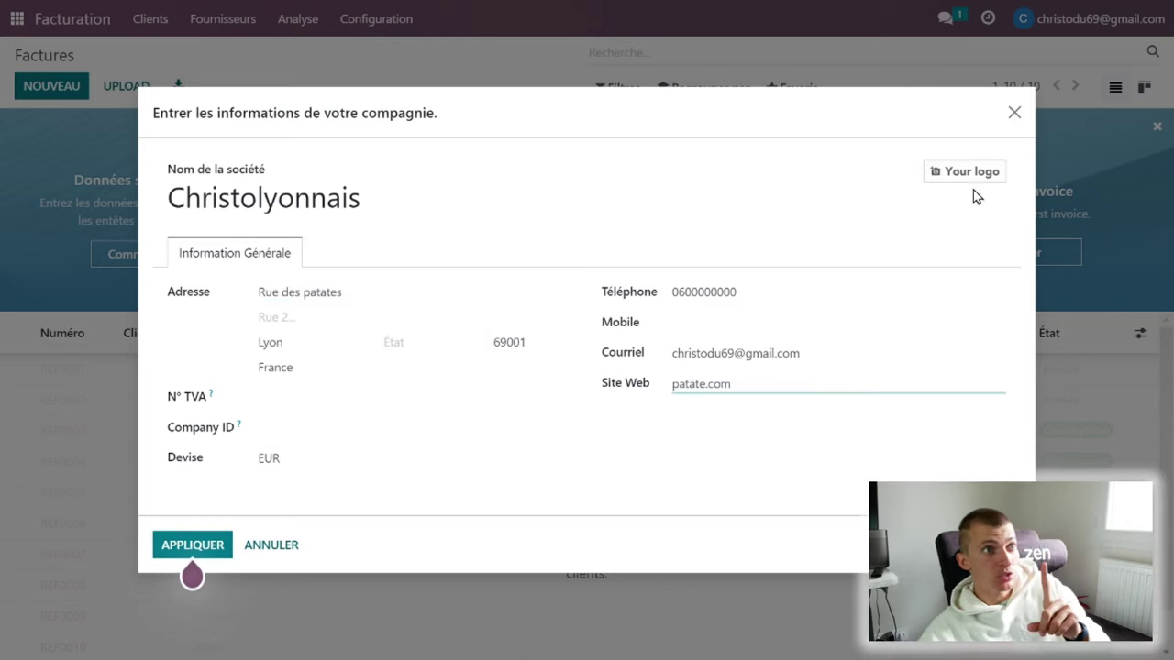
Step: Upload the EasyTech Market image from the Bureau folder as the company logo and apply the company information
mouse_move(975, 175)
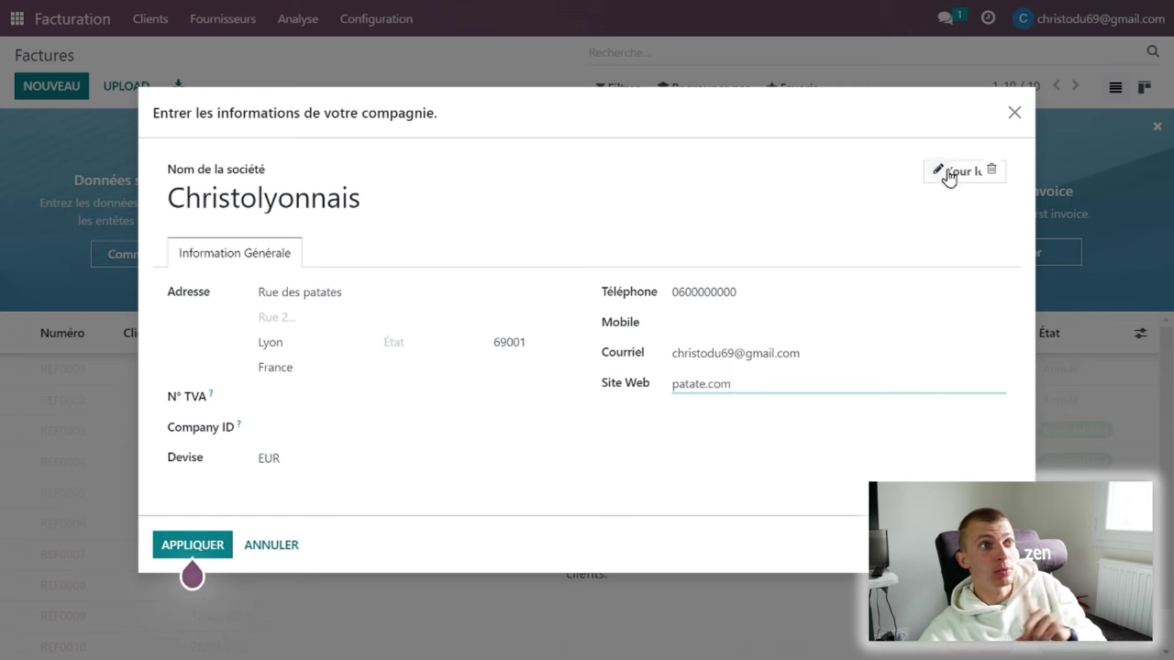
click(948, 174)
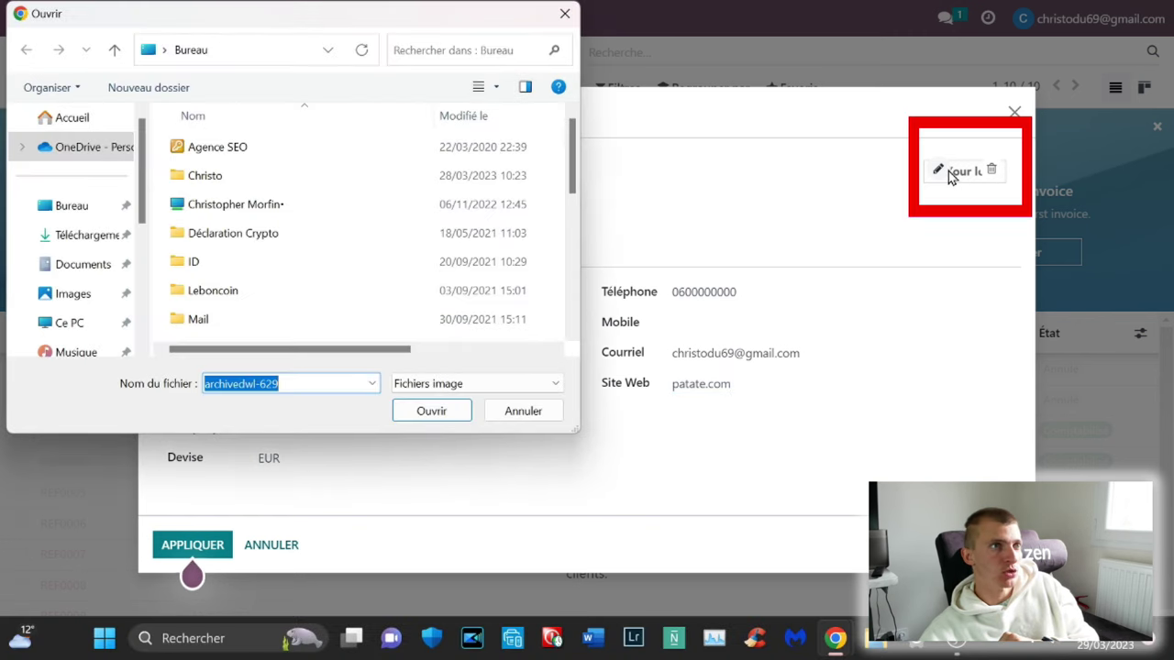
click(74, 206)
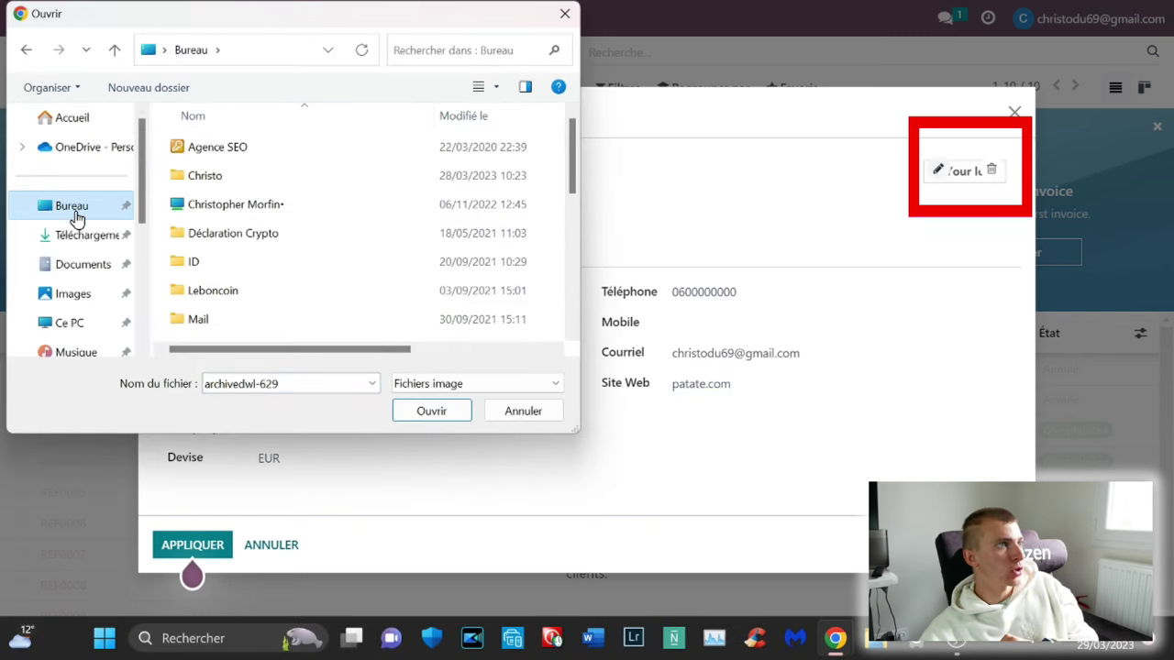
scroll(292, 275, down, 5)
double_click(289, 330)
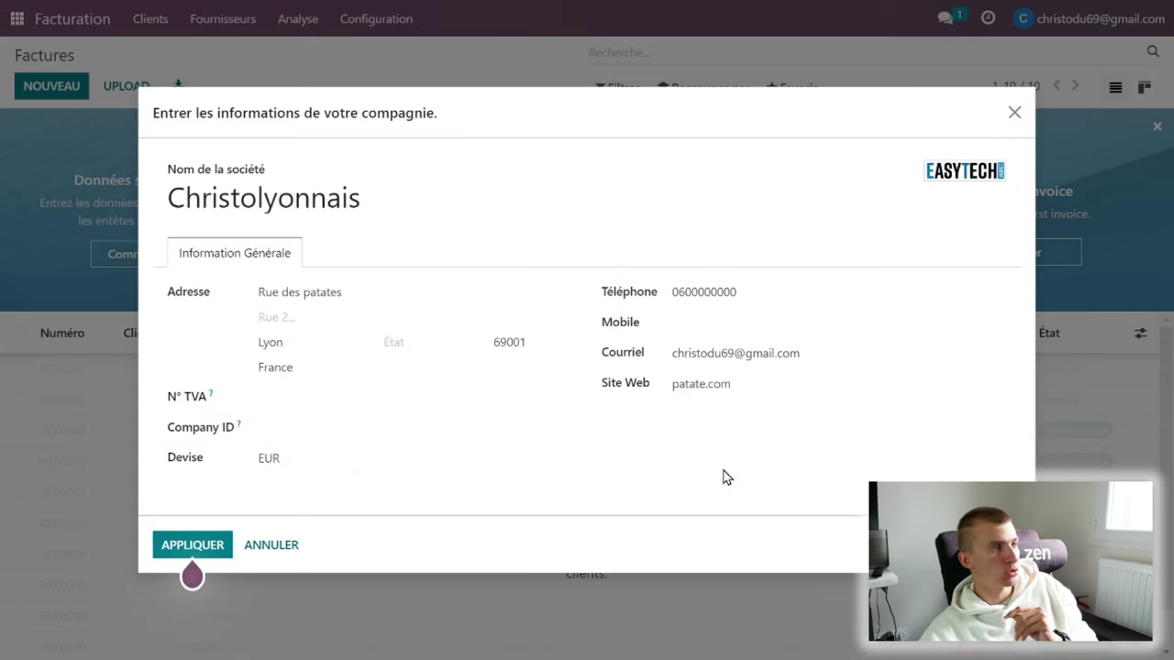
click(211, 544)
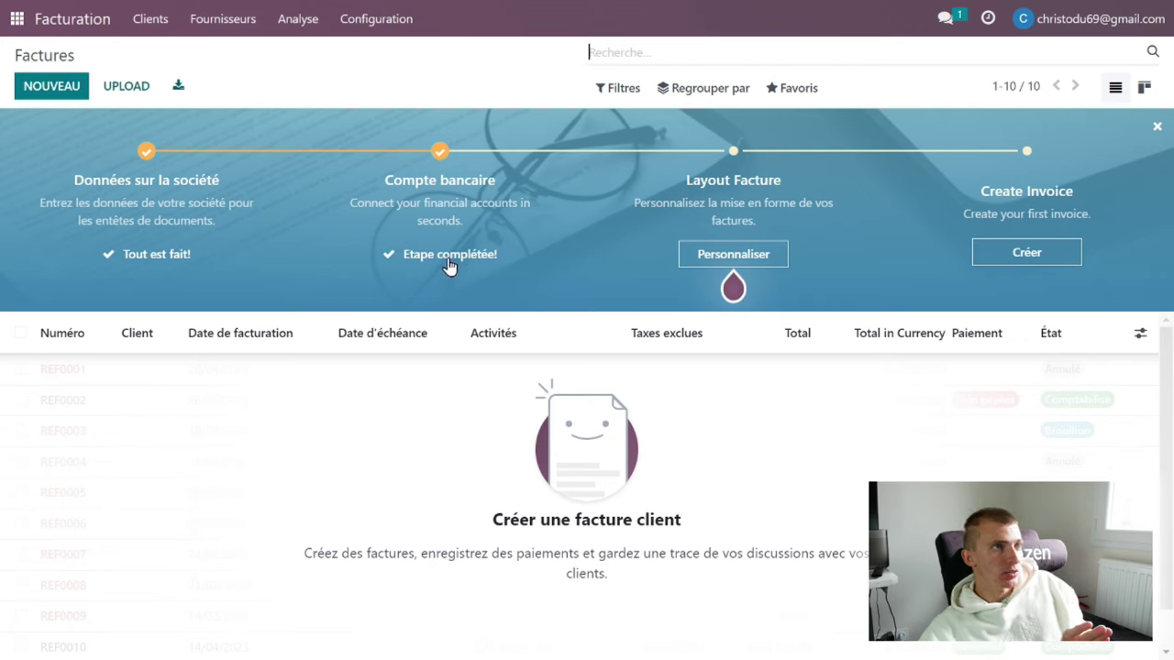
Step: Examine where a bank account can be added among the invoicing configuration options
click(388, 29)
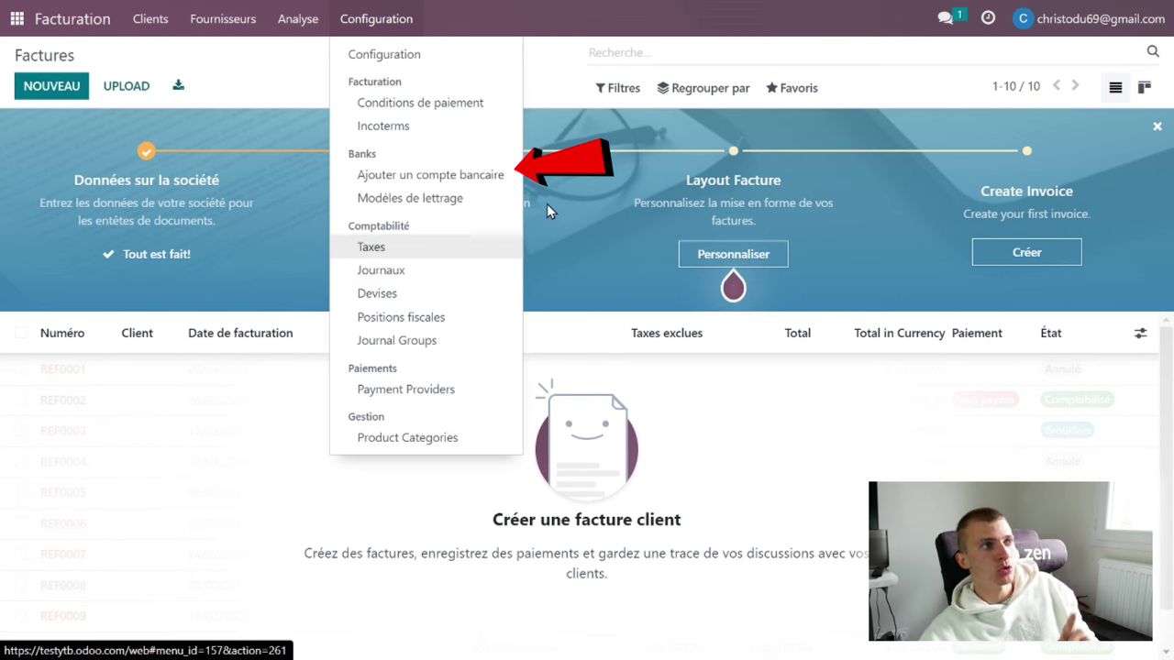
click(588, 261)
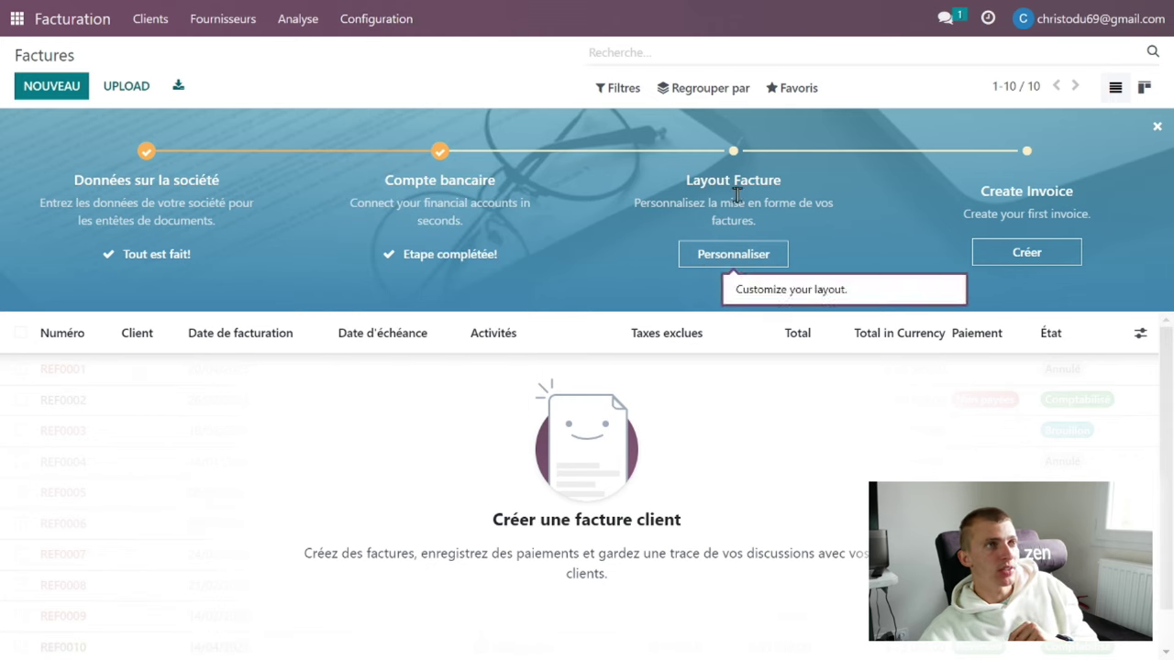
Step: Open the invoice layout configuration, compare the Boxed, Bold and Striped layouts, and choose Boxed
click(717, 265)
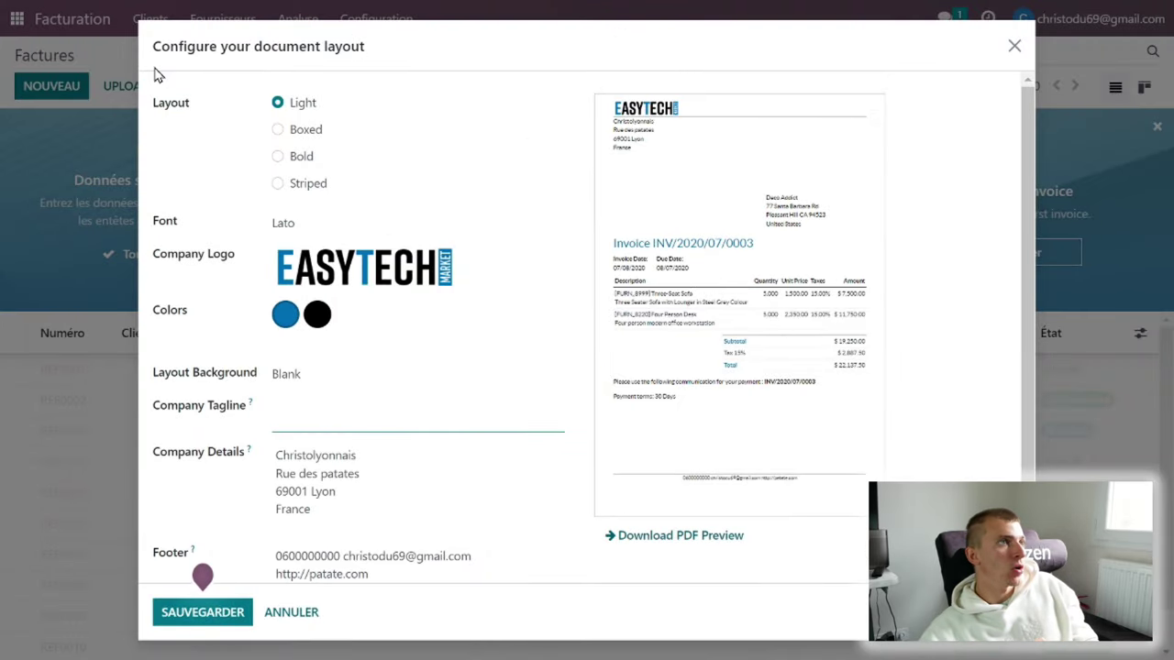
click(311, 139)
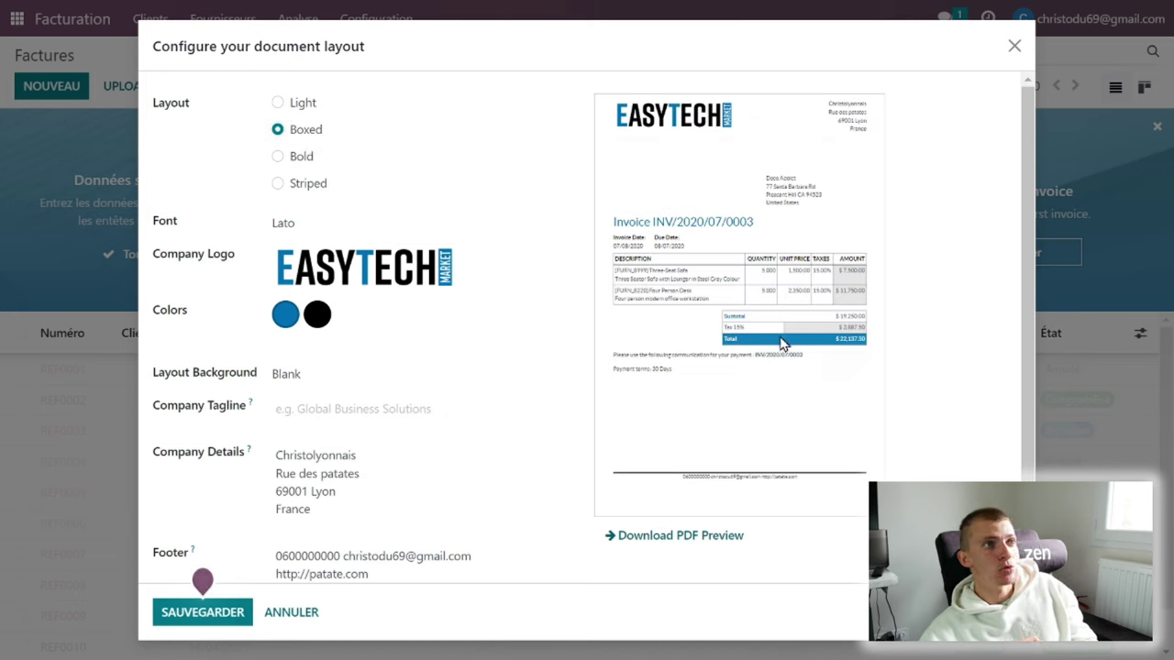
click(307, 163)
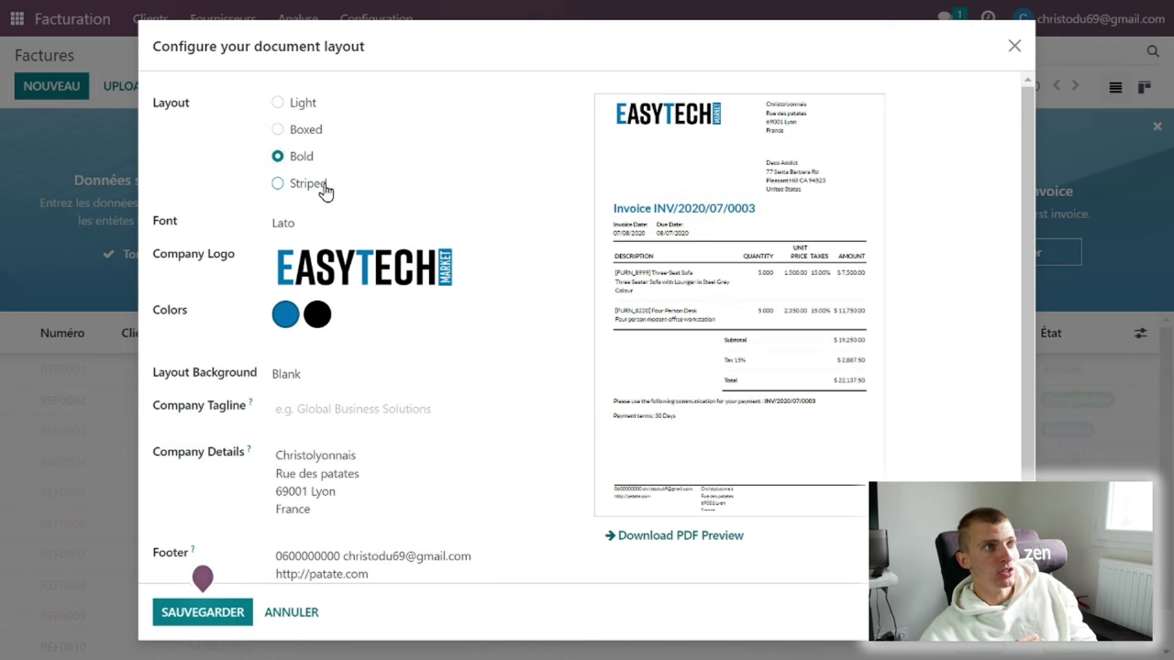
click(312, 188)
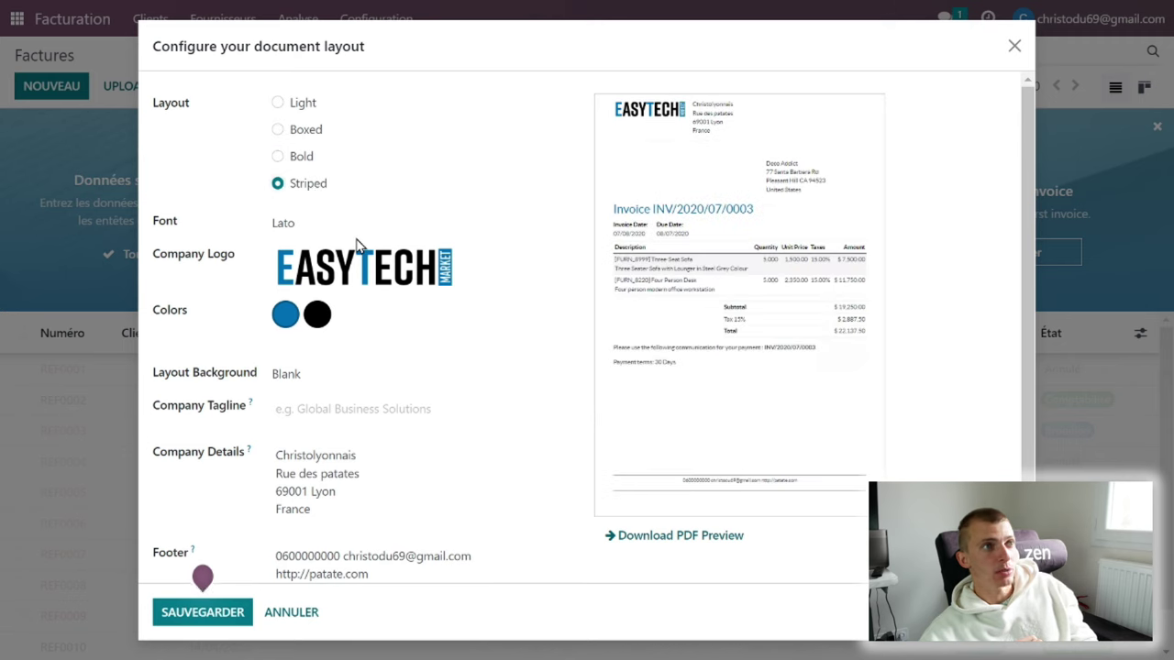
click(306, 135)
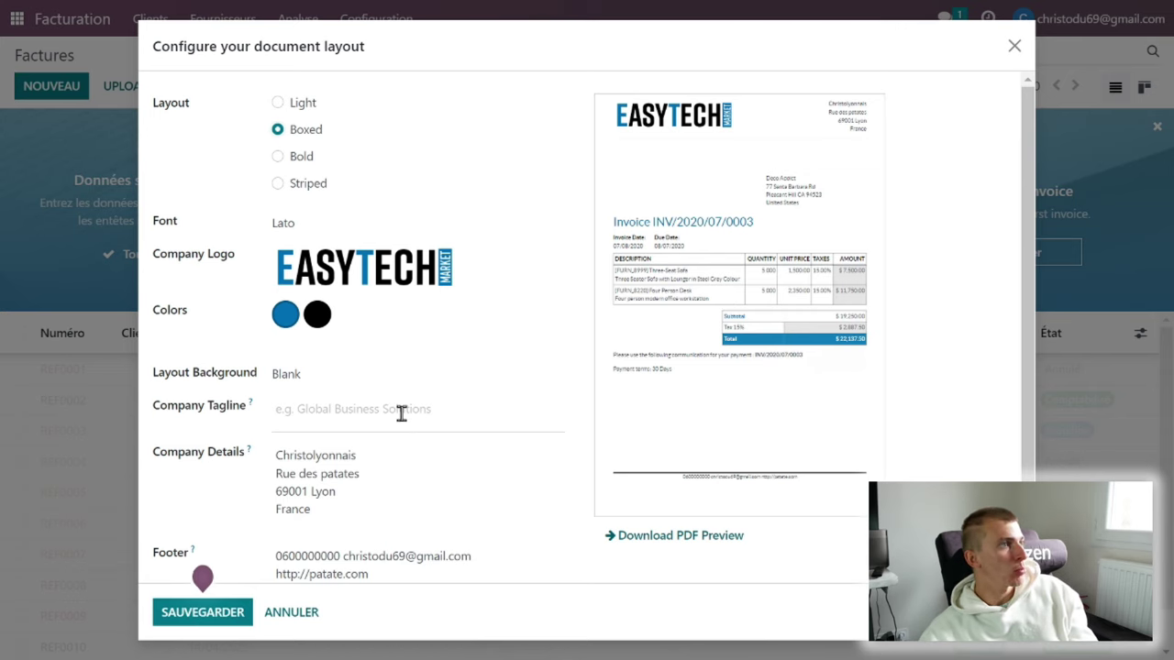
scroll(429, 423, down, 1)
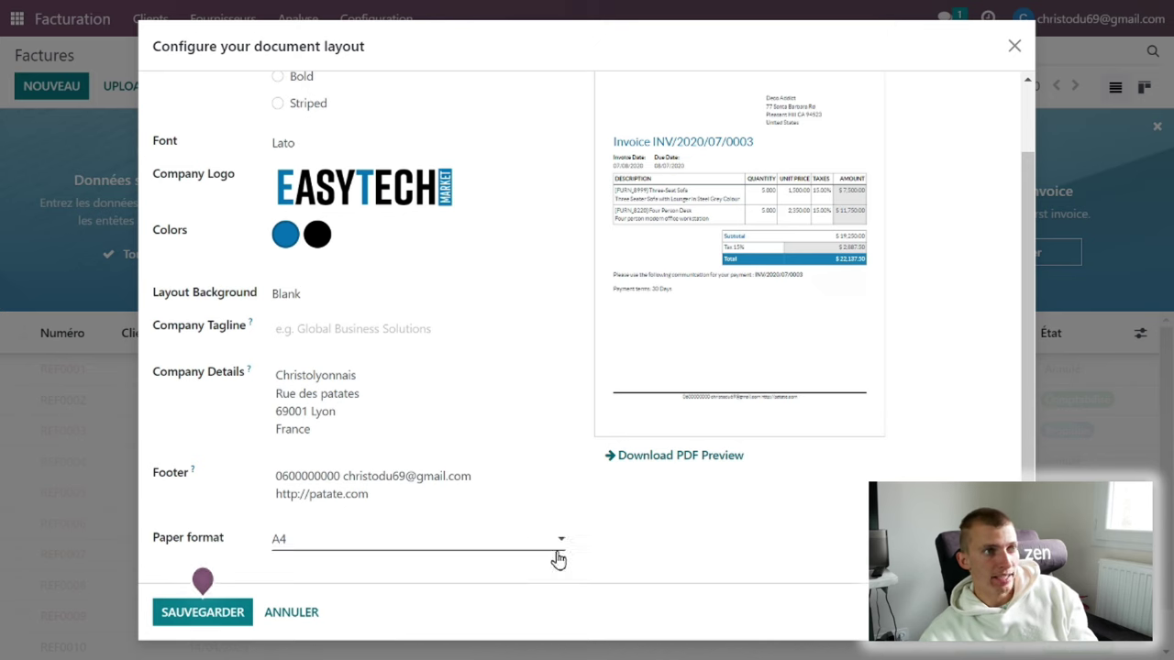
scroll(642, 564, up, 2)
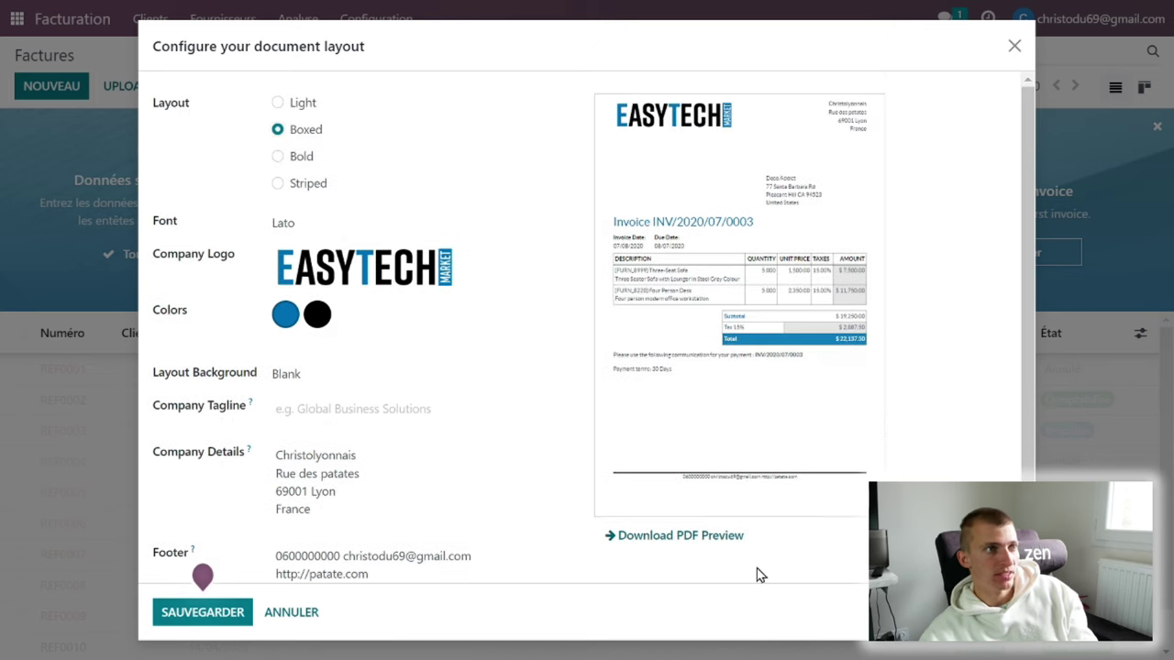
Step: Download the PDF preview of the invoice layout, open it and examine the sample invoice from header to footer
click(689, 541)
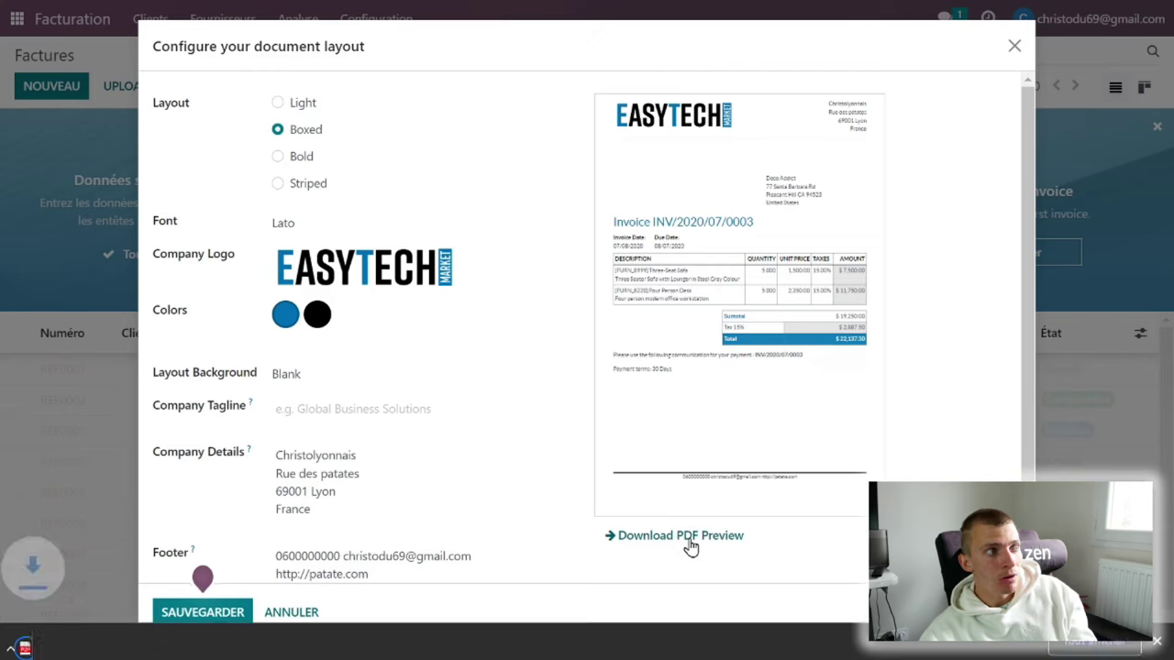
click(138, 640)
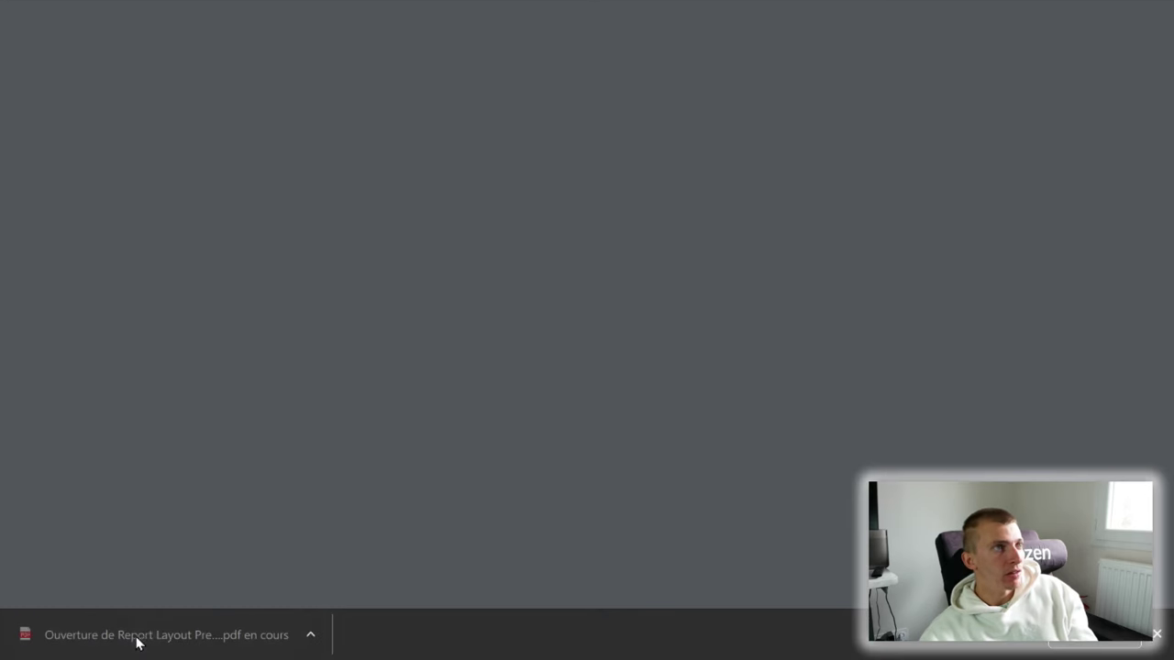
scroll(829, 316, down, 2)
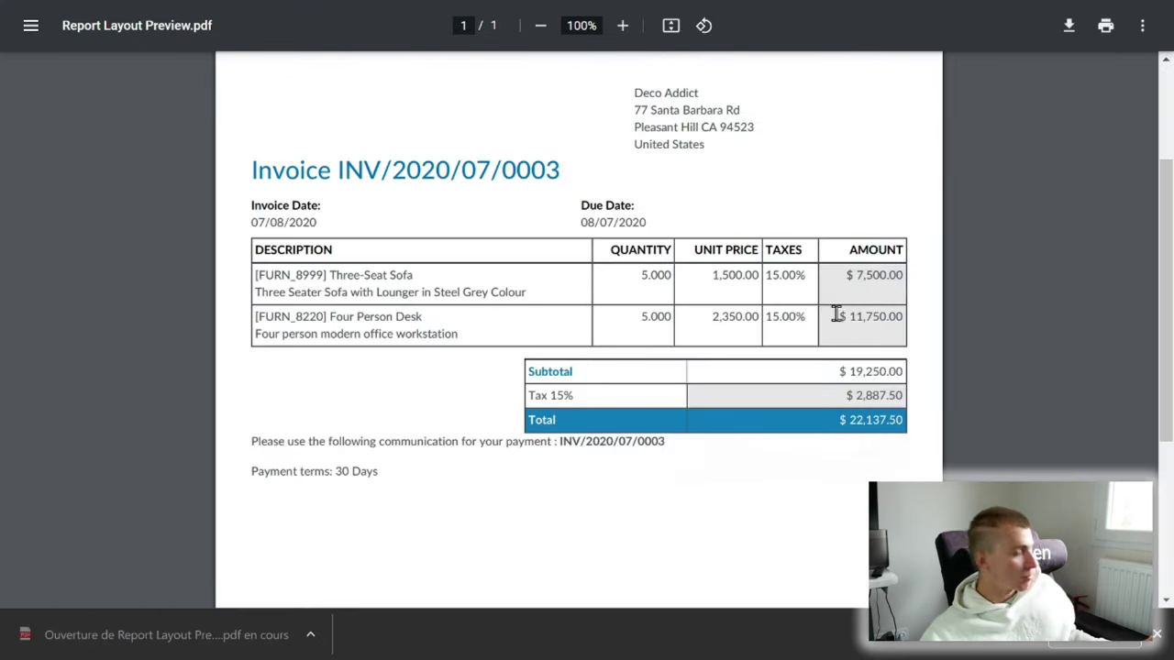
key(ctrl+backslash)
scroll(775, 513, up, 3)
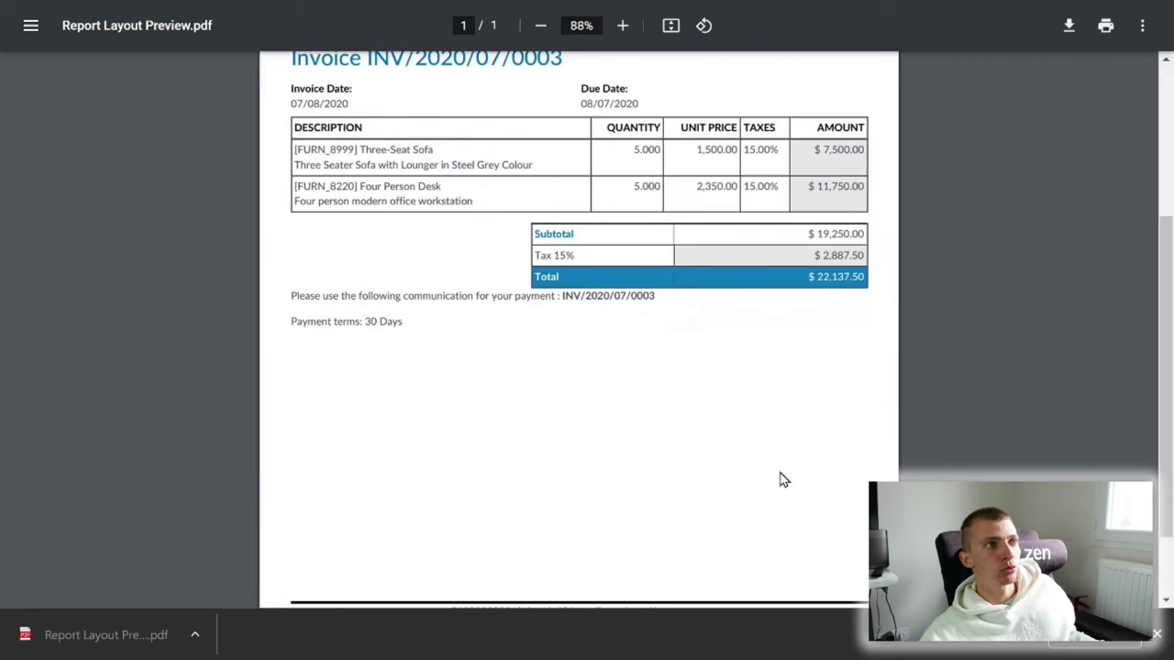
scroll(779, 477, up, 2)
scroll(795, 440, down, 2)
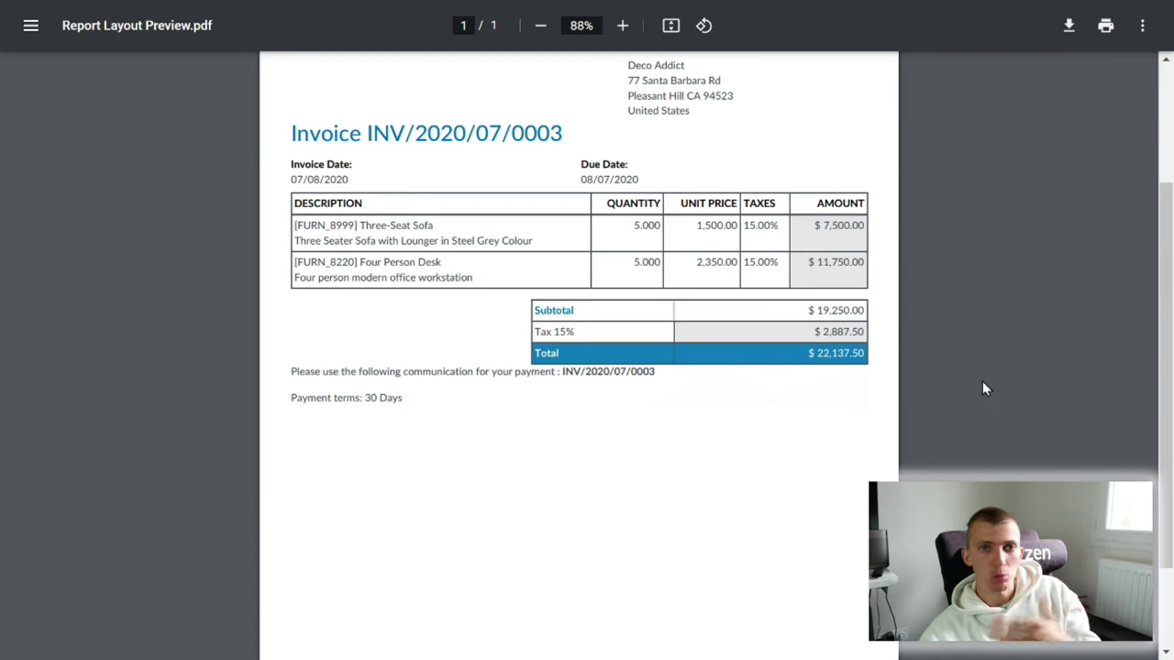
scroll(804, 191, up, 2)
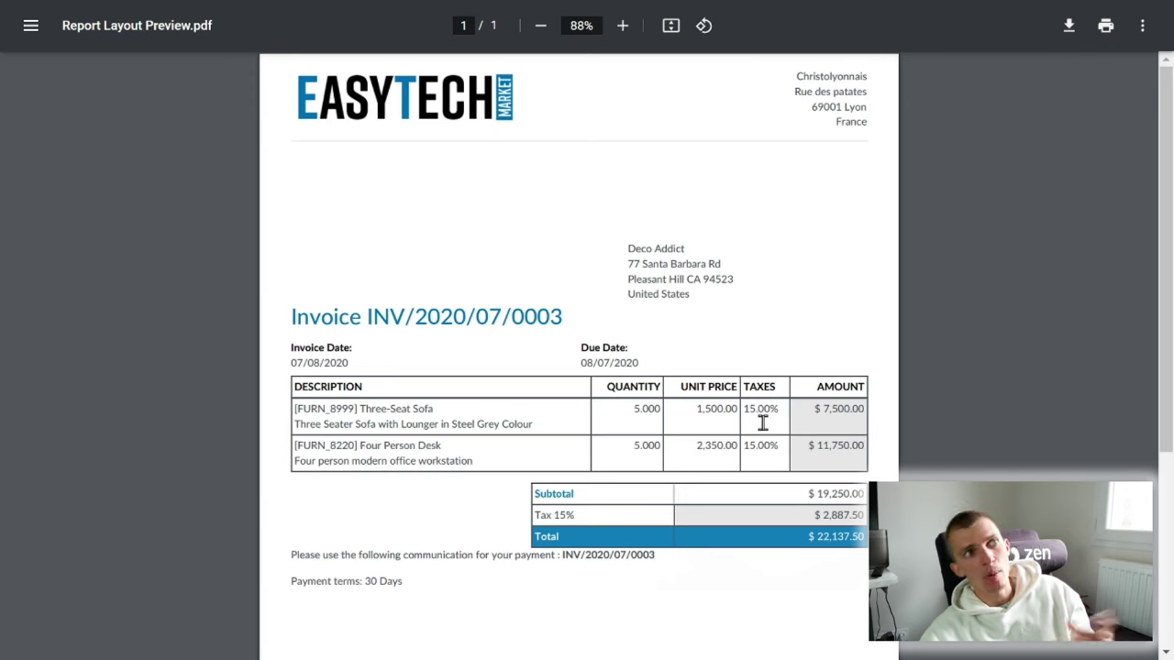
scroll(697, 362, down, 3)
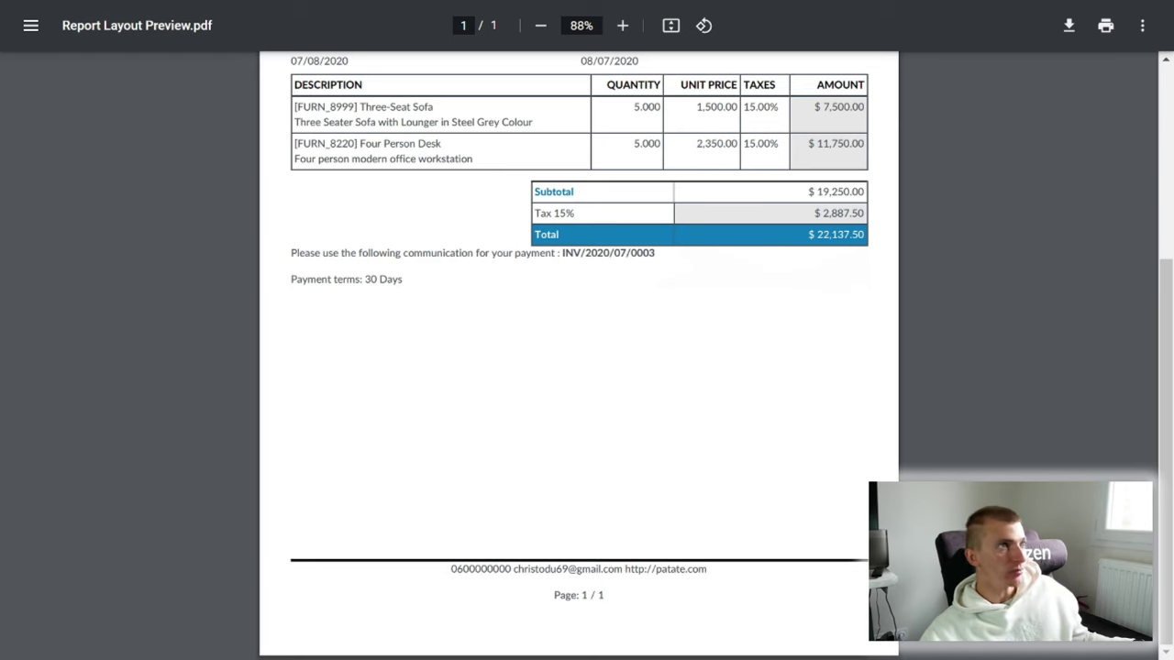
Step: Leave full screen, close the PDF preview and save the document layout configuration
mouse_move(1140, 7)
click(587, 66)
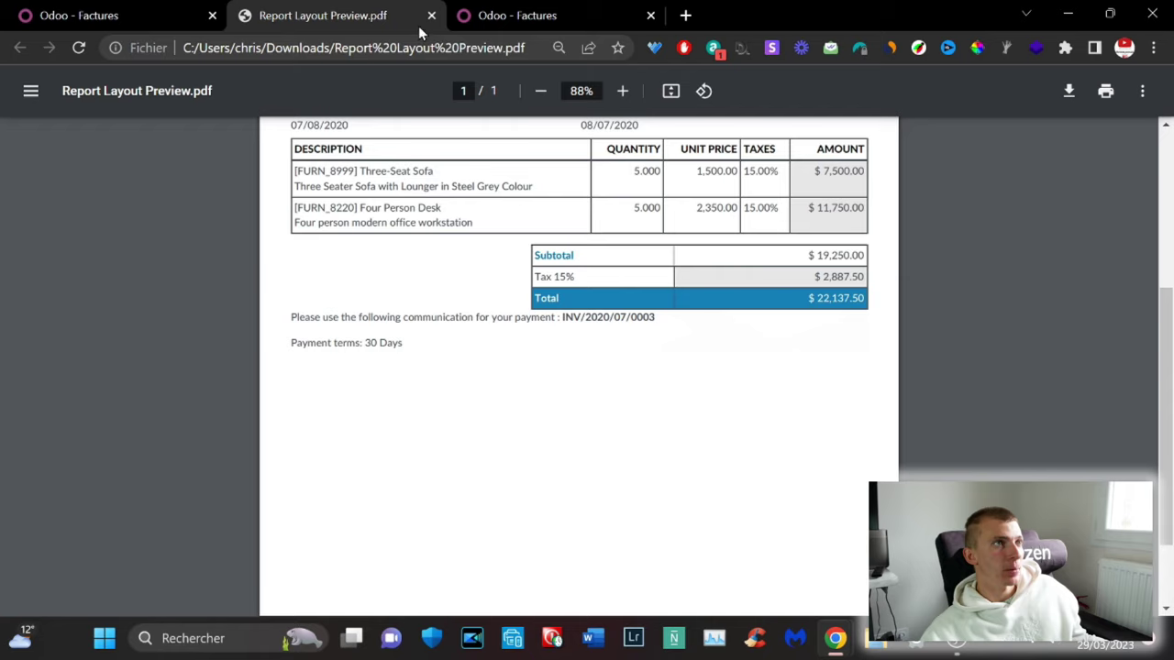
scroll(563, 366, up, 3)
click(79, 16)
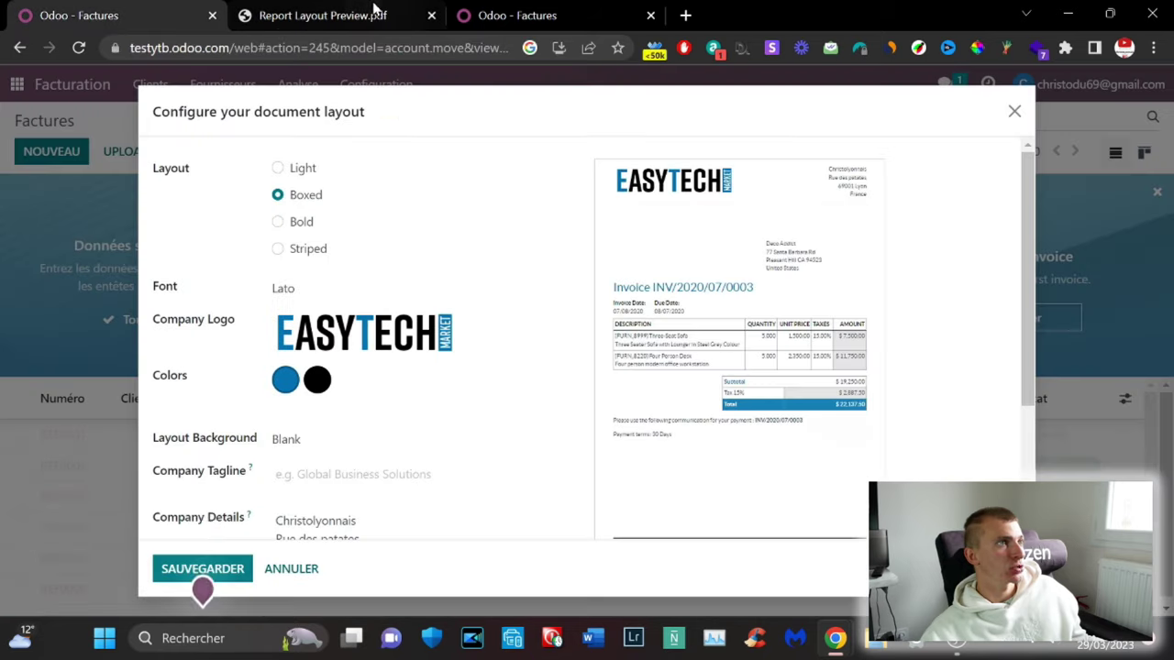
click(432, 16)
click(200, 571)
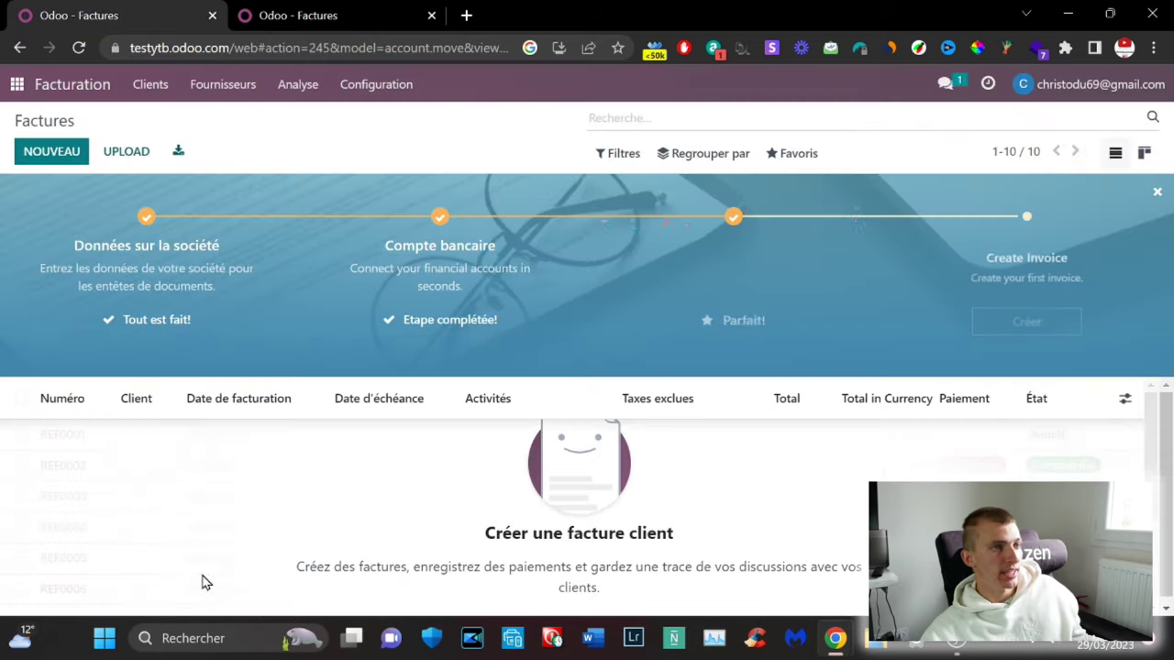
Step: Create the first customer invoice in full screen and set its number to INV/2023/00280
key(F11)
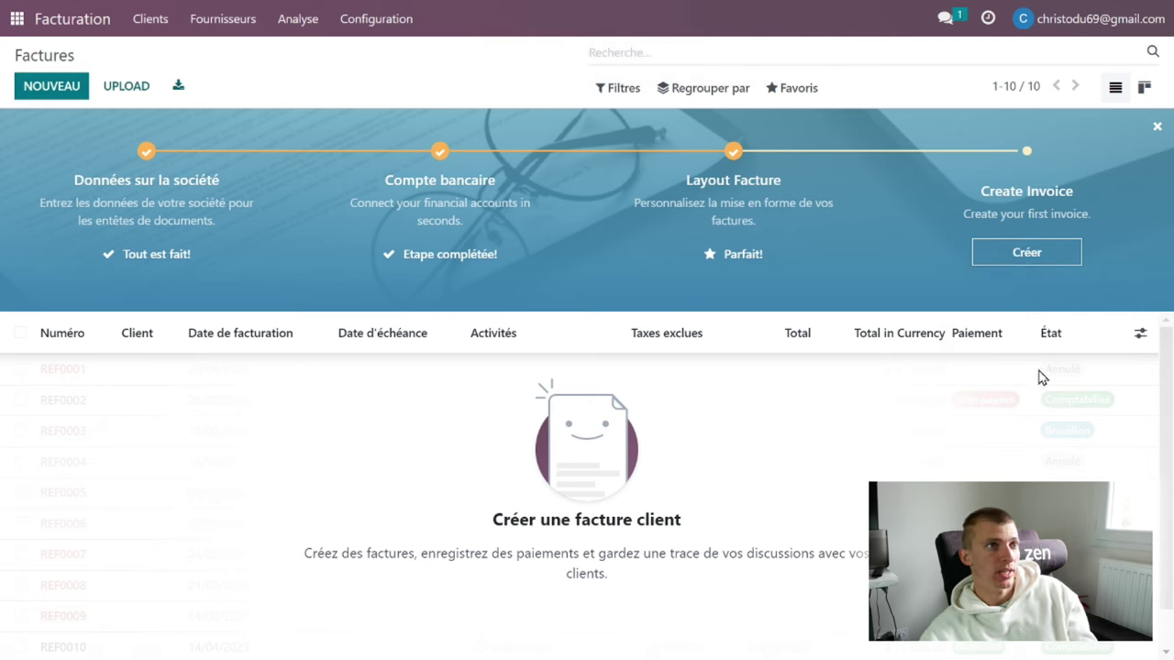
click(1041, 251)
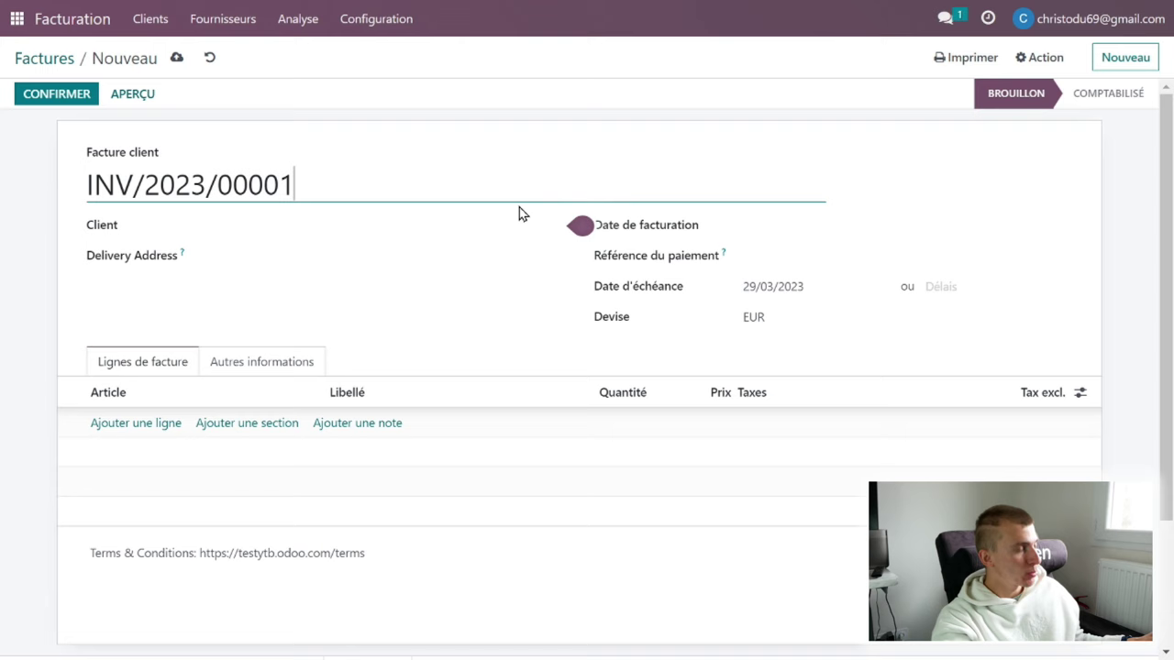
key(BackSpace)
key(BackSpace)
key(BackSpace)
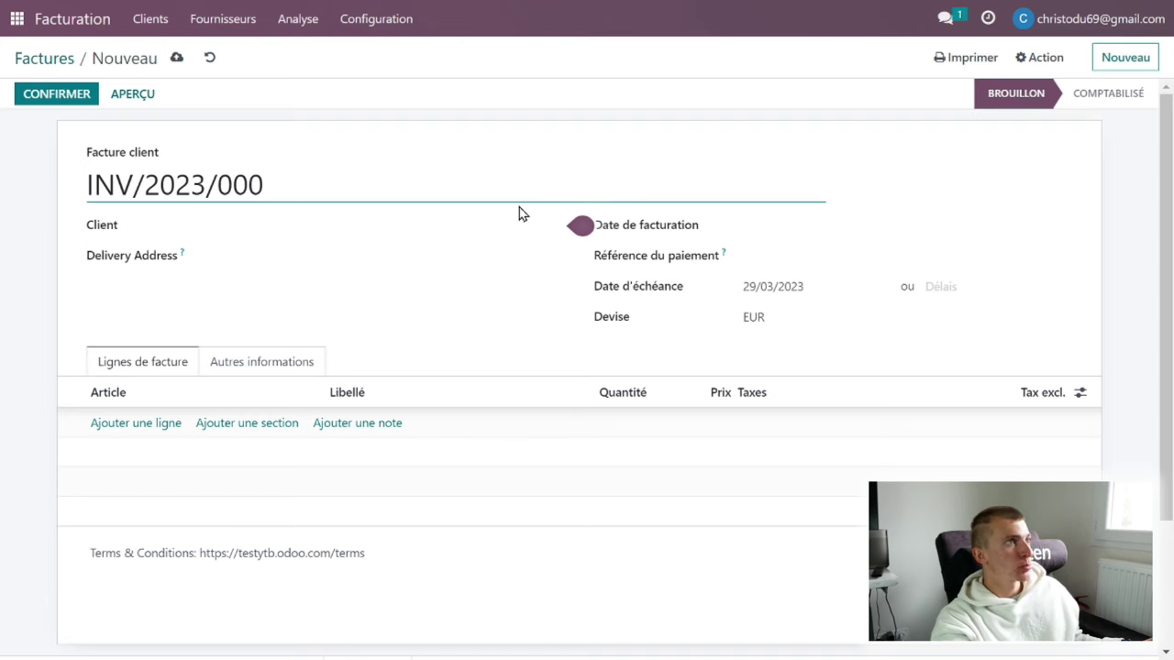
text(280)
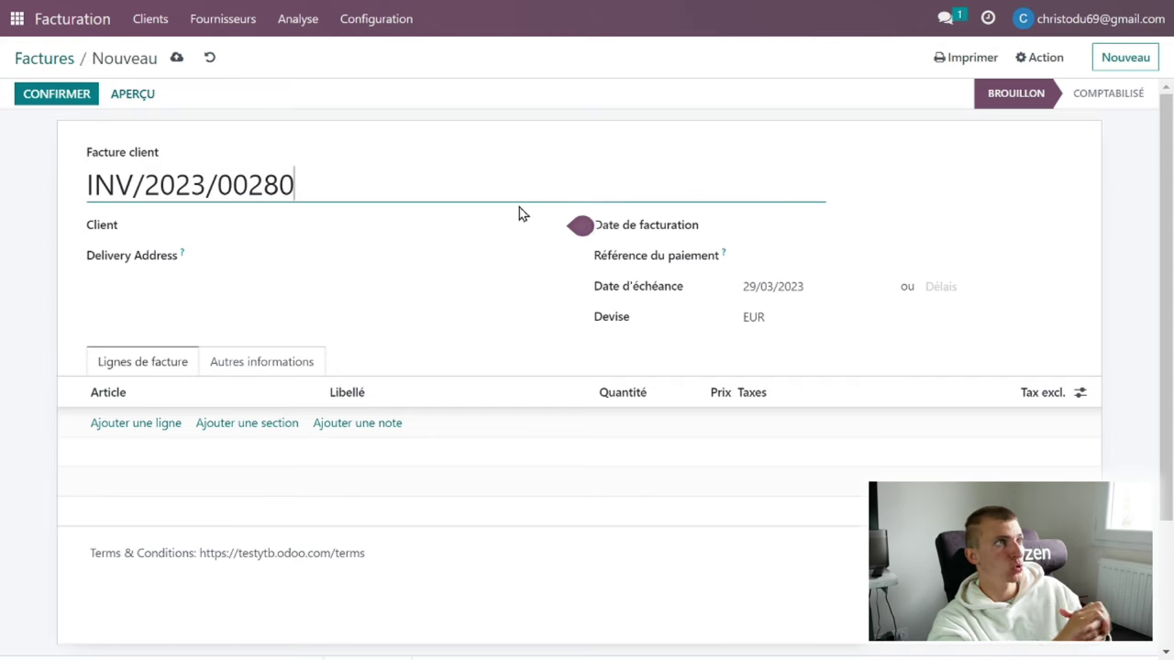
Step: Choose Christolyonnais as the invoice's client and set the invoice date to 29/03/2023
click(209, 228)
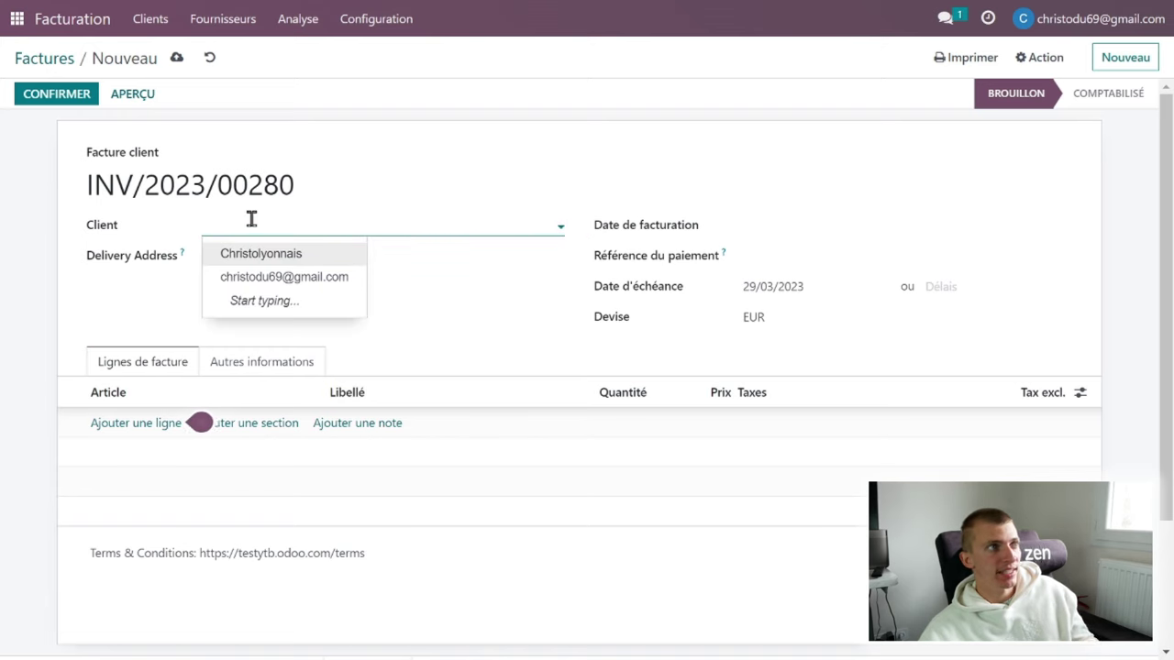
click(292, 254)
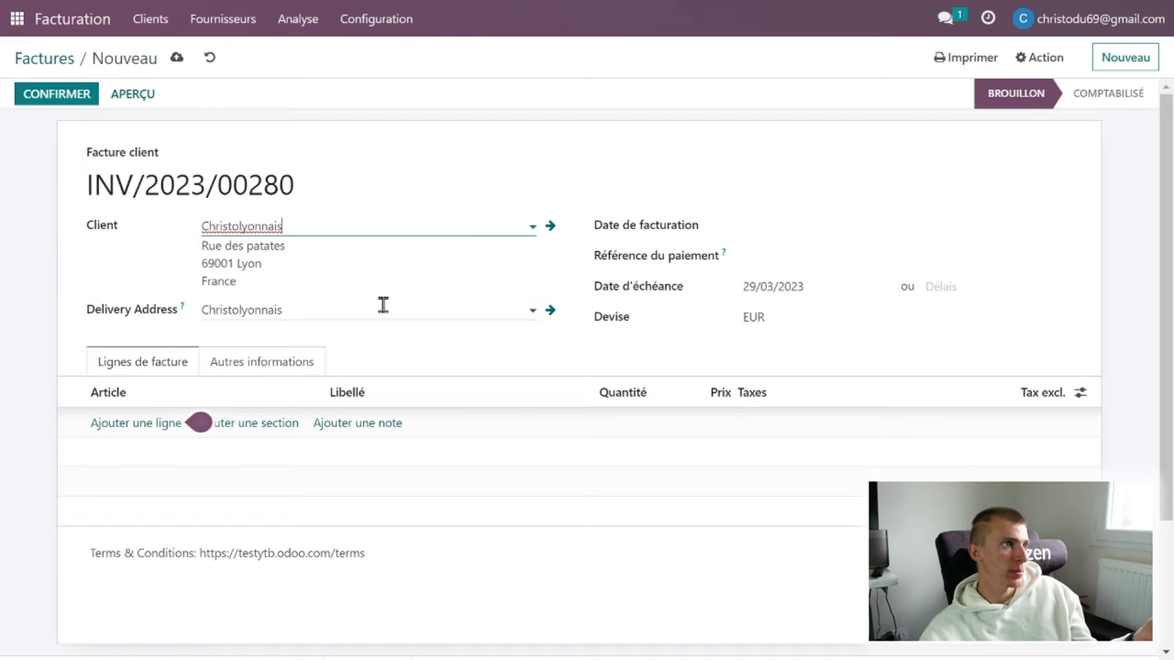
click(770, 235)
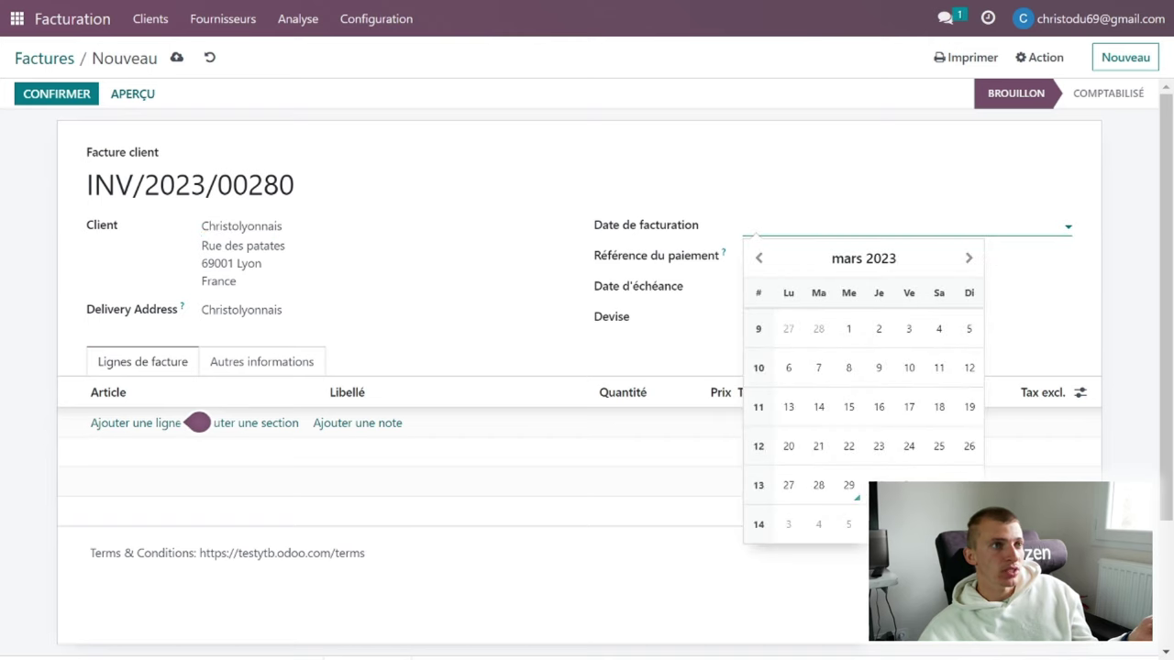
click(859, 499)
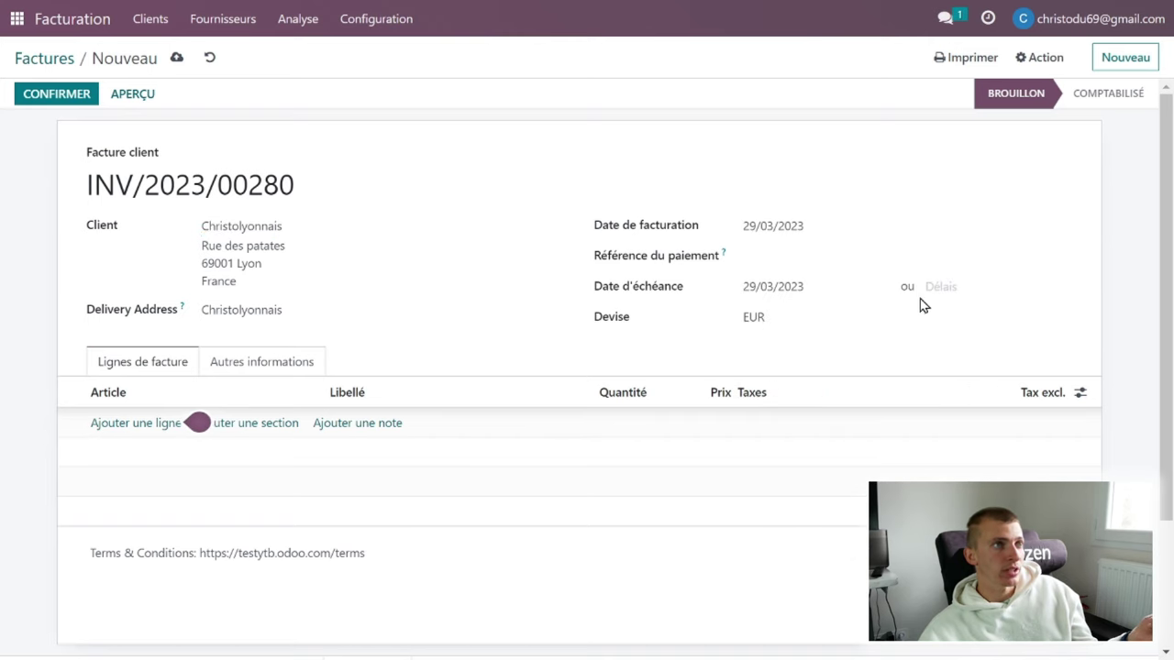
Step: Leave the payment reference empty and set the invoice's payment terms to 15 jours
click(795, 260)
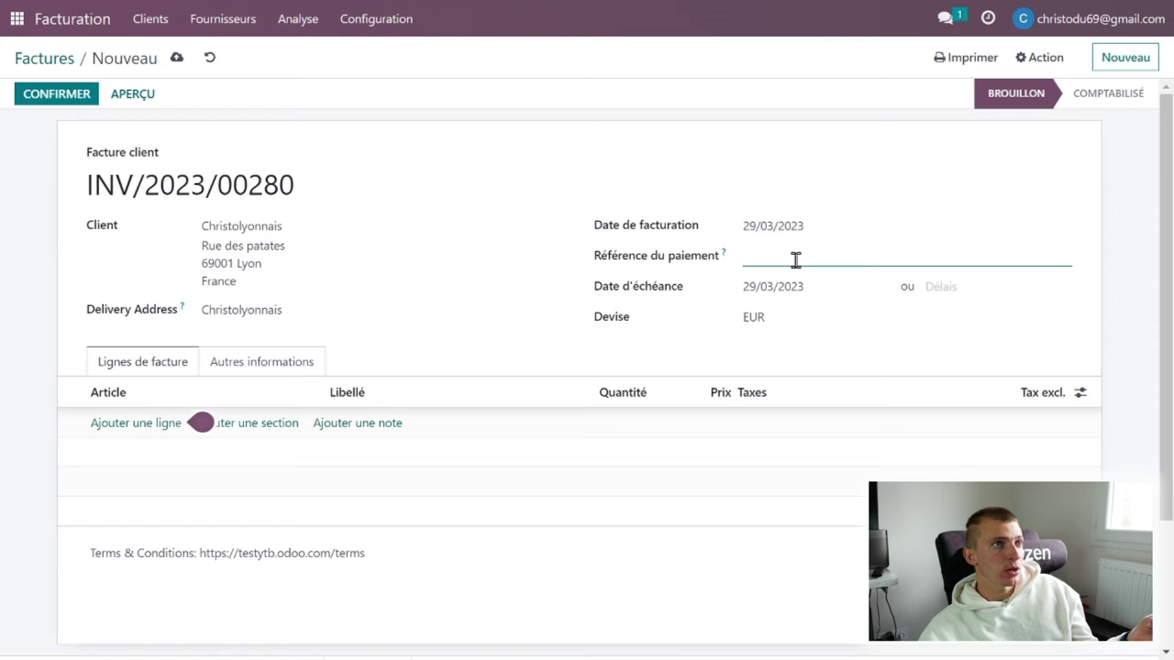
click(983, 288)
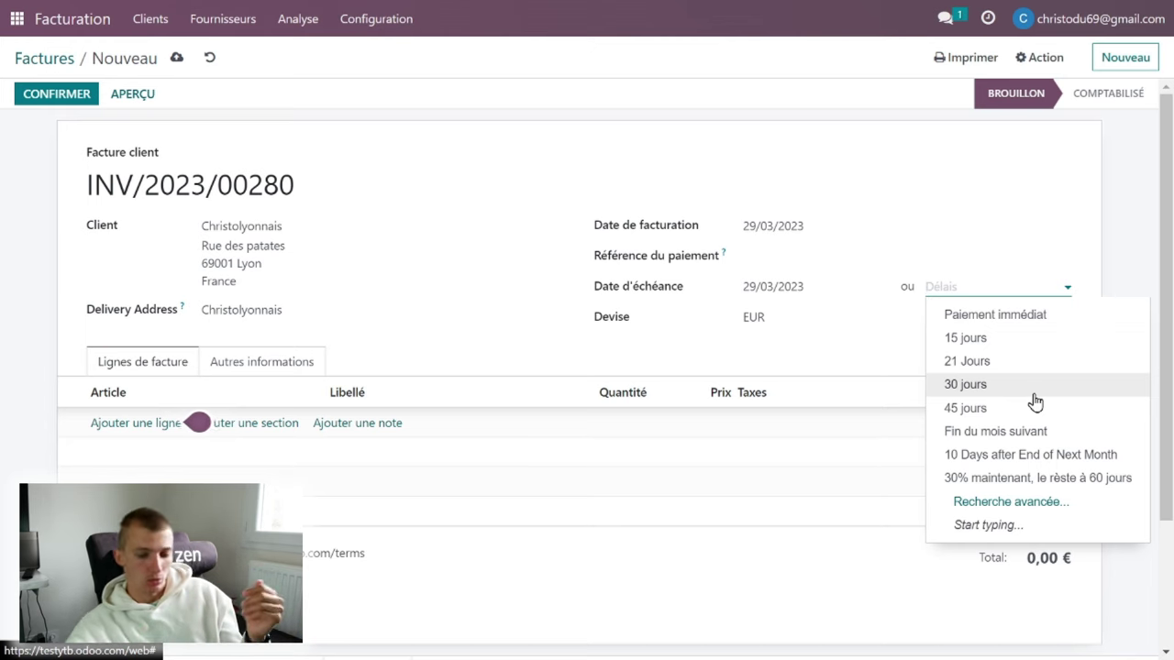
click(1030, 339)
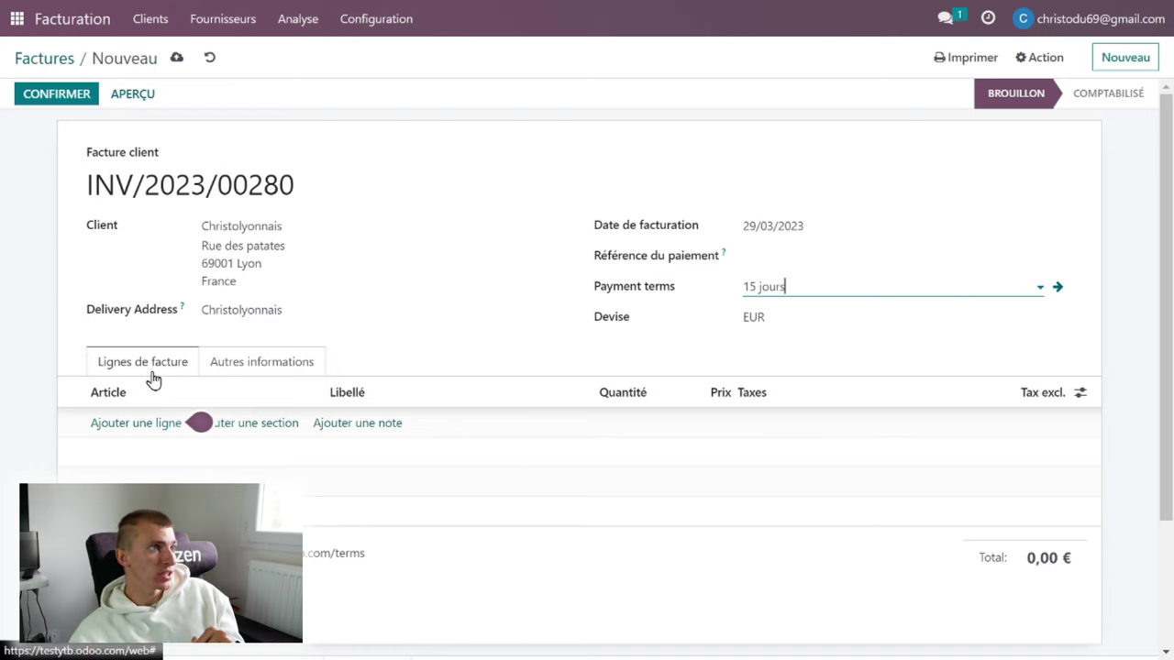
Step: Check the invoice's other information and add a section titled "Service" to the invoice lines
click(261, 362)
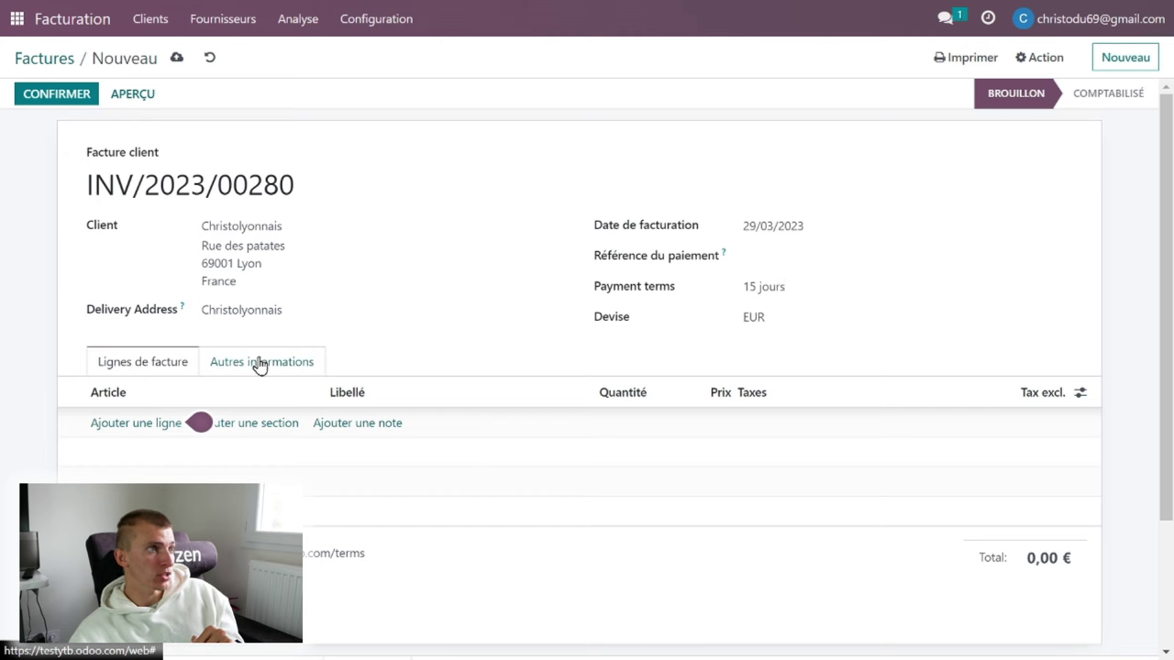
scroll(256, 362, down, 1)
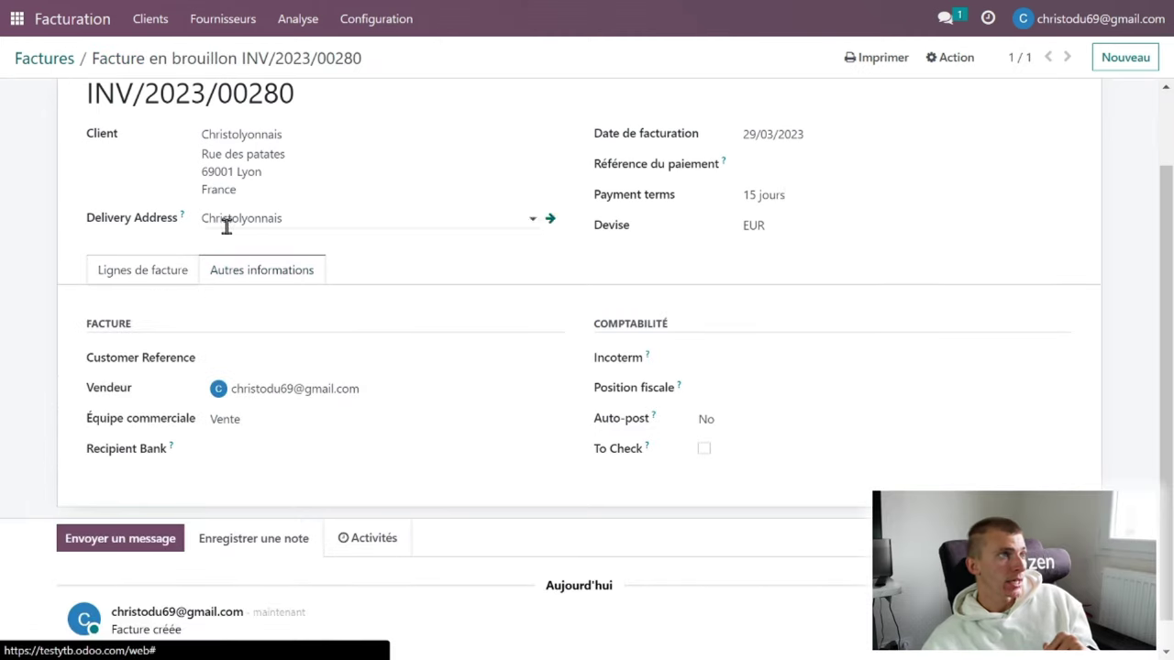
click(147, 277)
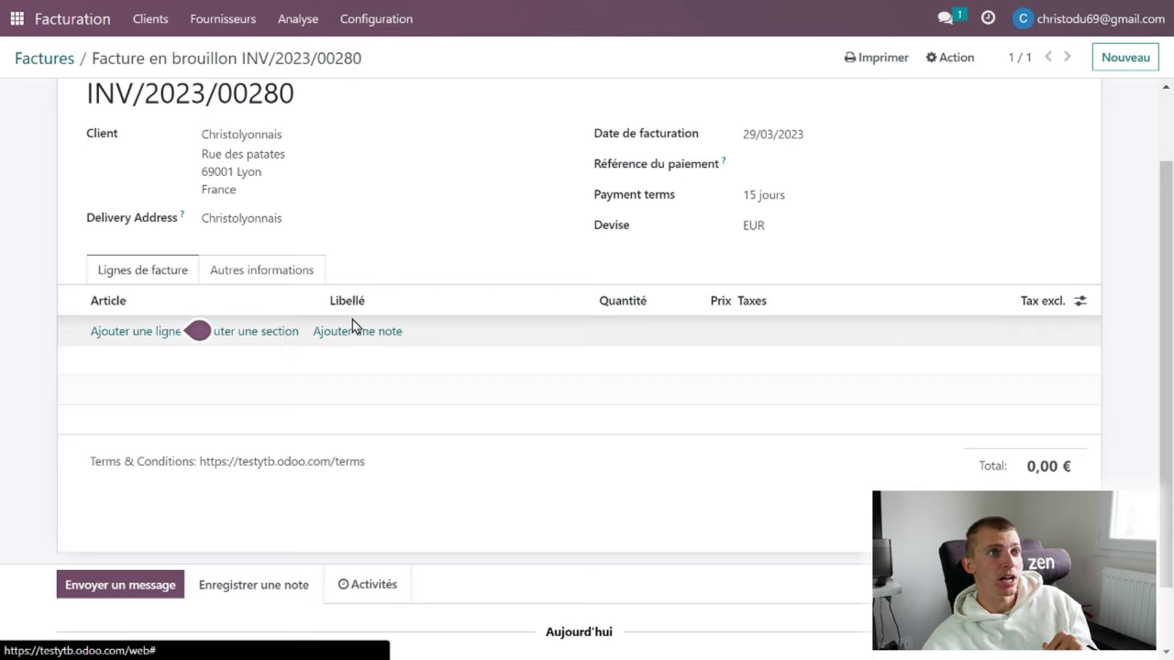
scroll(278, 444, up, 1)
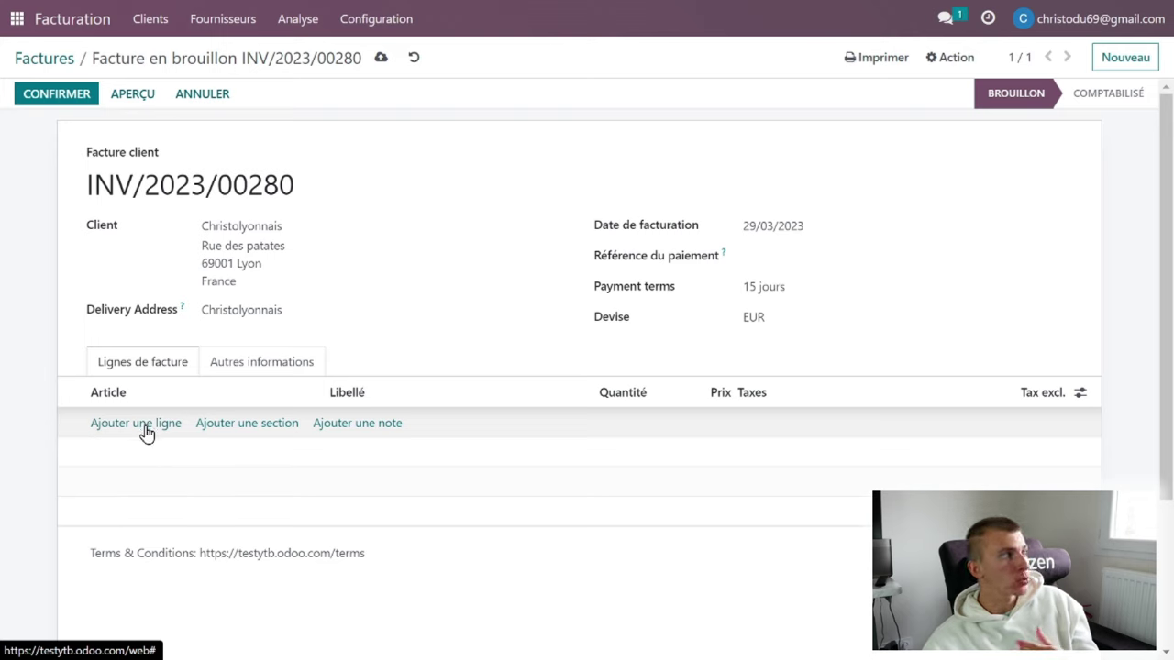
click(268, 424)
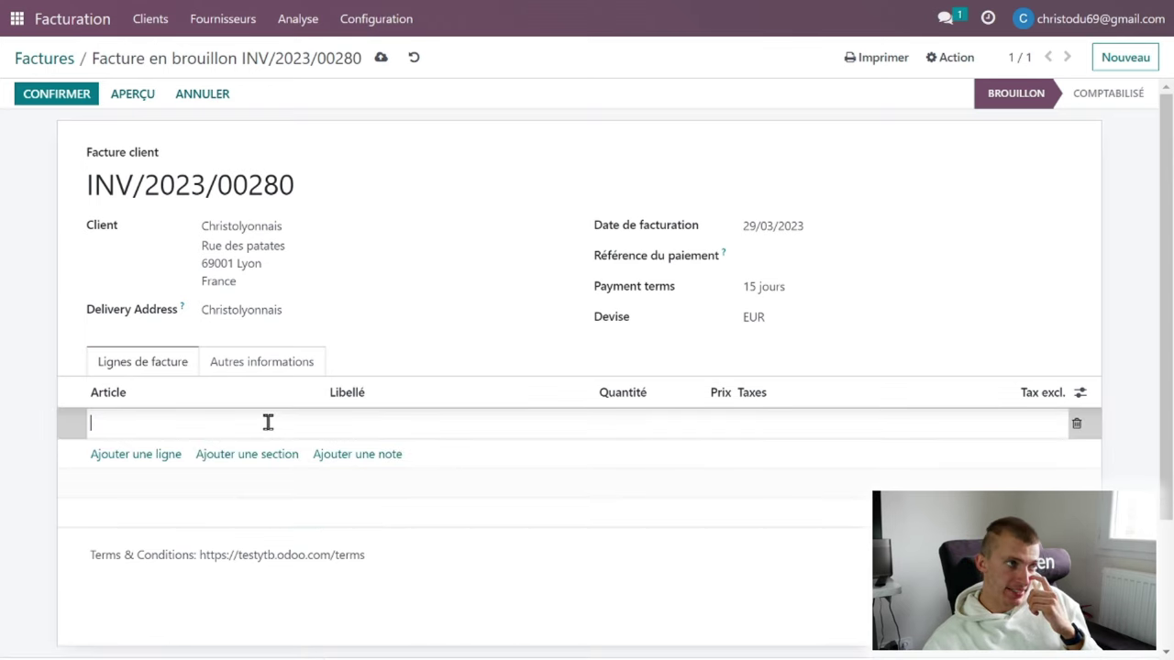
text(Service)
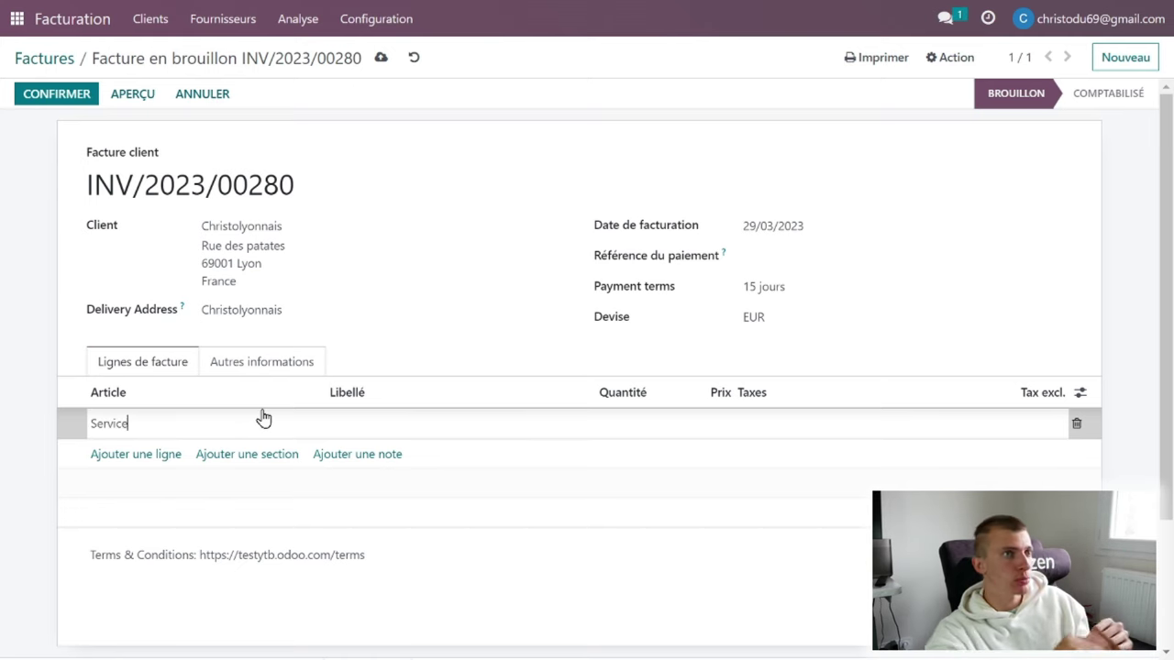
key(Return)
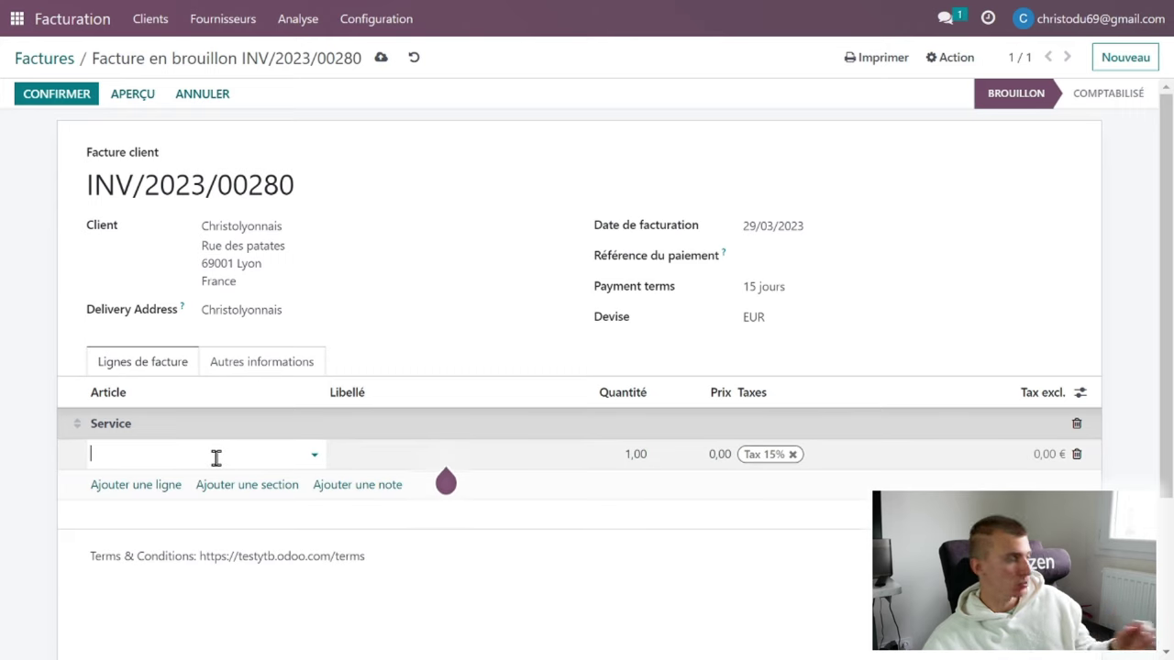
Step: Add a line under the Service section with a newly created article named "Prestation de site internet"
text(restation de site inte)
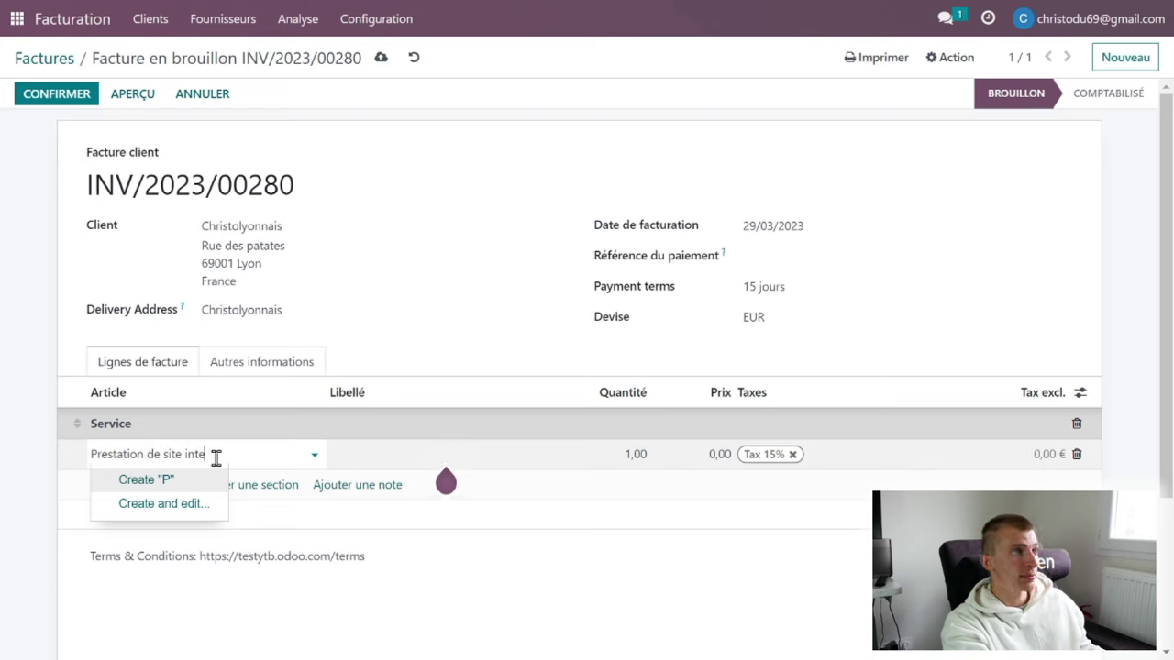
text(rnet)
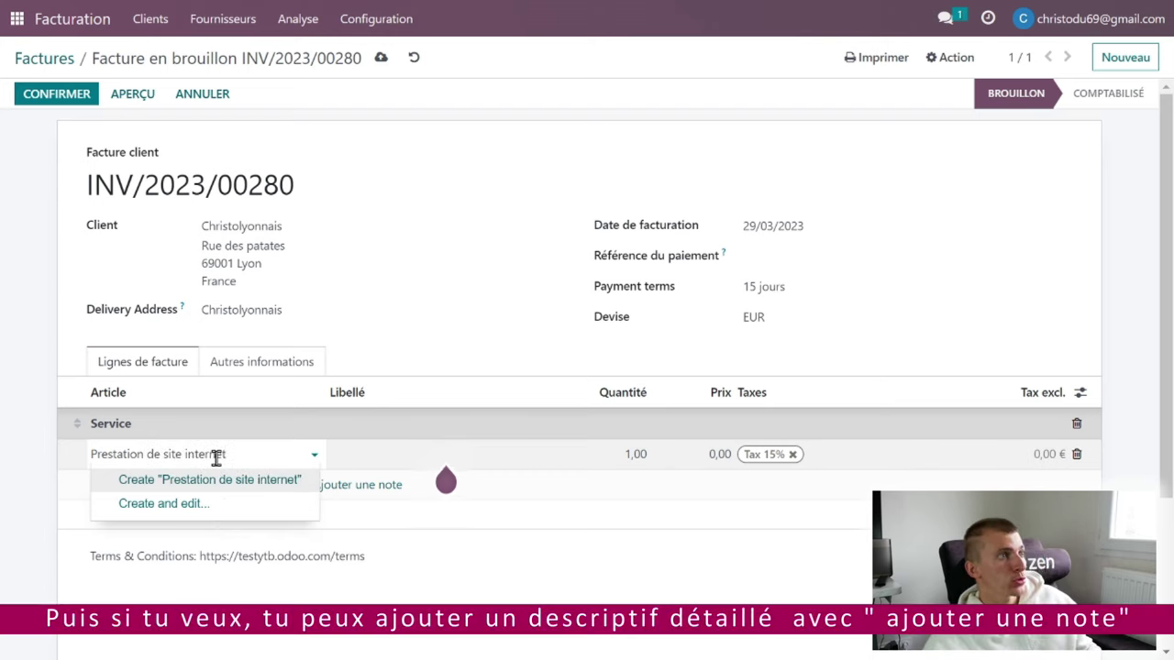
click(295, 480)
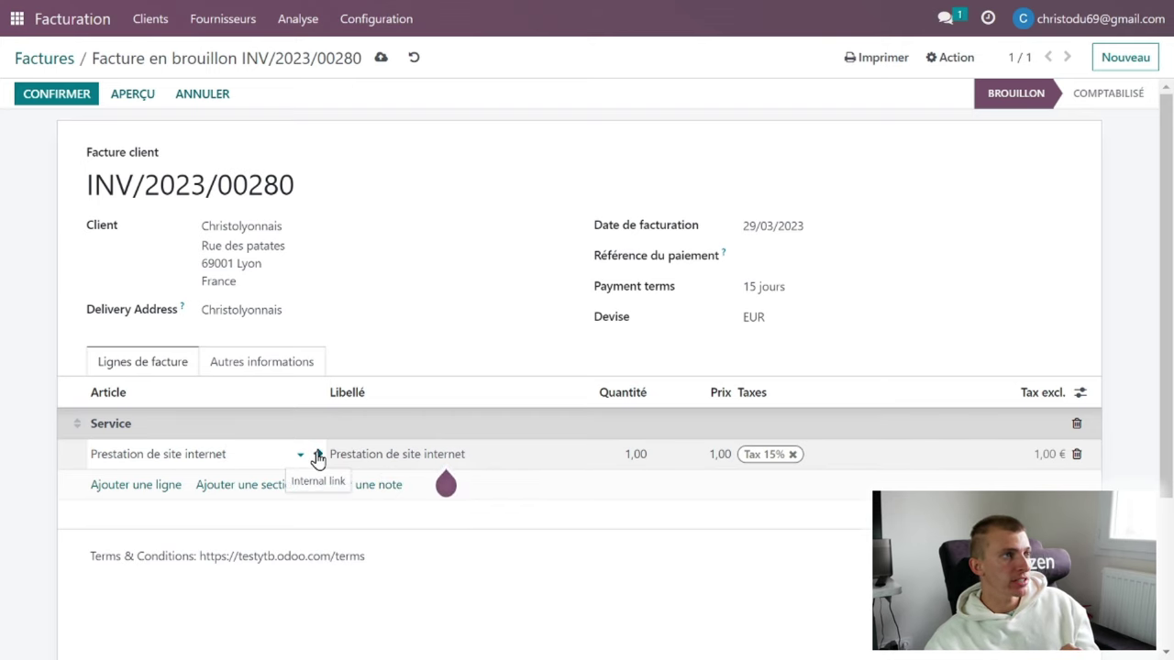
Step: Open the "Prestation de site internet" article record, set its article type to Service, save it and return to the draft invoice
key(ctrl+a)
click(318, 454)
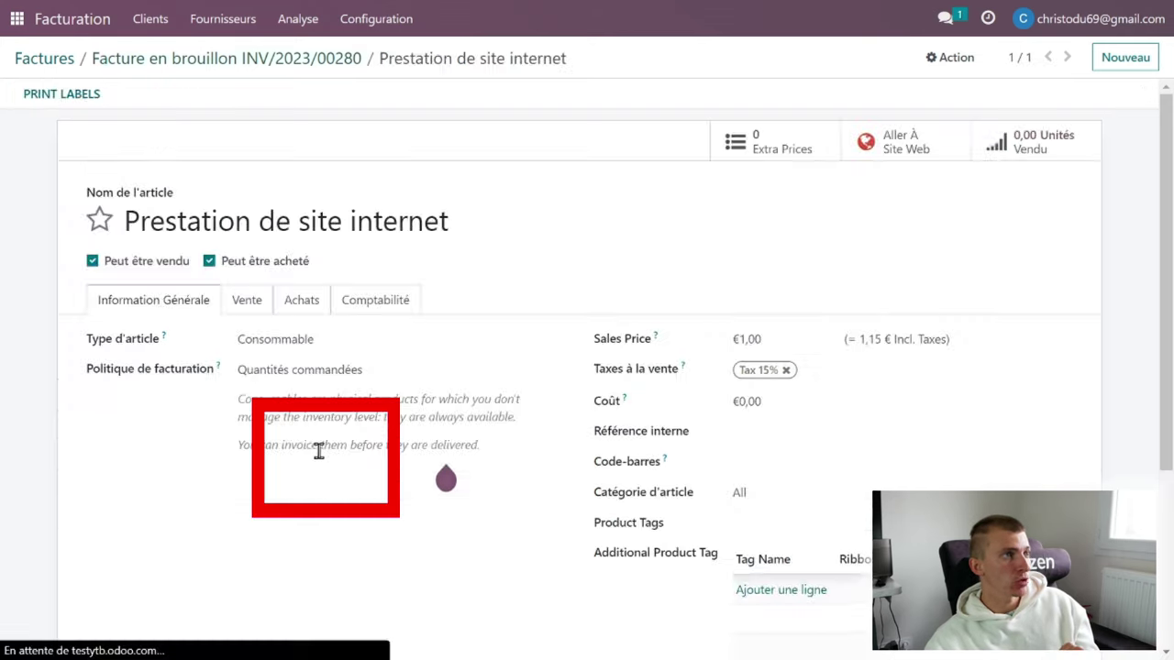
scroll(478, 403, down, 2)
scroll(478, 403, up, 2)
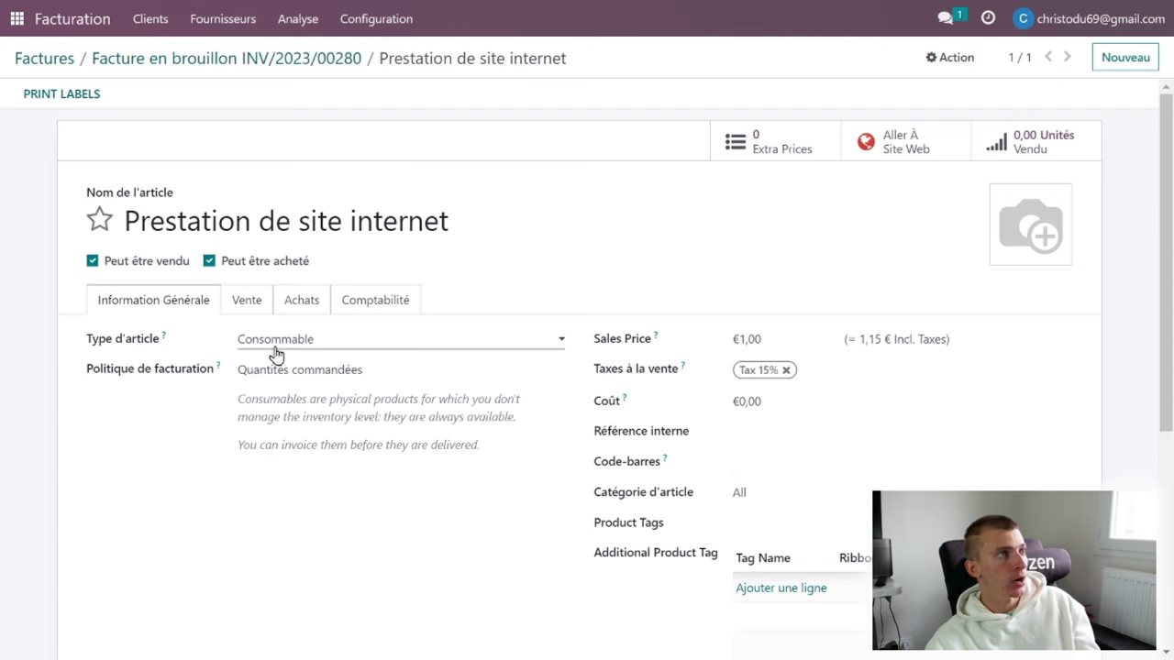
click(383, 340)
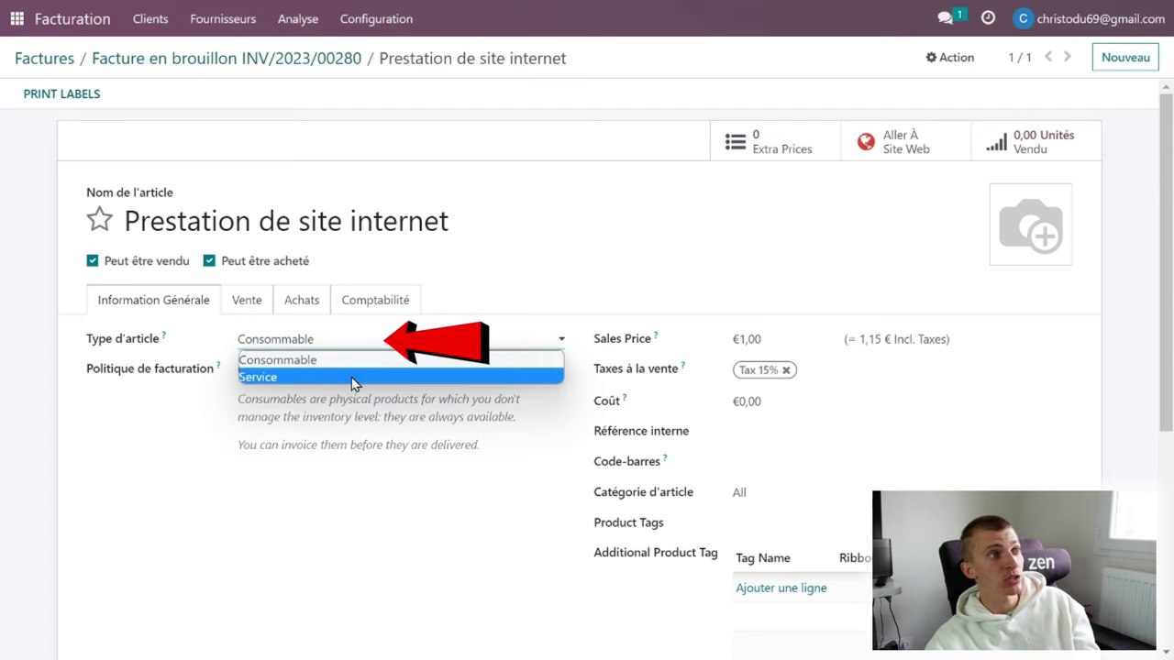
click(354, 377)
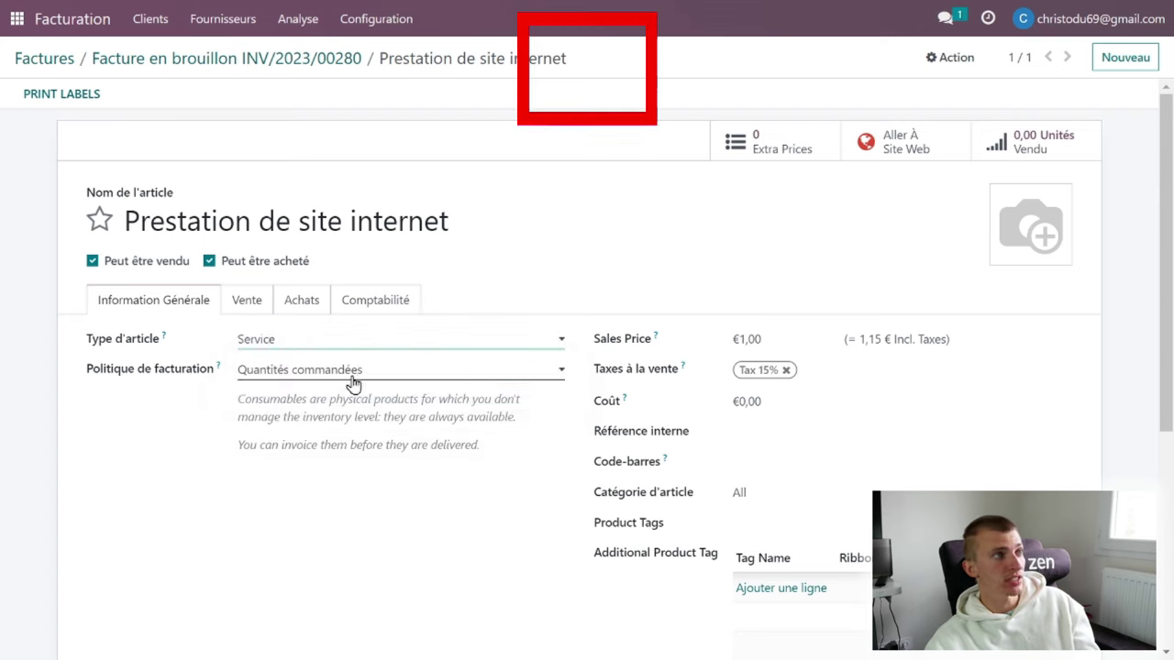
scroll(333, 634, down, 1)
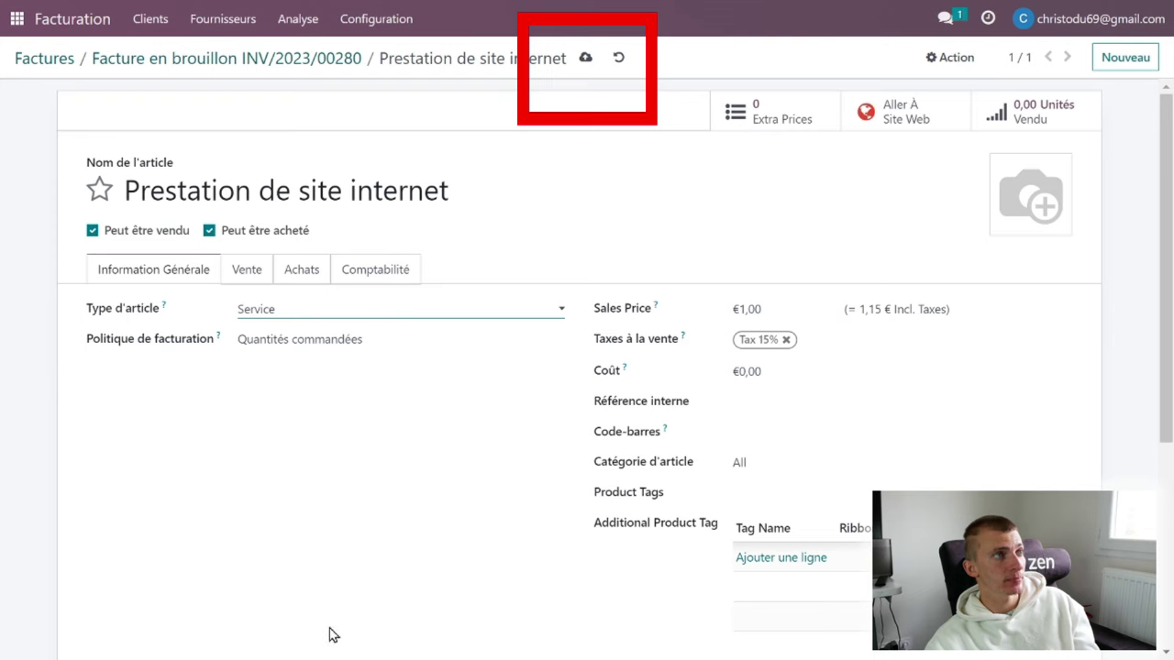
click(585, 59)
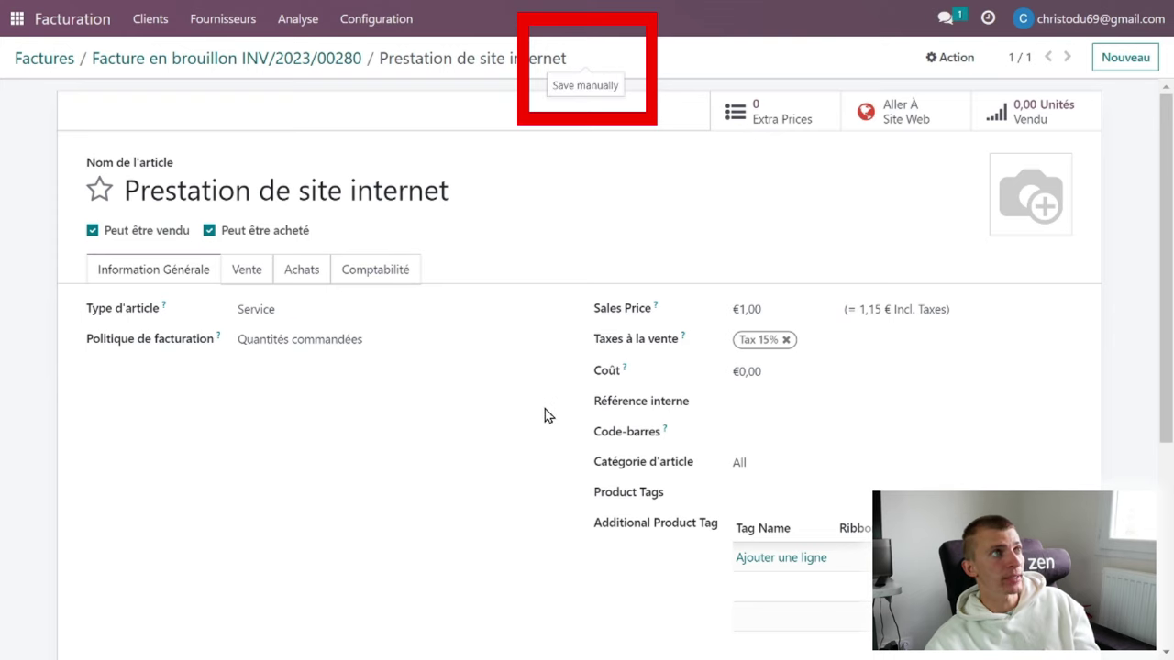
scroll(566, 398, down, 3)
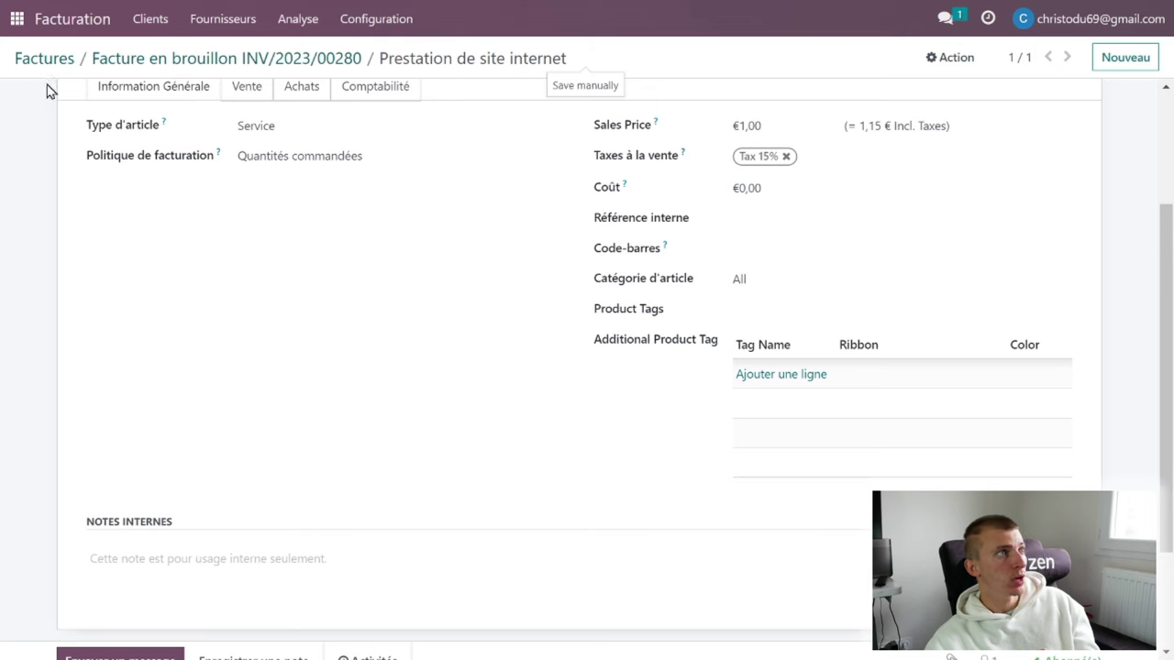
key(alt+Left)
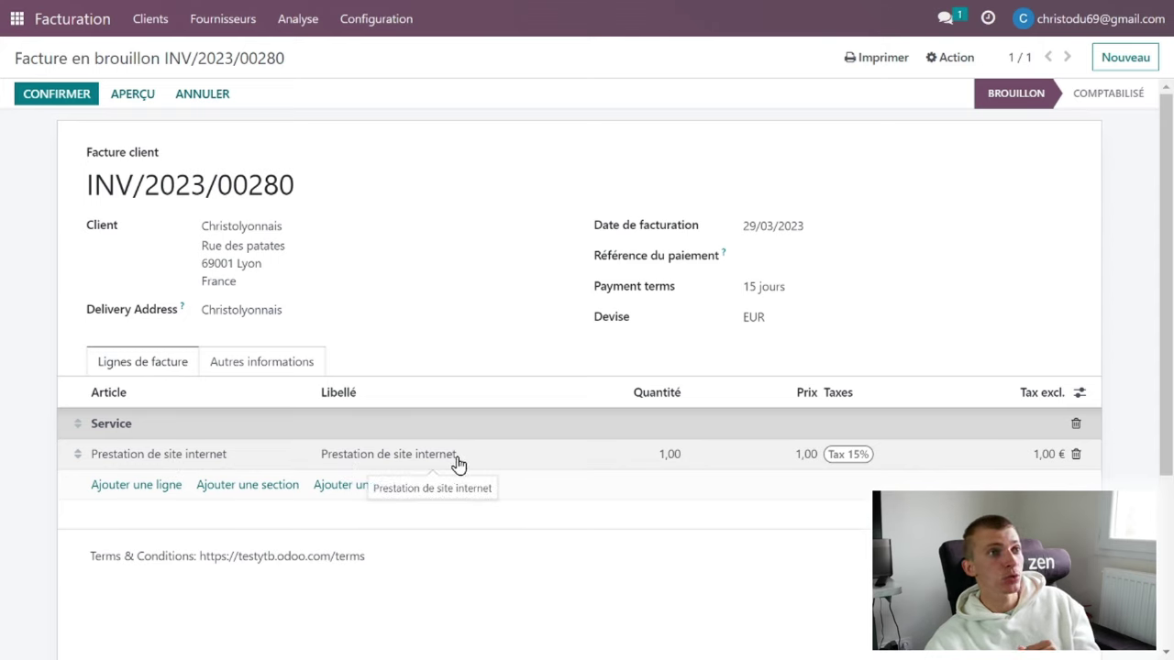
Step: Add a section titled "Produit" to the invoice lines and enter "air" as the article of the line below it
click(270, 486)
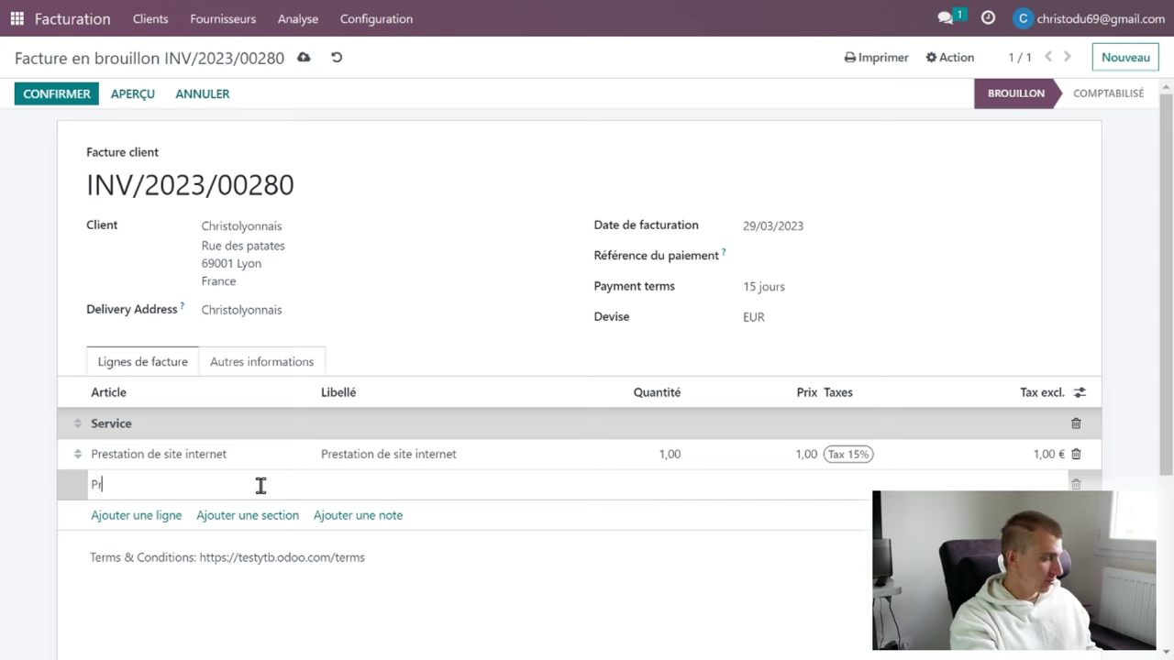
text(Produit)
key(Return)
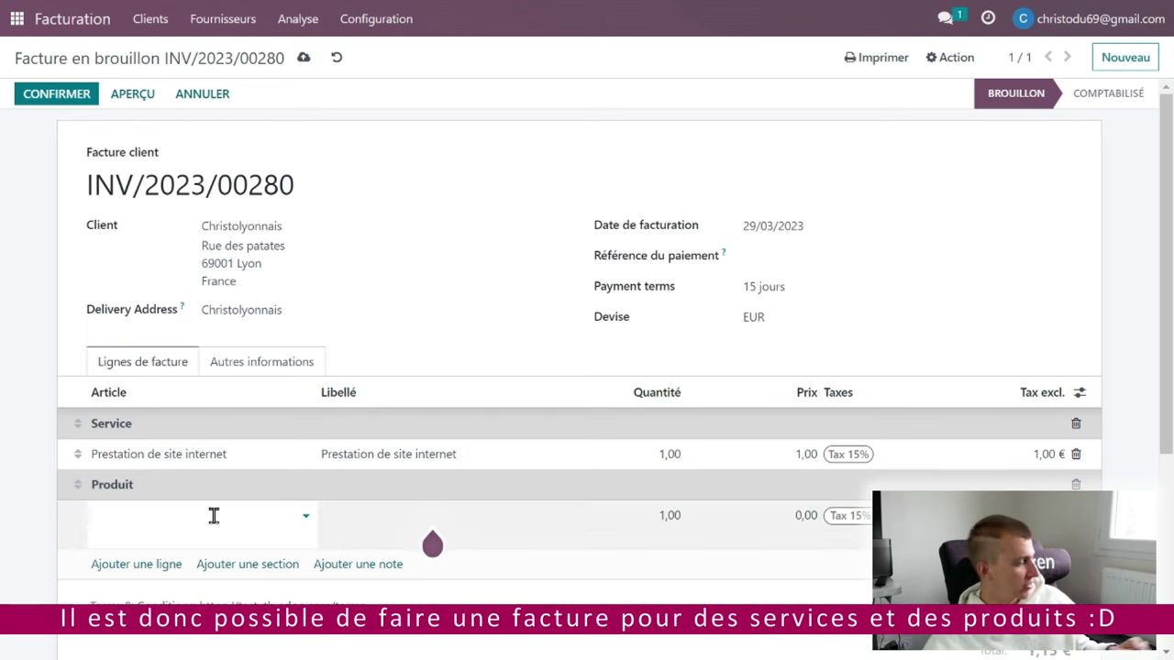
text(air)
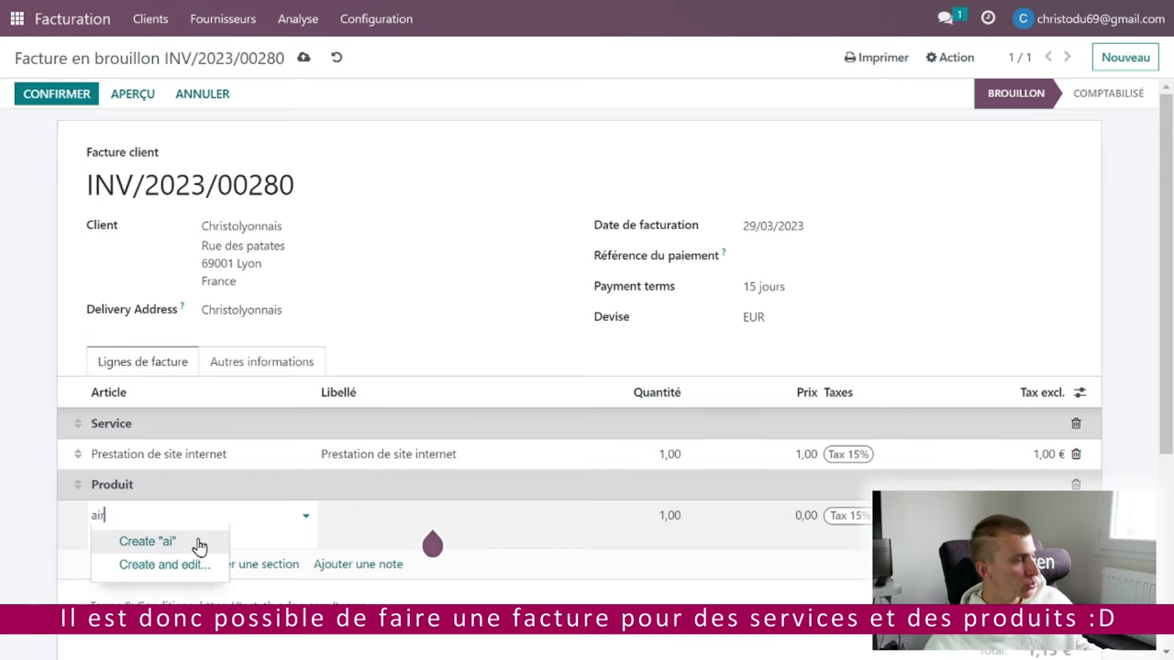
double_click(201, 519)
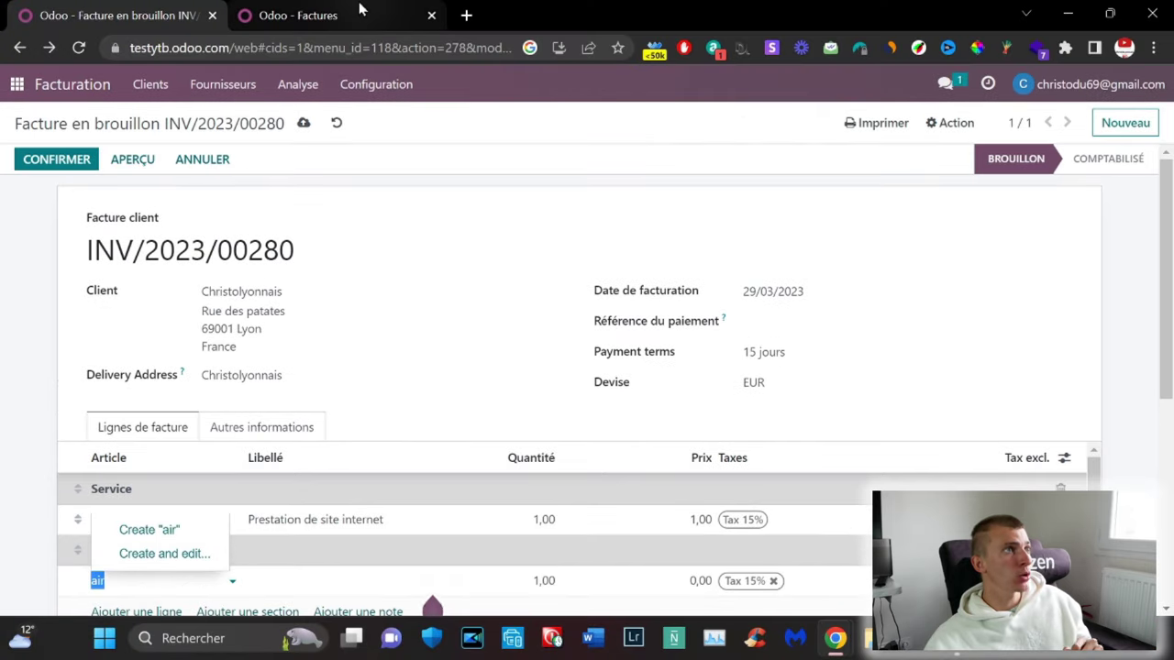
Step: Switch to the second database, start a new customer invoice there and add a line for the existing product AirPods Pro
click(360, 9)
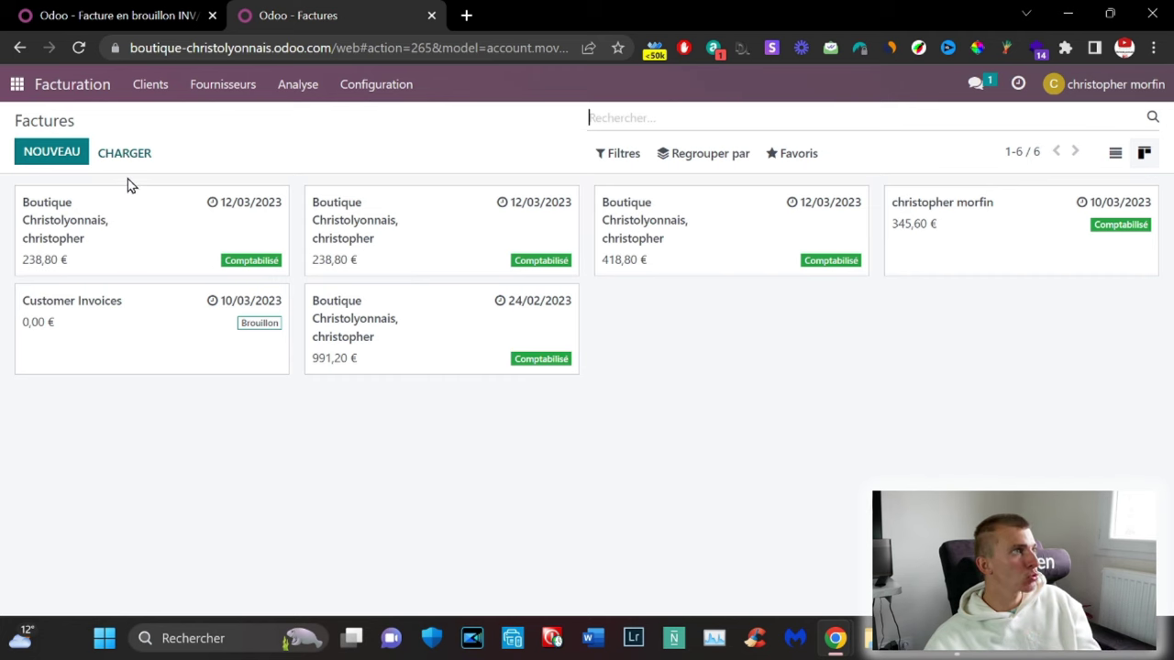
click(77, 157)
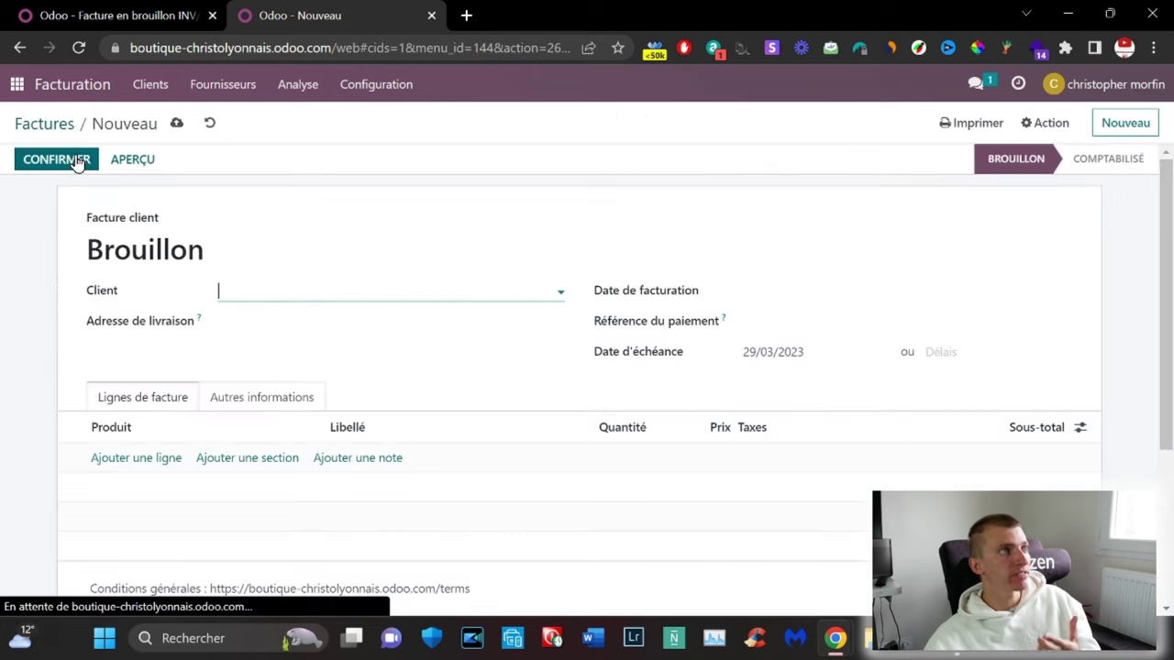
scroll(731, 473, down, 1)
click(168, 365)
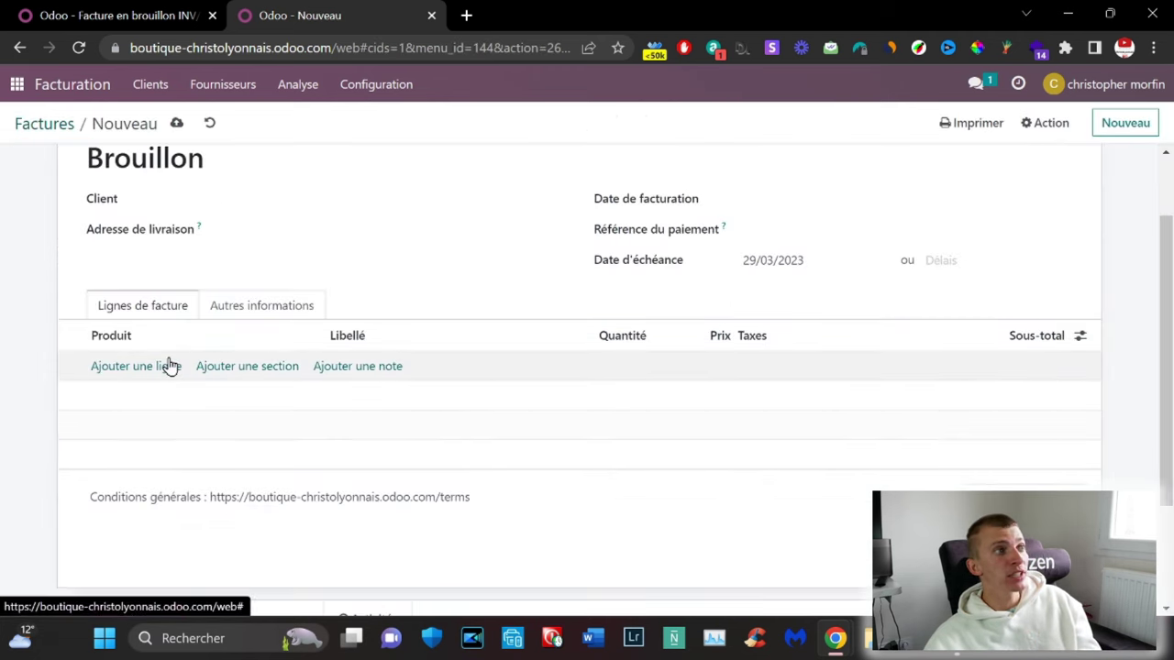
text(air)
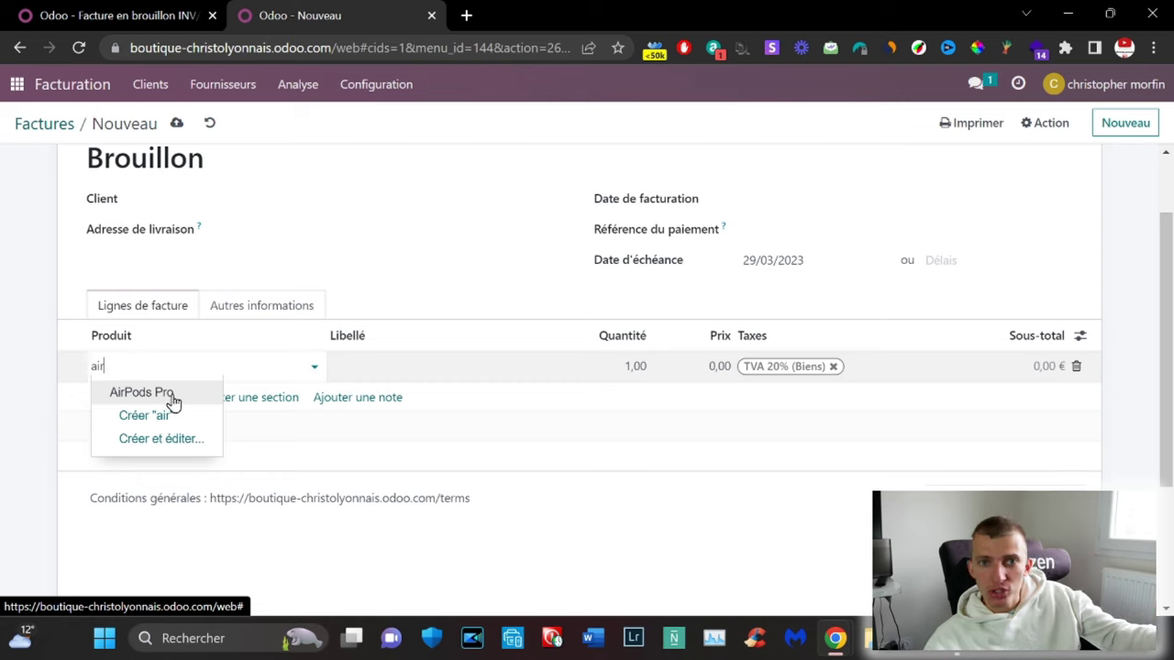
click(173, 402)
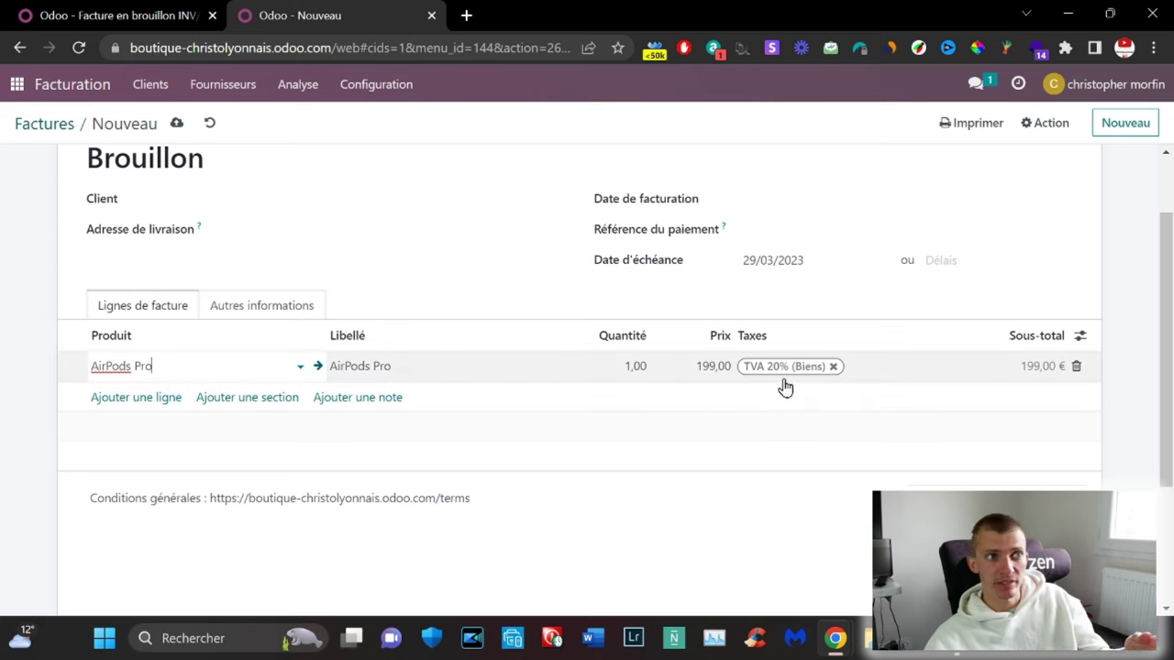
scroll(841, 479, down, 1)
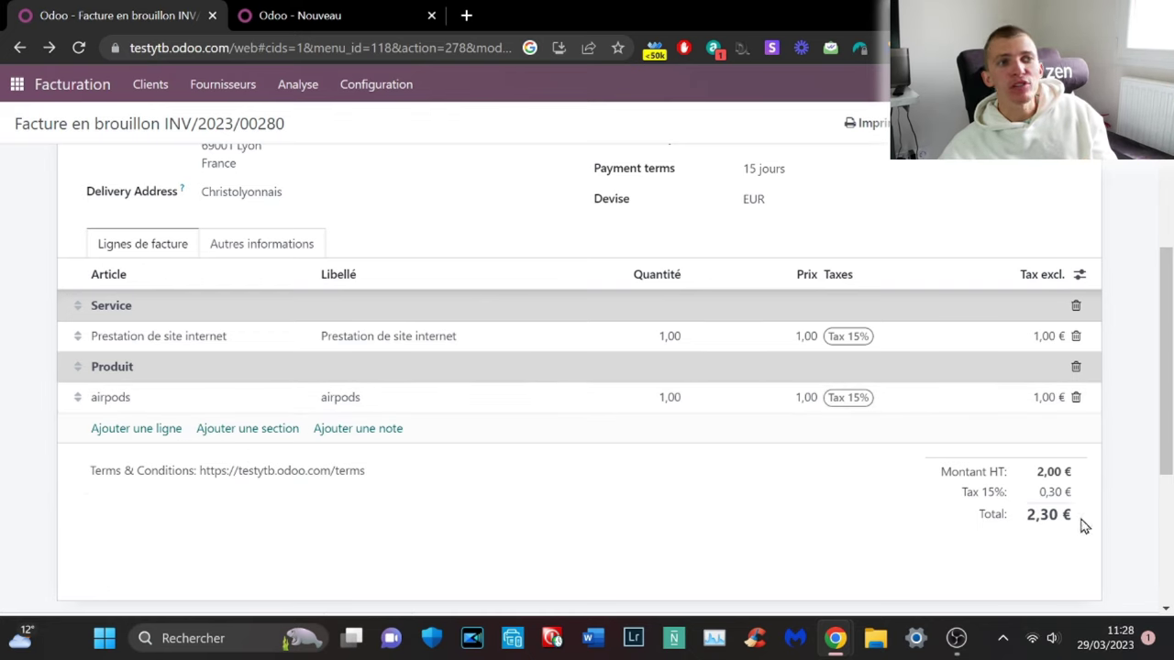
Step: Reorder the testytb invoice lines so "Service" heads "Prestation de site internet" and "Produit" heads "airpods"
scroll(1039, 500, down, 1)
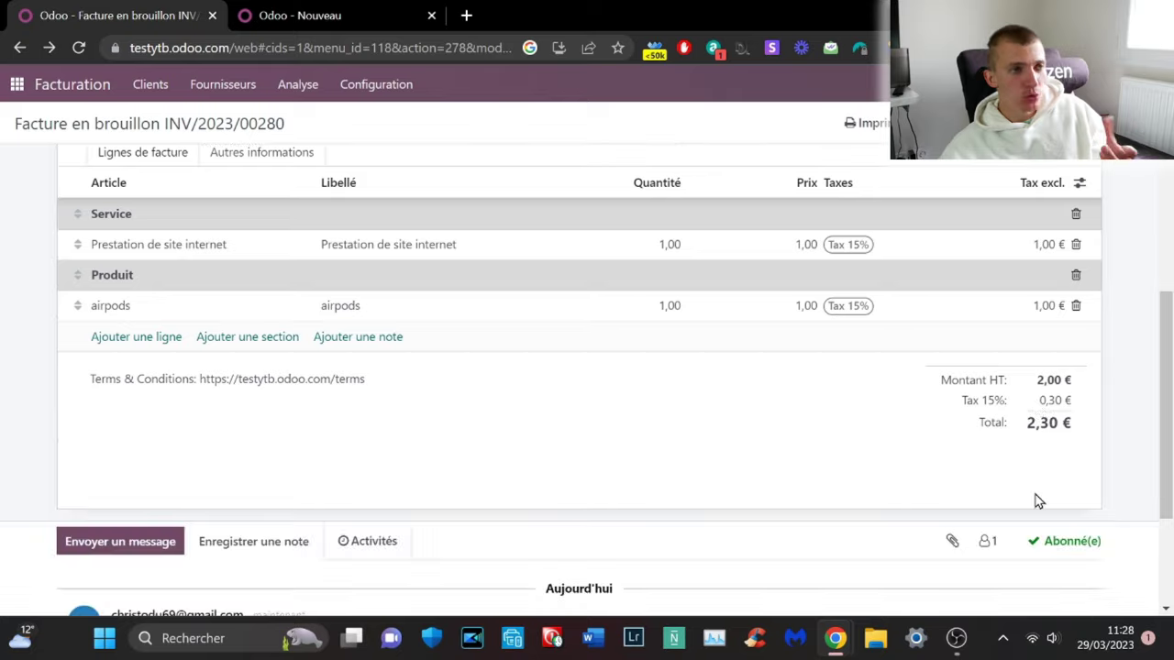
scroll(1029, 490, up, 2)
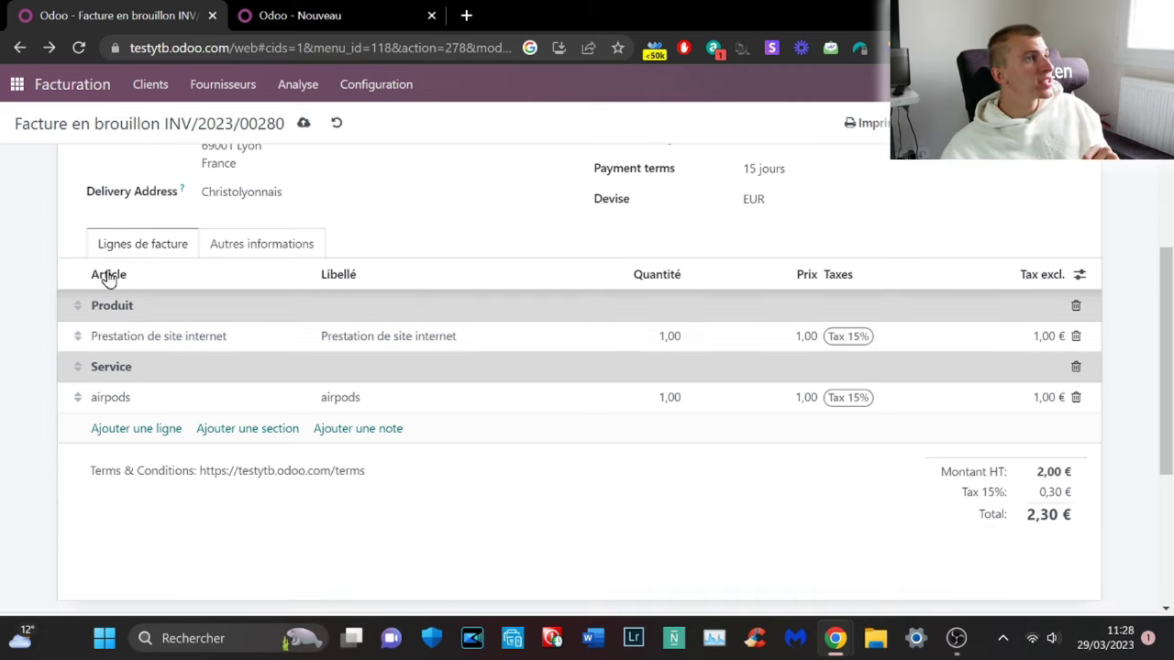
click(85, 306)
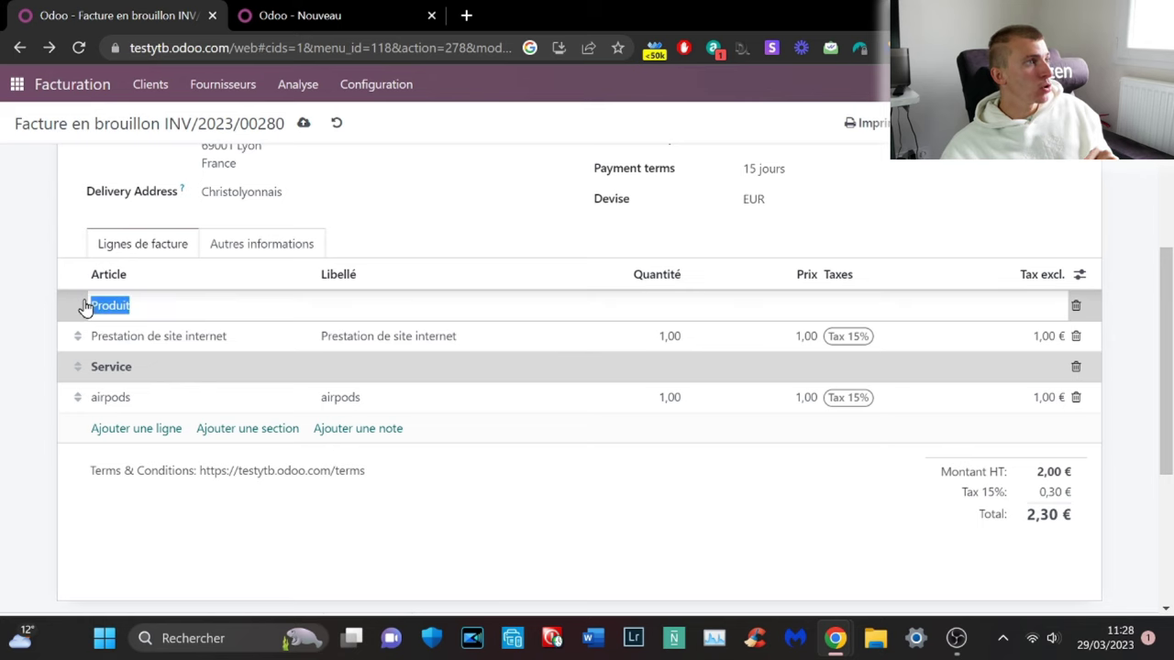
click(31, 302)
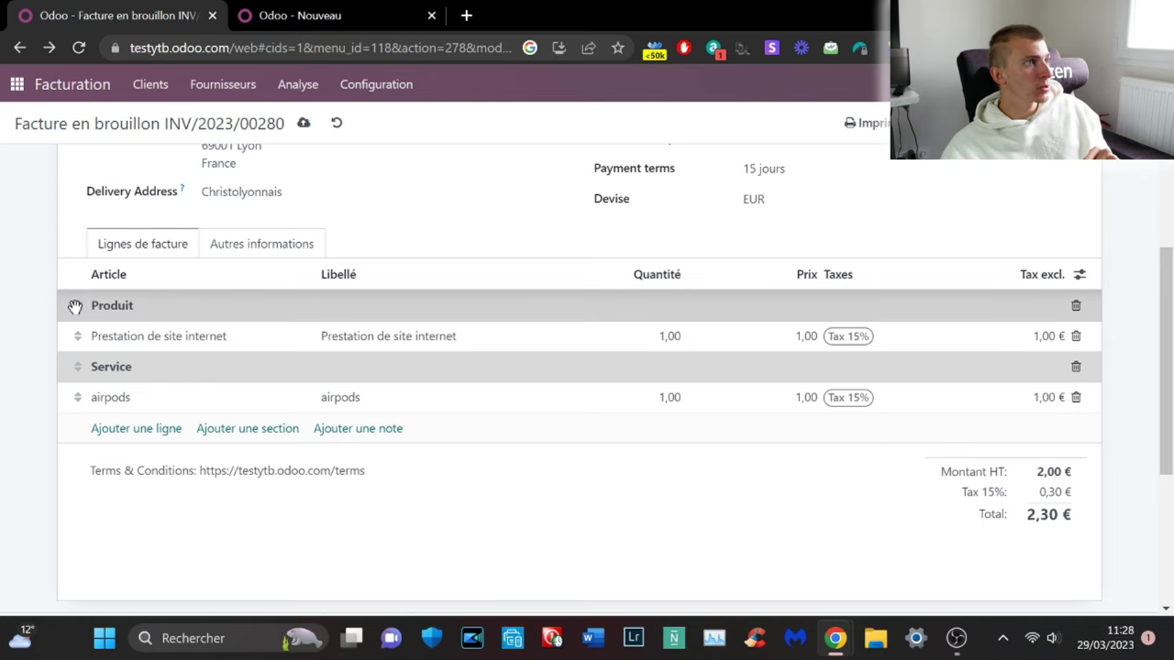
drag(78, 308, 83, 483)
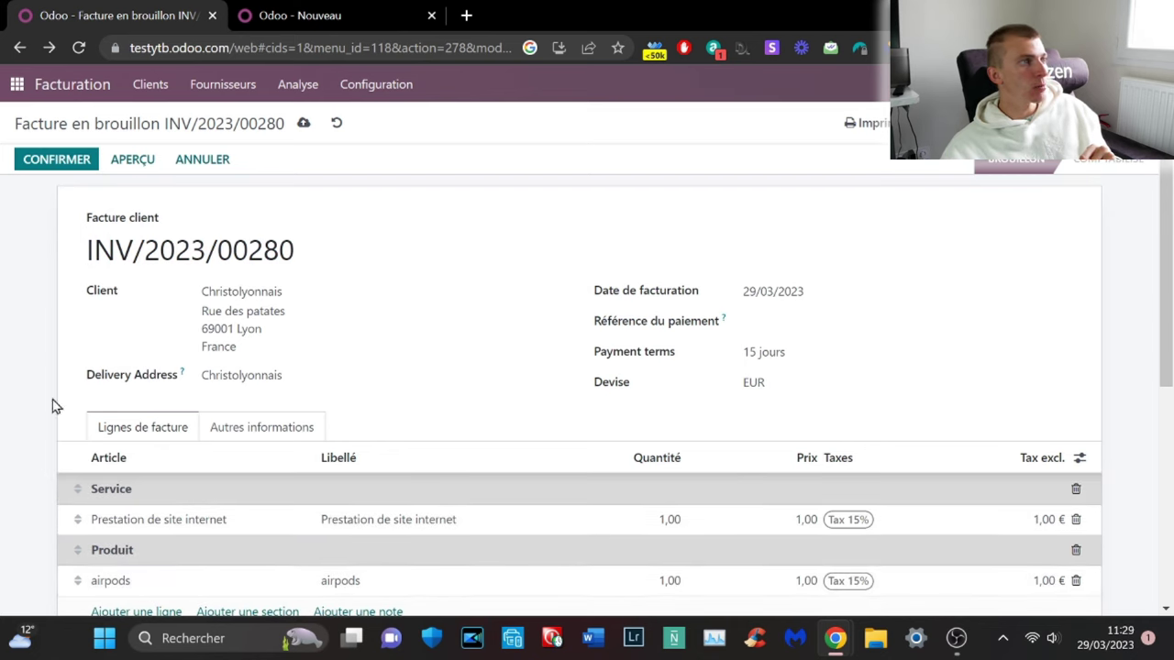
Step: Check the draft invoice's lines and history, preview it in the customer portal and examine its addresses, sections and totals
scroll(139, 434, down, 2)
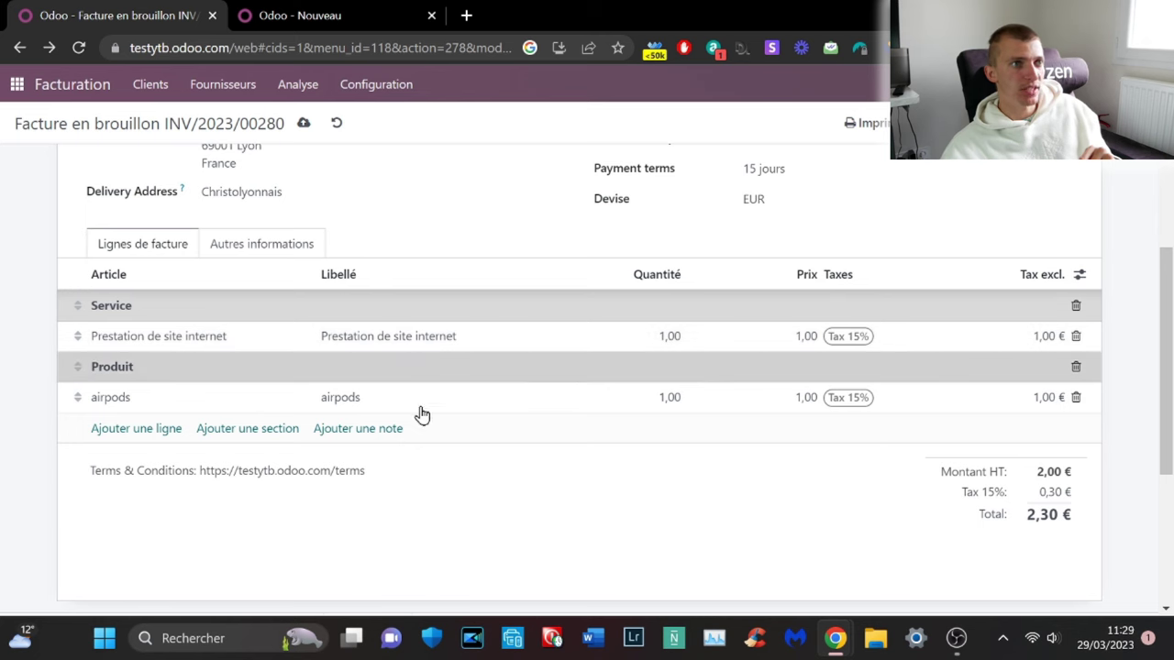
scroll(1021, 455, down, 3)
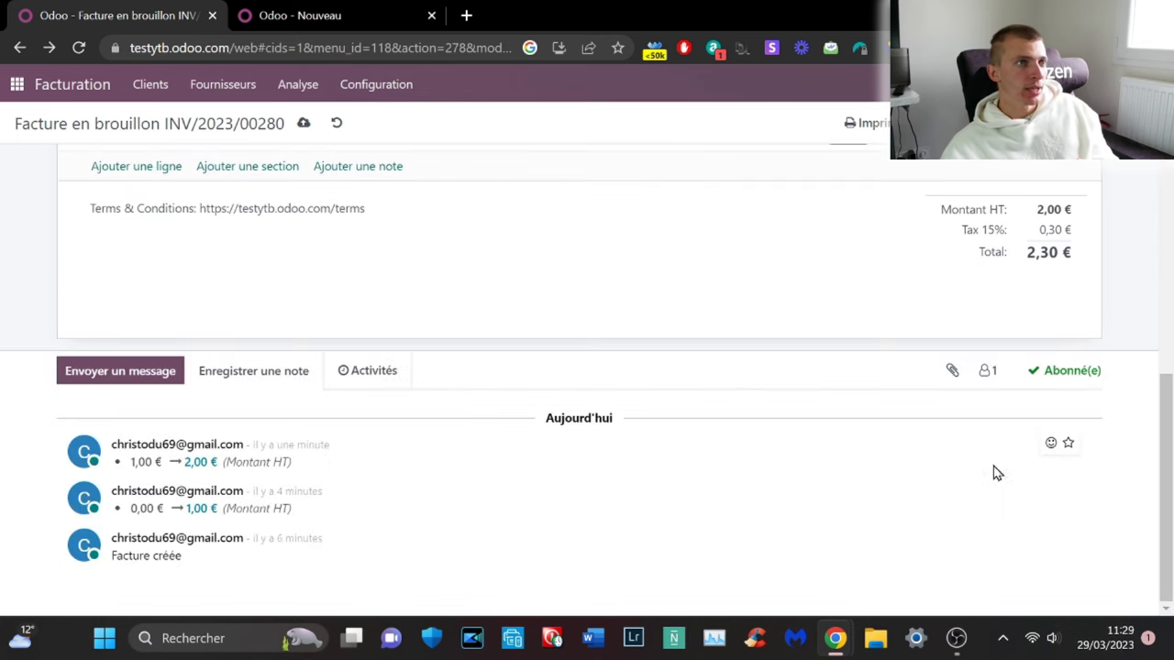
scroll(991, 476, up, 5)
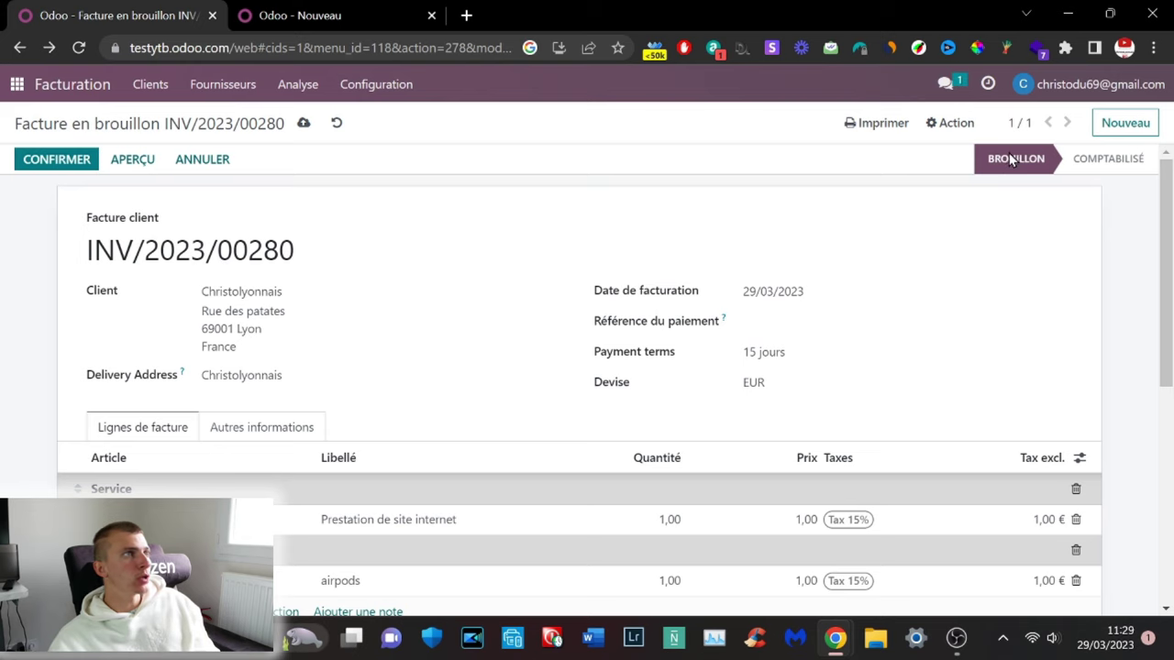
click(131, 163)
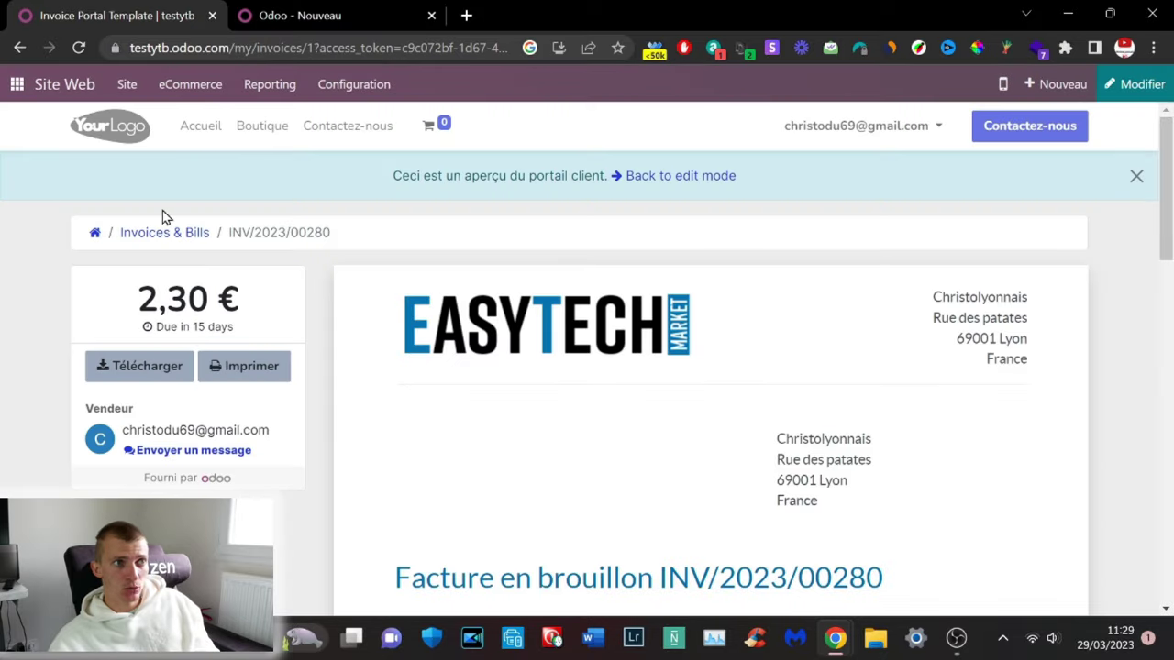
scroll(818, 433, down, 1)
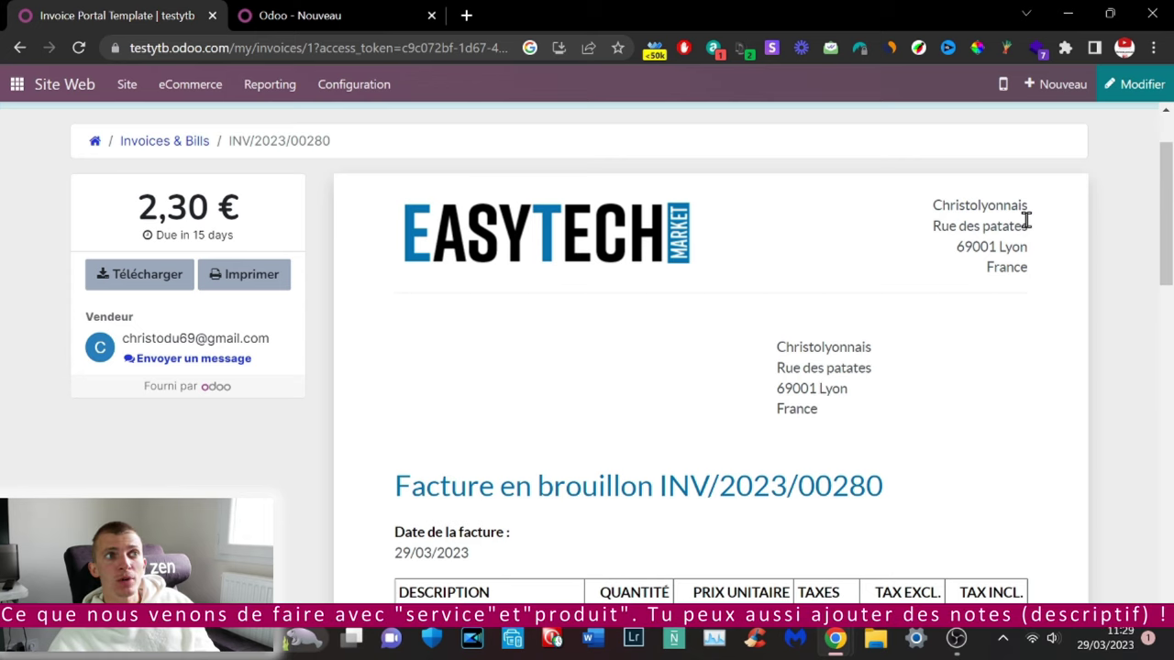
scroll(778, 388, down, 2)
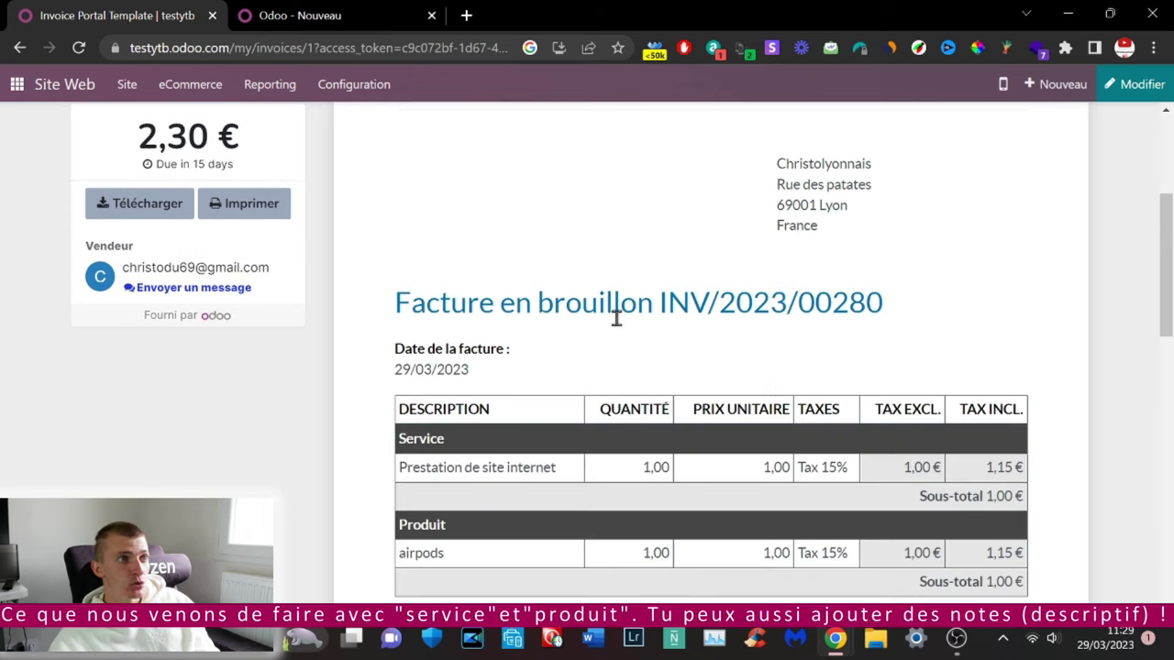
scroll(722, 333, down, 2)
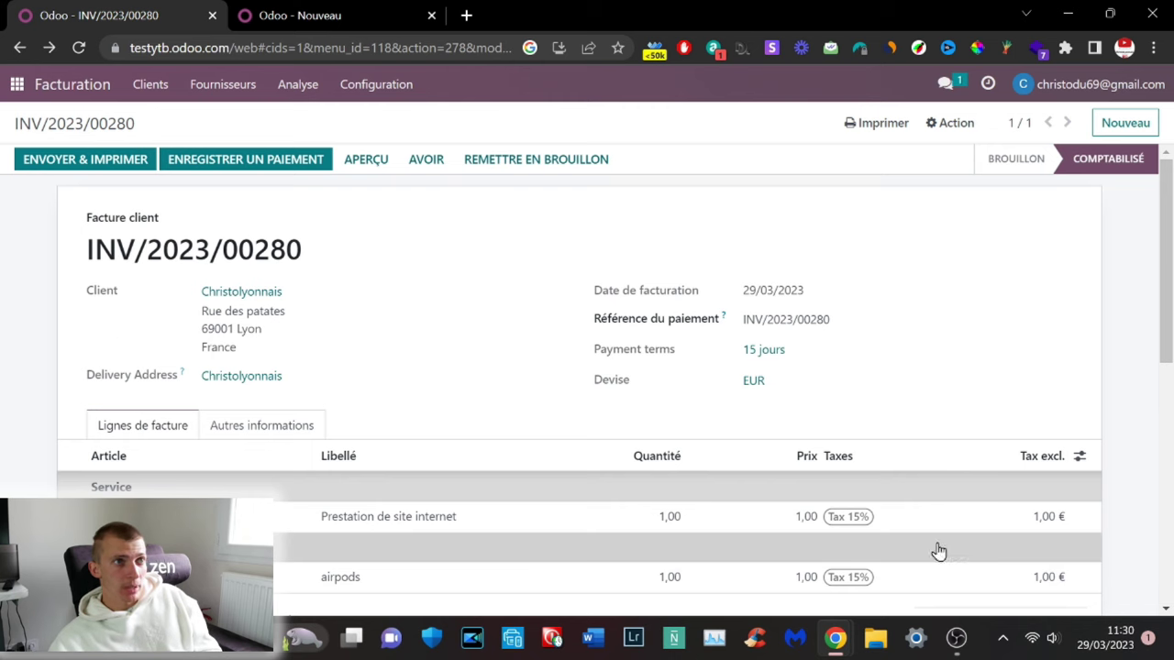
Step: Review the posted invoice, open its send and print options, and e-mail the second database's AirPods Pro invoice with its PDF attached
scroll(963, 500, down, 3)
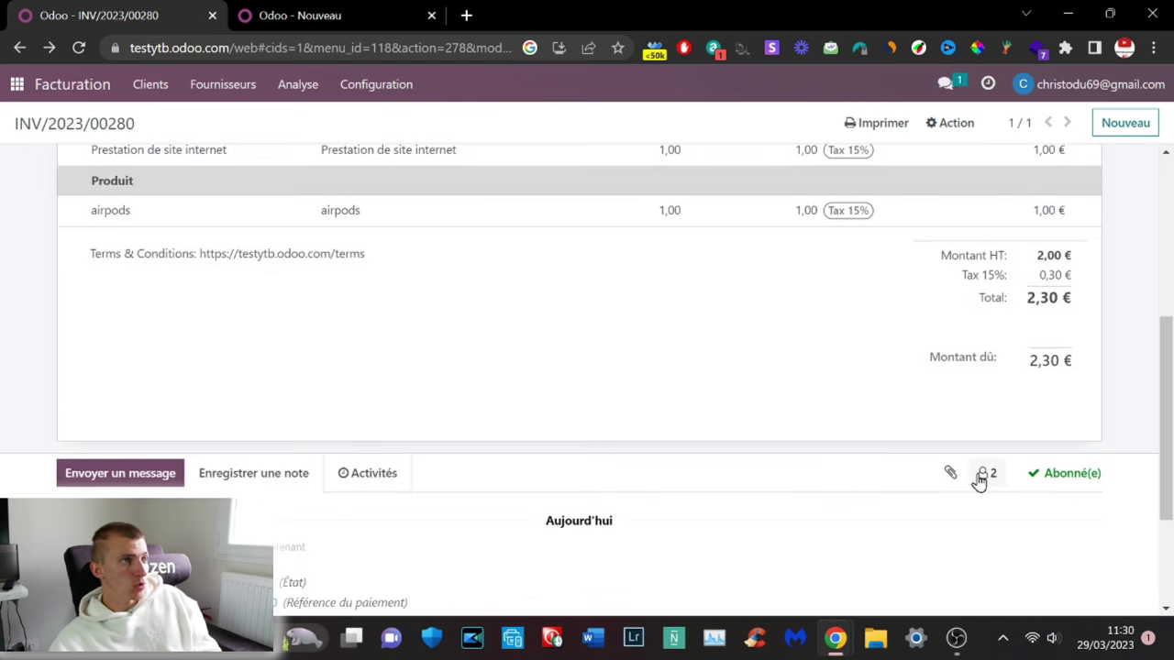
scroll(981, 441, up, 5)
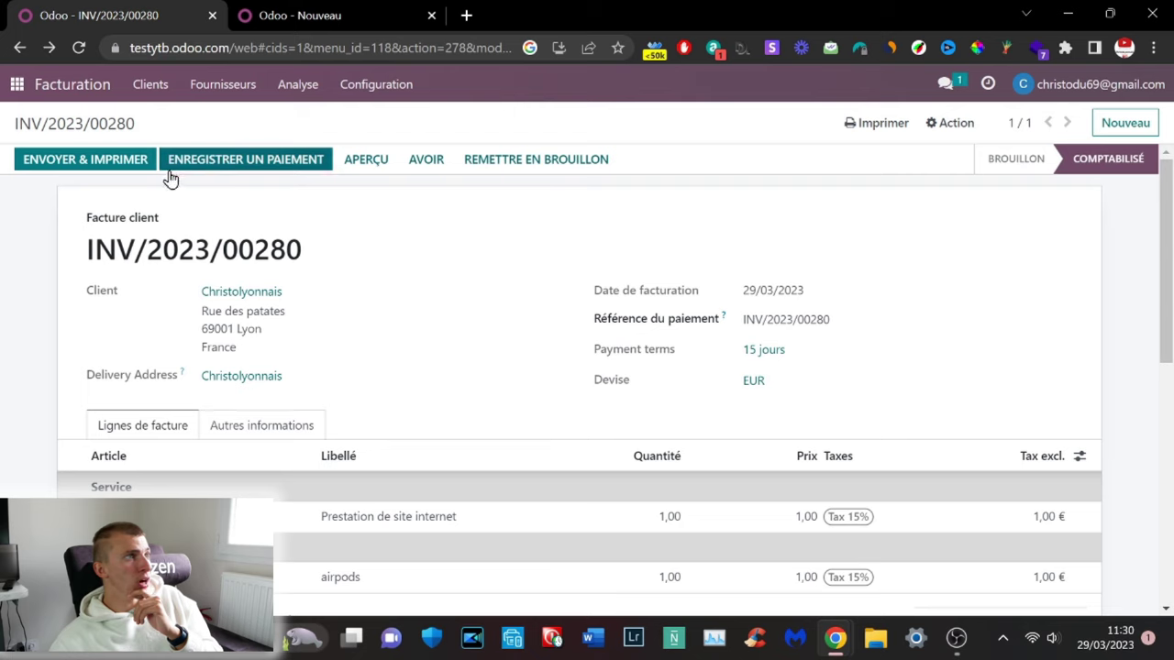
click(114, 167)
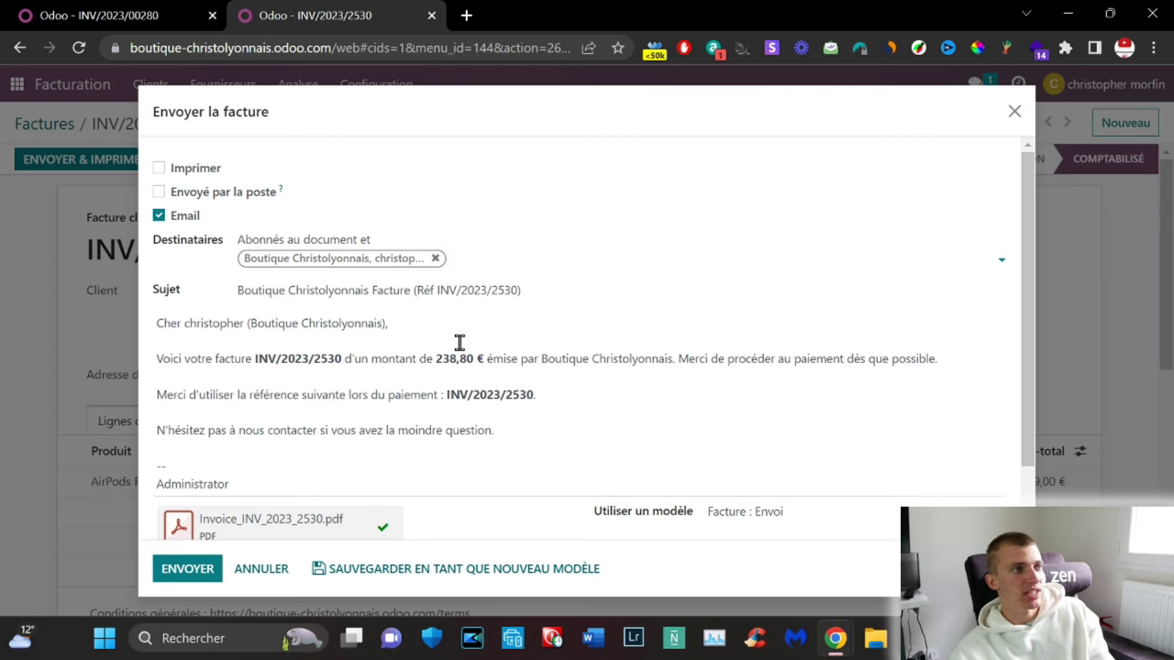
scroll(547, 411, down, 1)
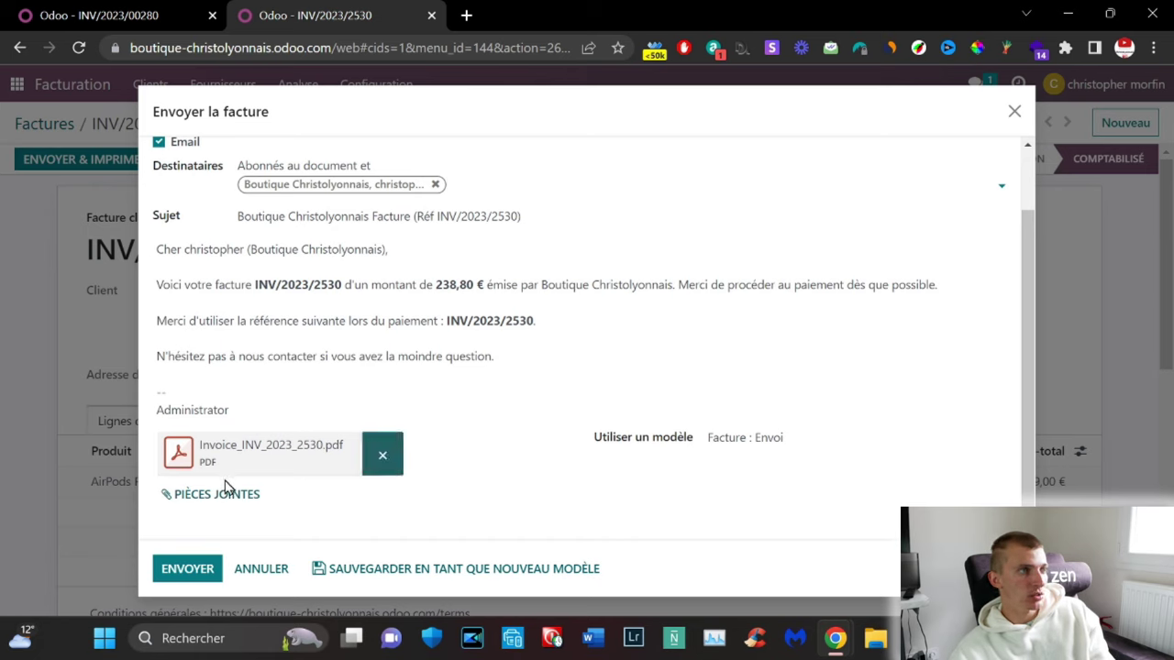
click(202, 568)
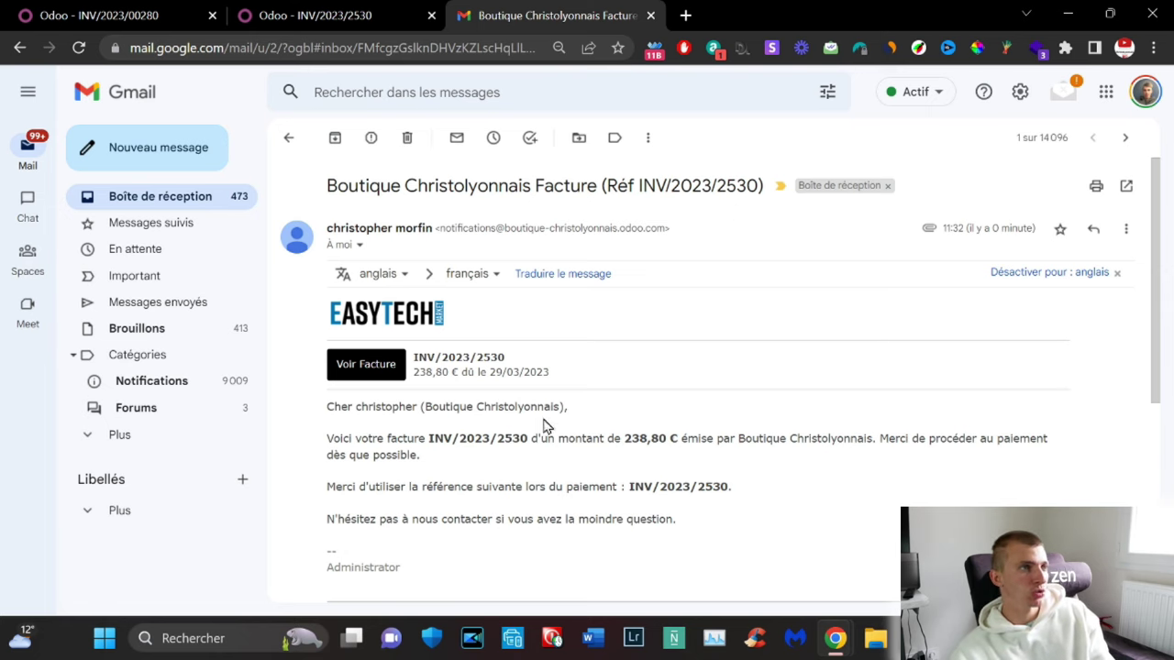
Step: In Gmail, read the received invoice e-mail, examine its attached PDF invoice and close the preview
scroll(622, 336, down, 2)
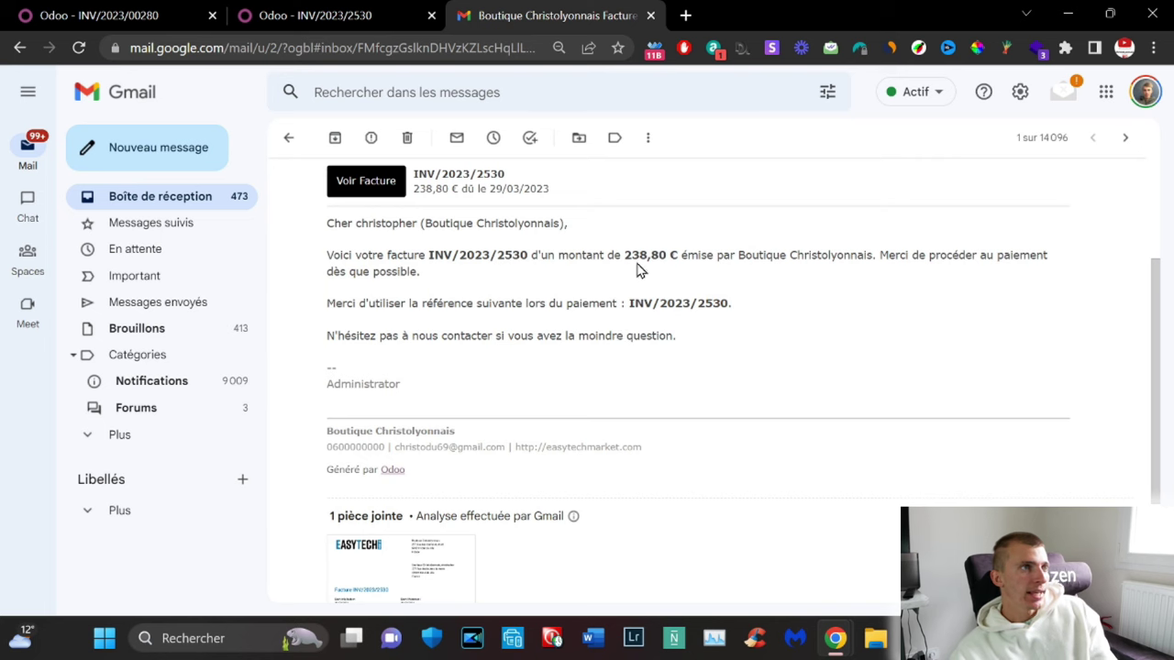
scroll(502, 217, up, 1)
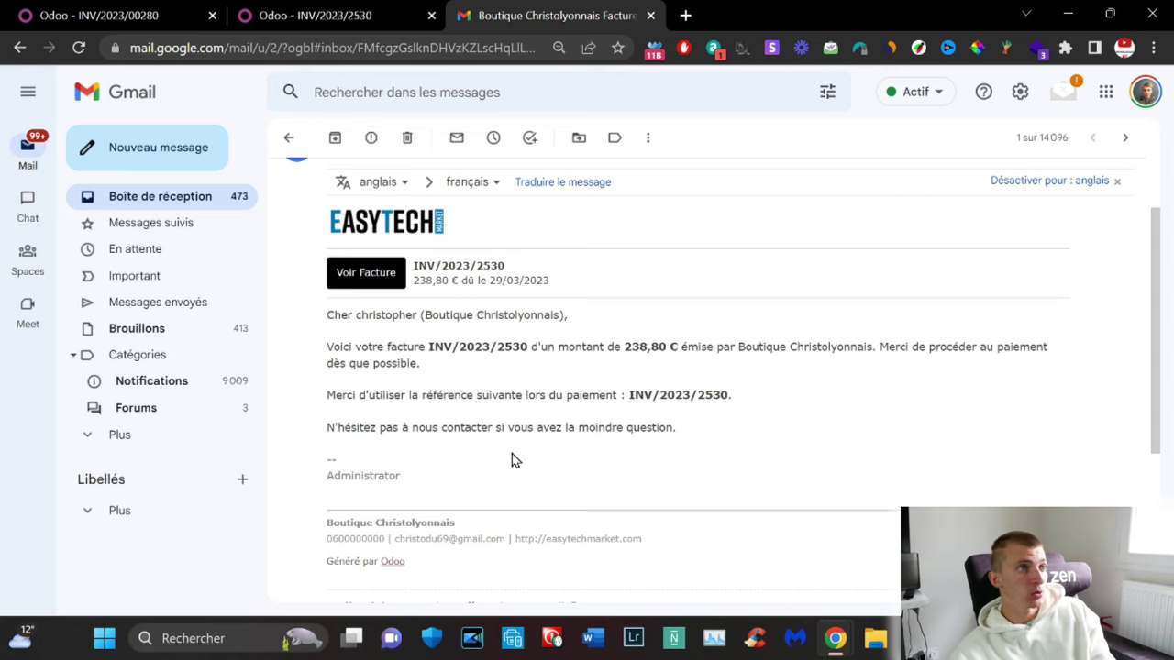
scroll(636, 441, down, 3)
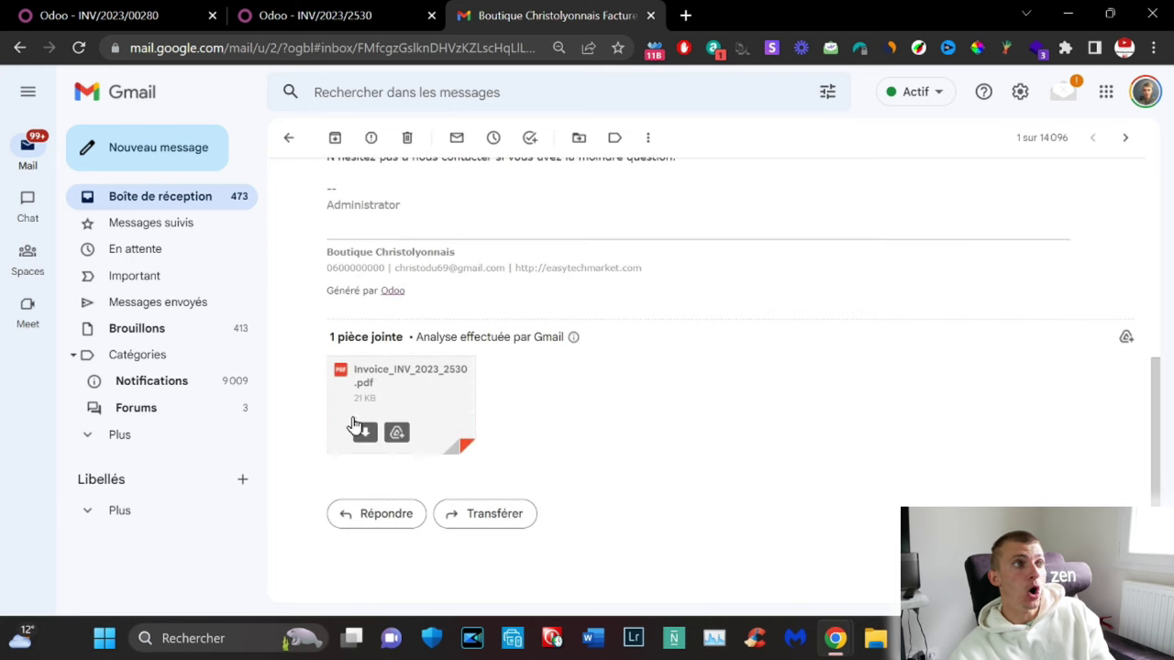
click(466, 419)
scroll(639, 358, down, 4)
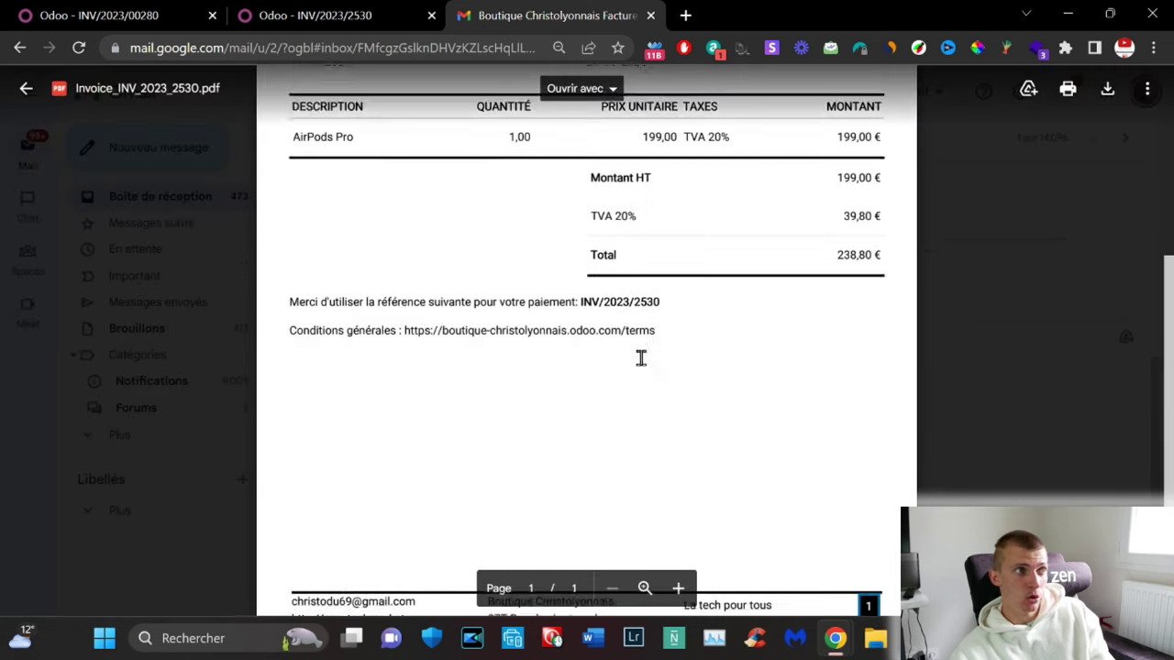
scroll(645, 366, down, 1)
scroll(813, 563, up, 5)
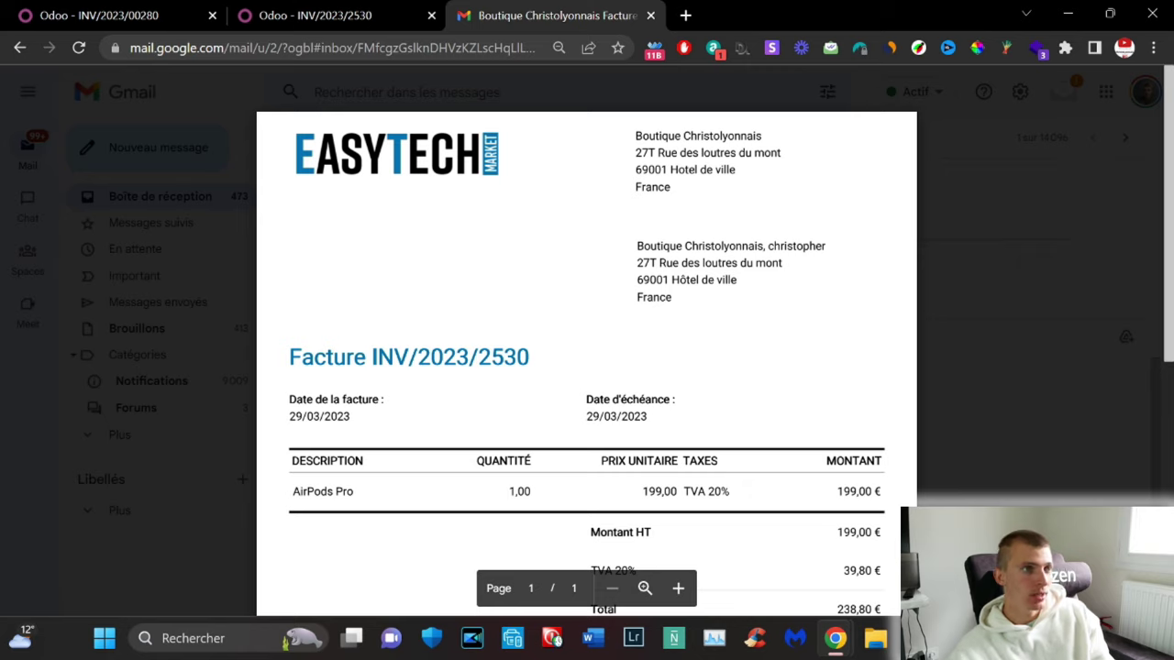
click(1030, 482)
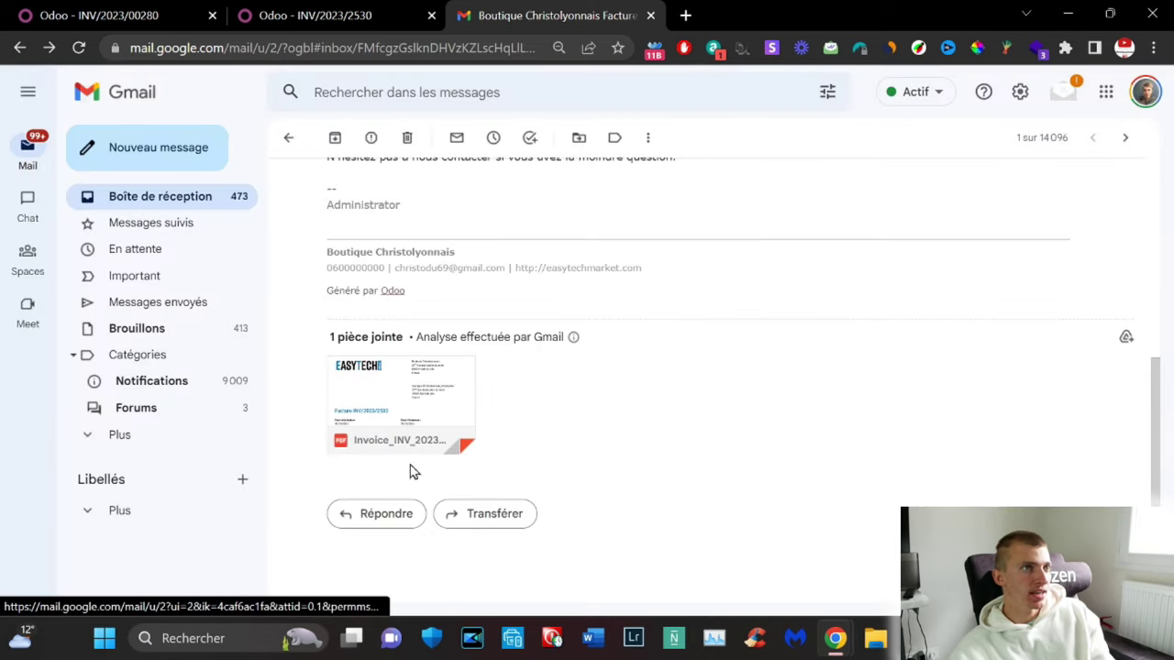
Step: Open the invoice link from the received e-mail in a private browsing window
scroll(761, 379, up, 3)
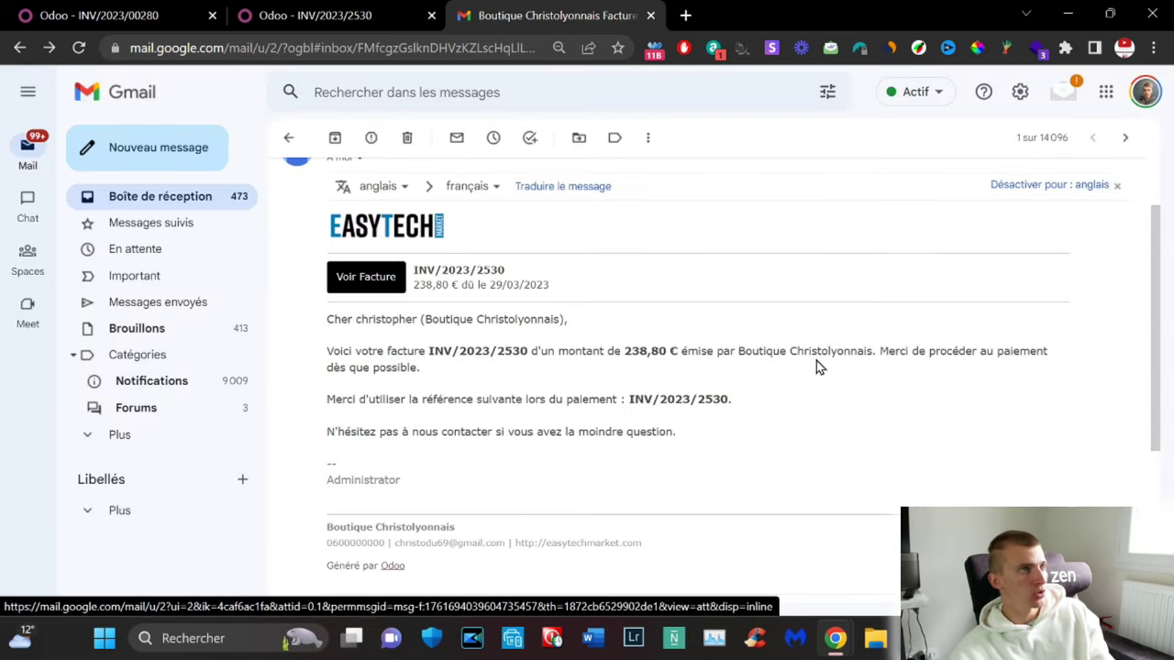
scroll(816, 360, up, 2)
right_click(363, 367)
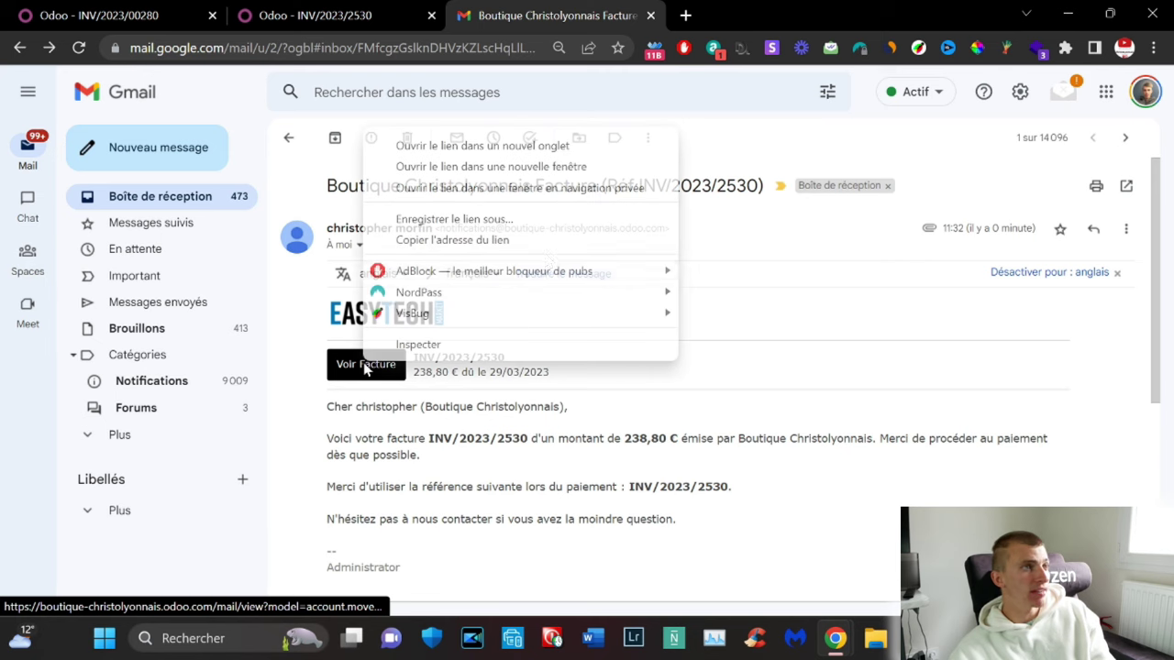
click(557, 189)
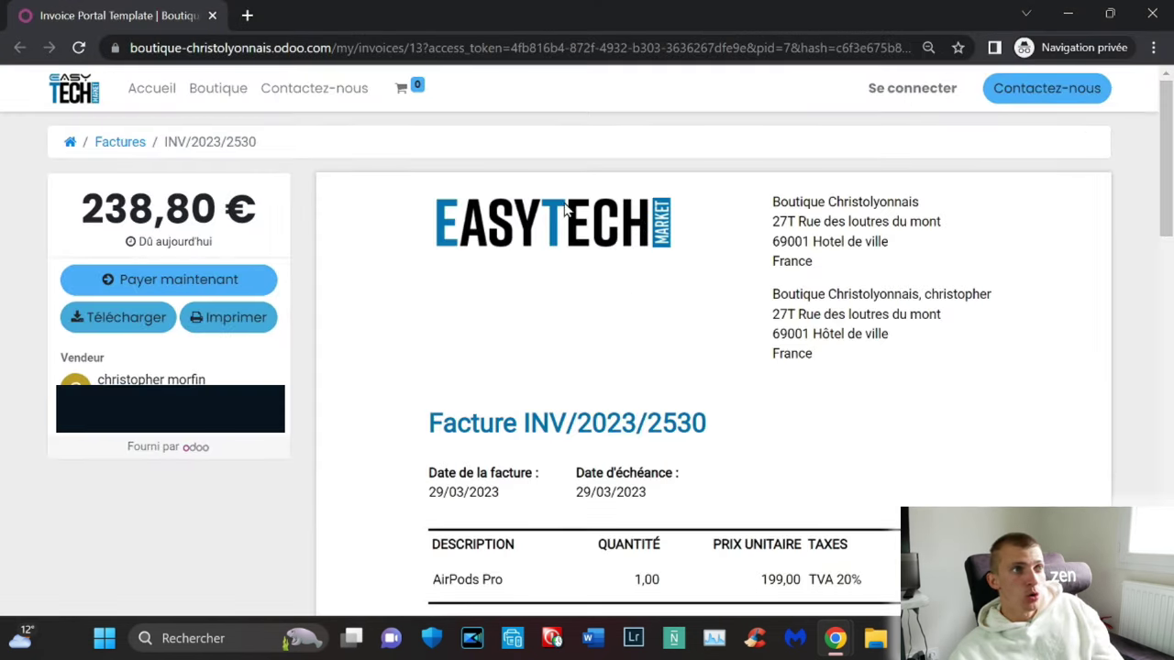
Step: Examine the customer's online invoice, covering its addresses, invoice number, dates, AirPods Pro line, tax, total and payment reference
triple_click(853, 224)
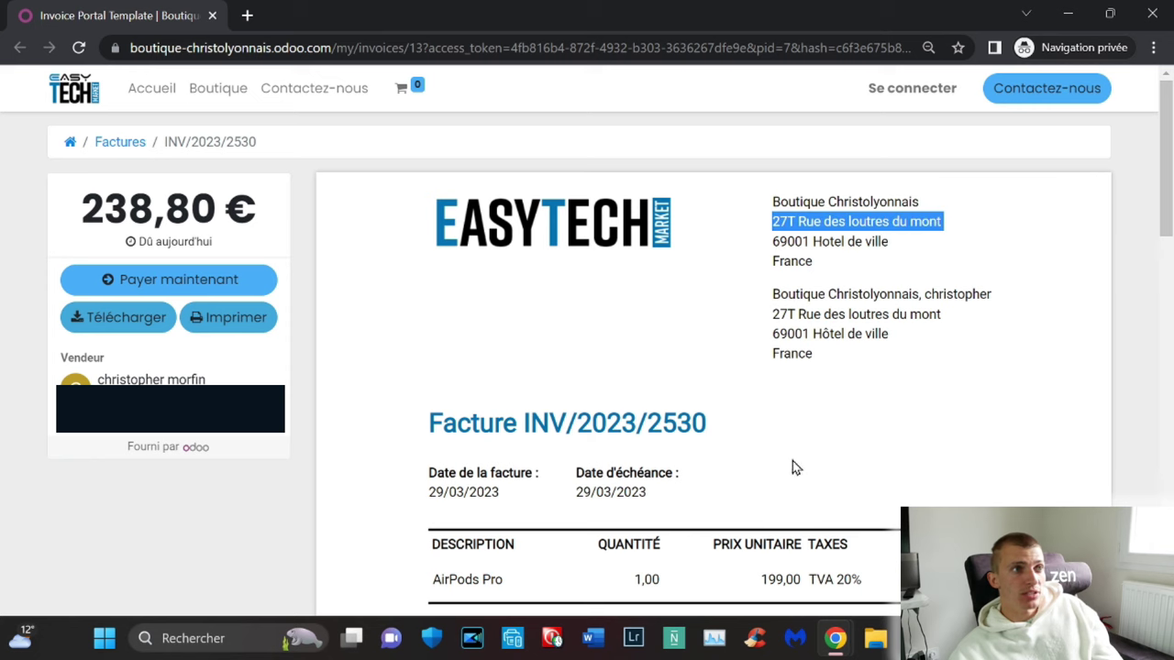
triple_click(875, 292)
scroll(802, 353, down, 2)
triple_click(503, 234)
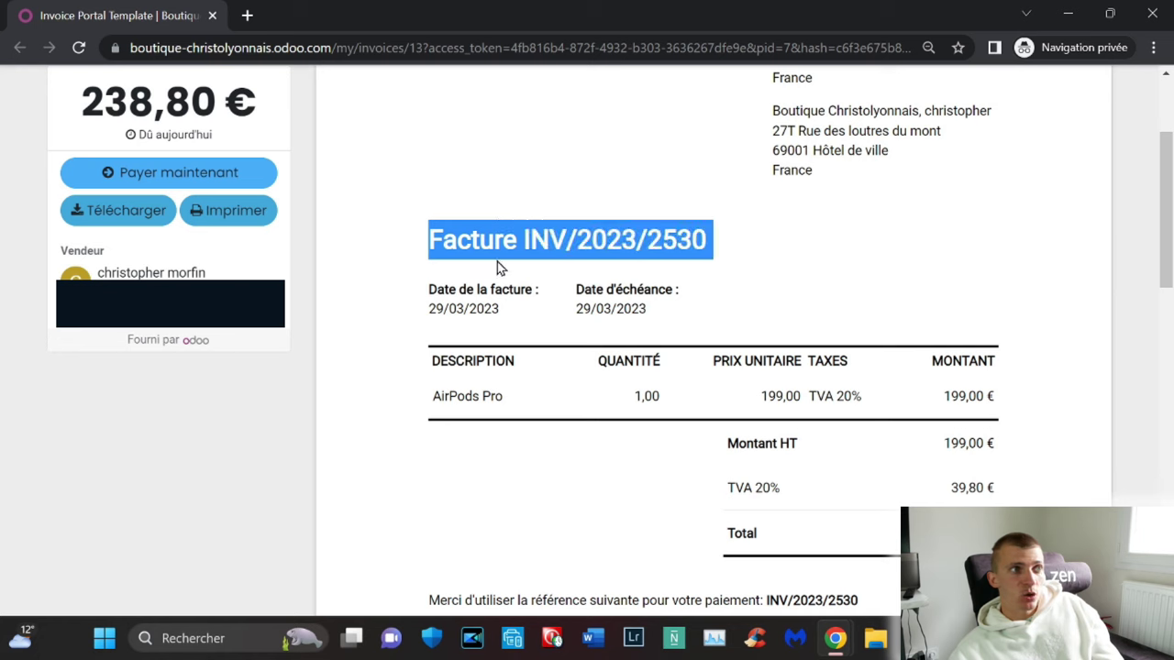
click(482, 312)
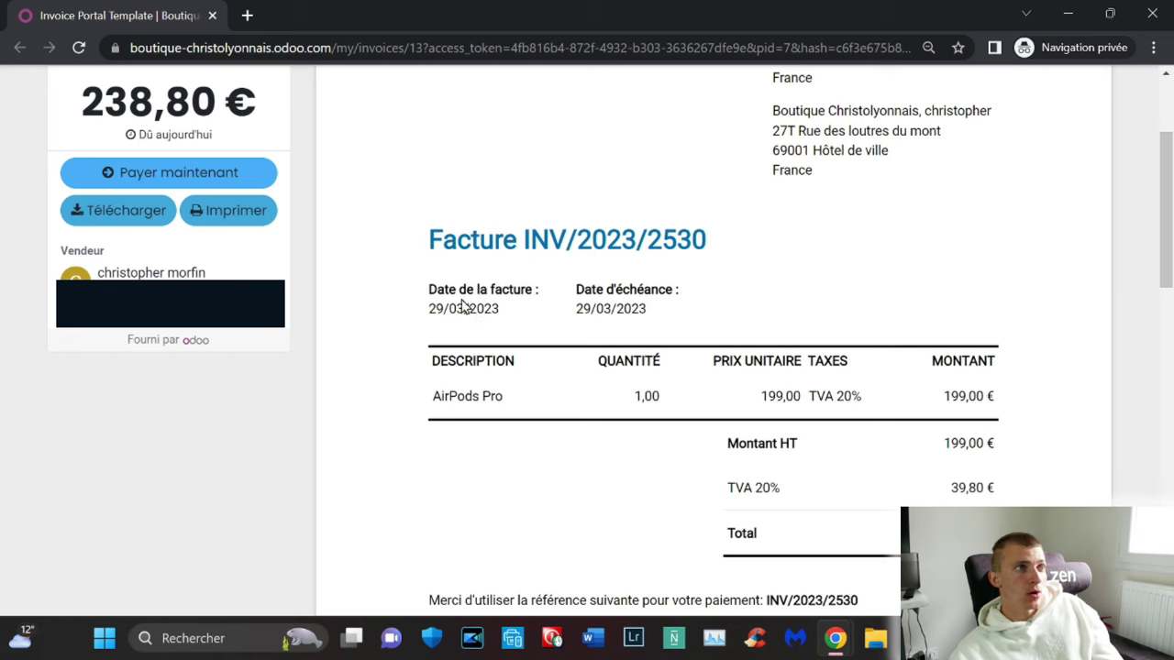
drag(507, 365, 446, 366)
click(488, 395)
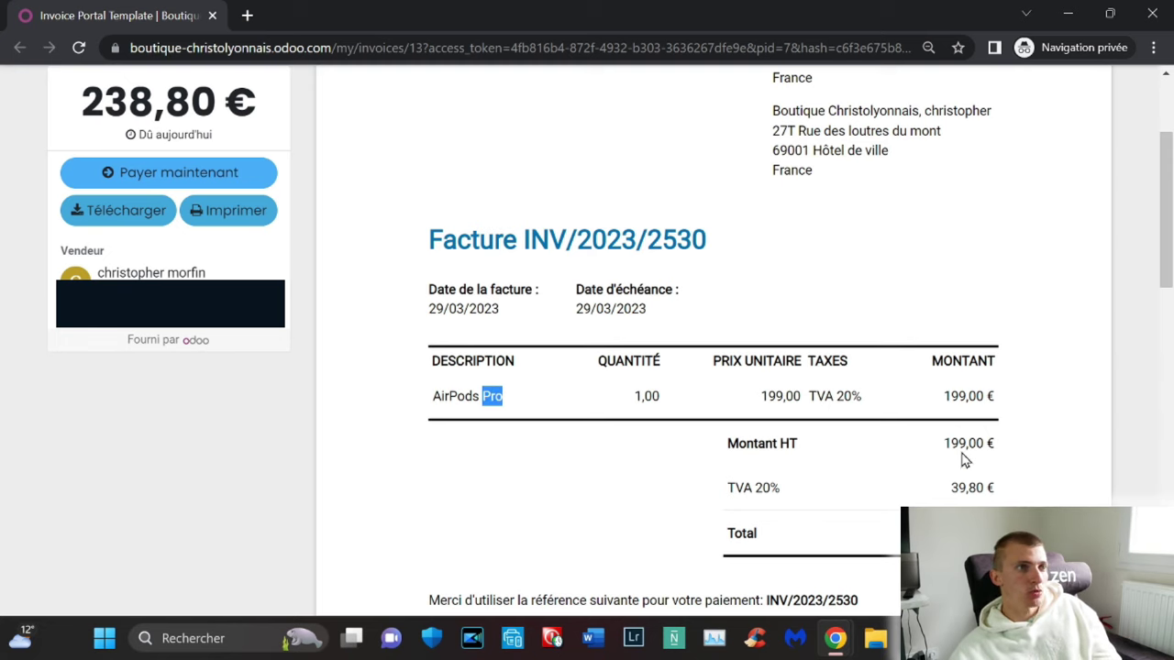
scroll(962, 463, down, 4)
scroll(953, 463, up, 2)
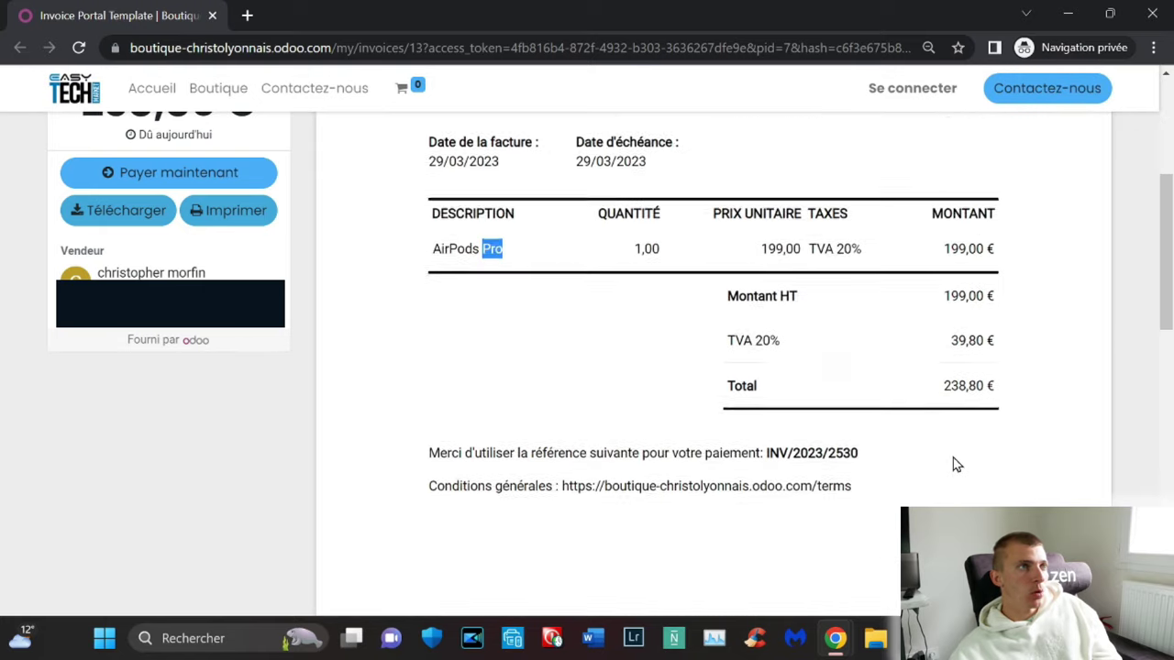
scroll(951, 463, up, 2)
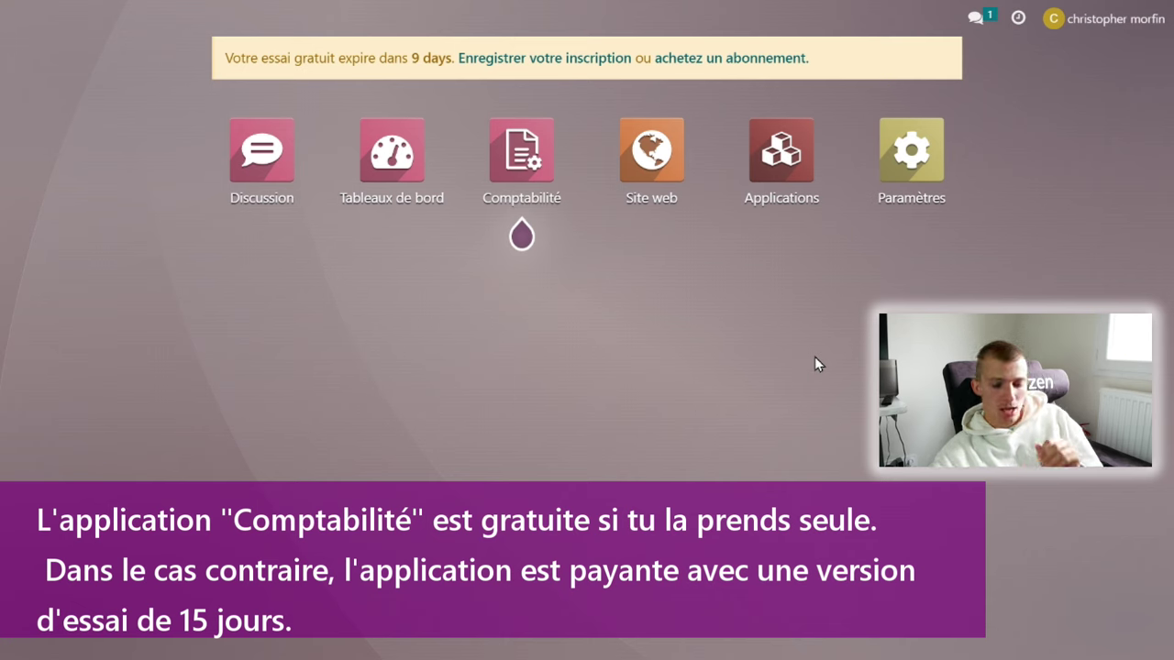
Step: In Odoo, check the Comptabilité entry in the application catalogue and open the Comptabilité app's dashboard
click(794, 158)
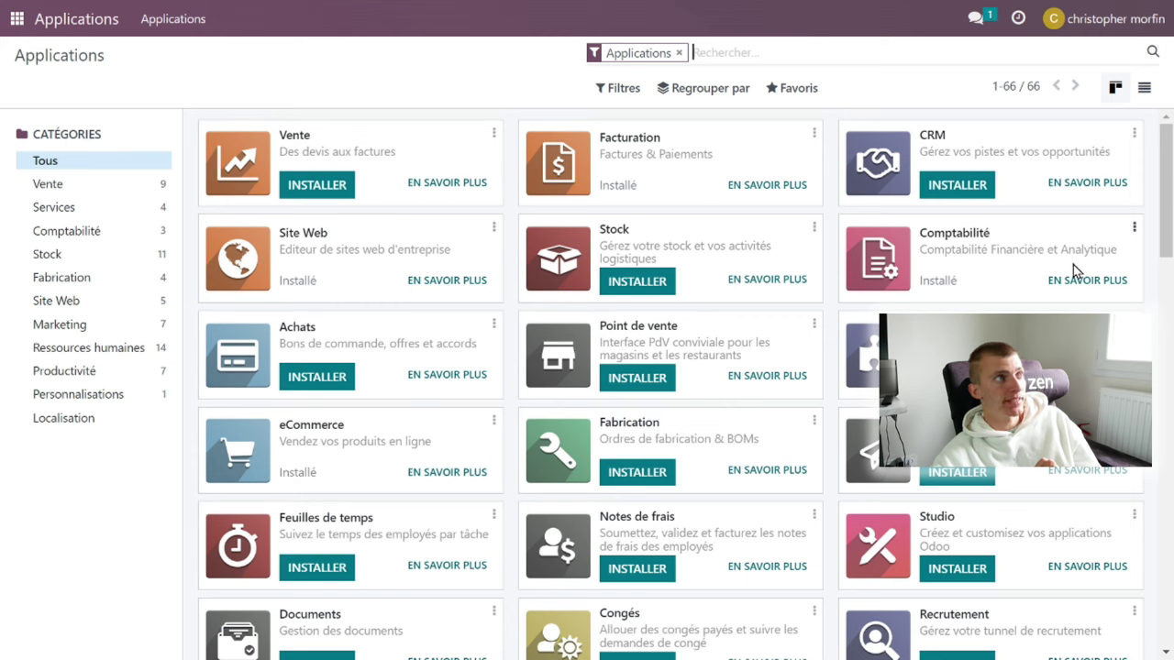
click(24, 25)
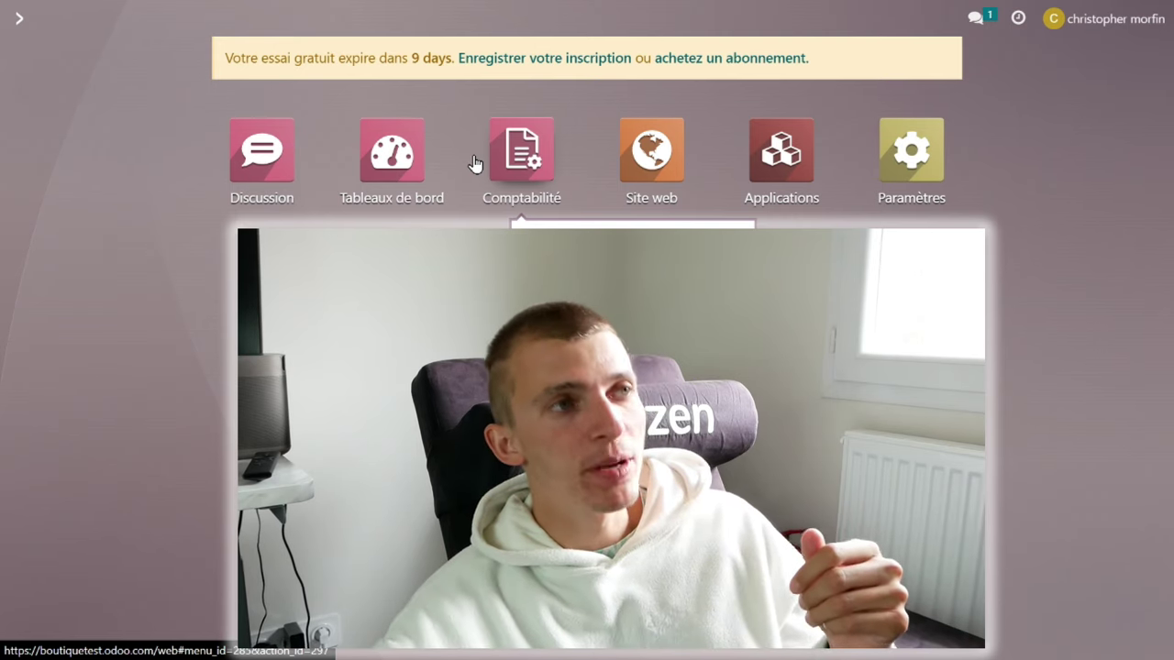
click(547, 149)
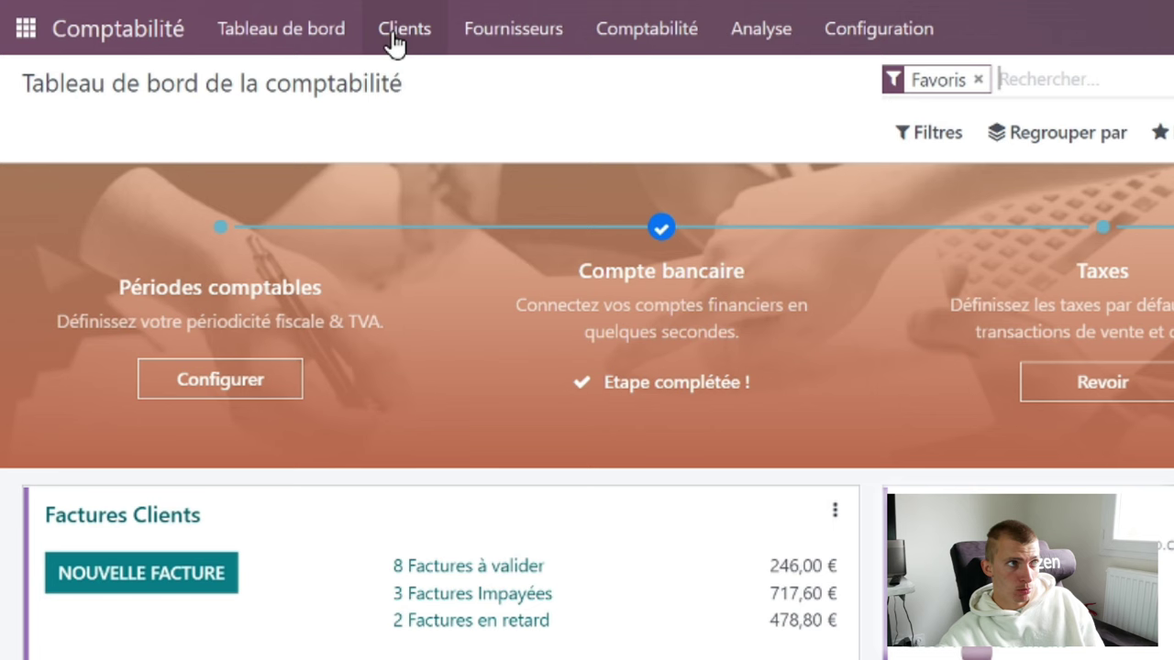
Step: Examine the accounting functions offered under Clients, Fournisseurs, Comptabilité, Analyse and Configuration
click(265, 28)
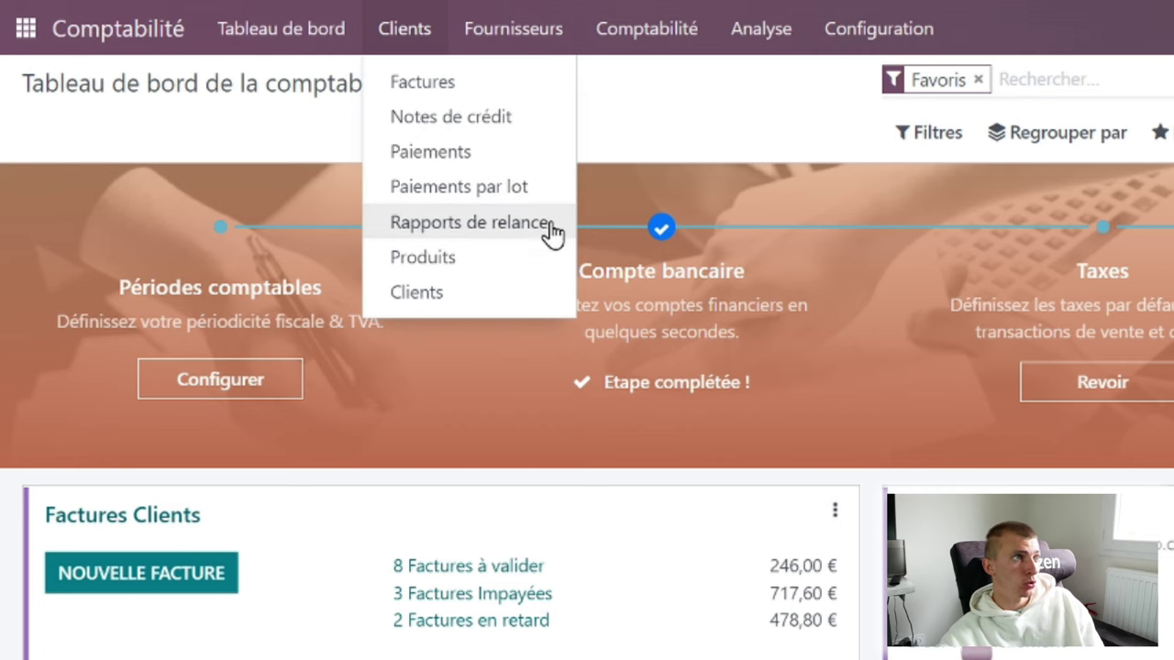
click(542, 33)
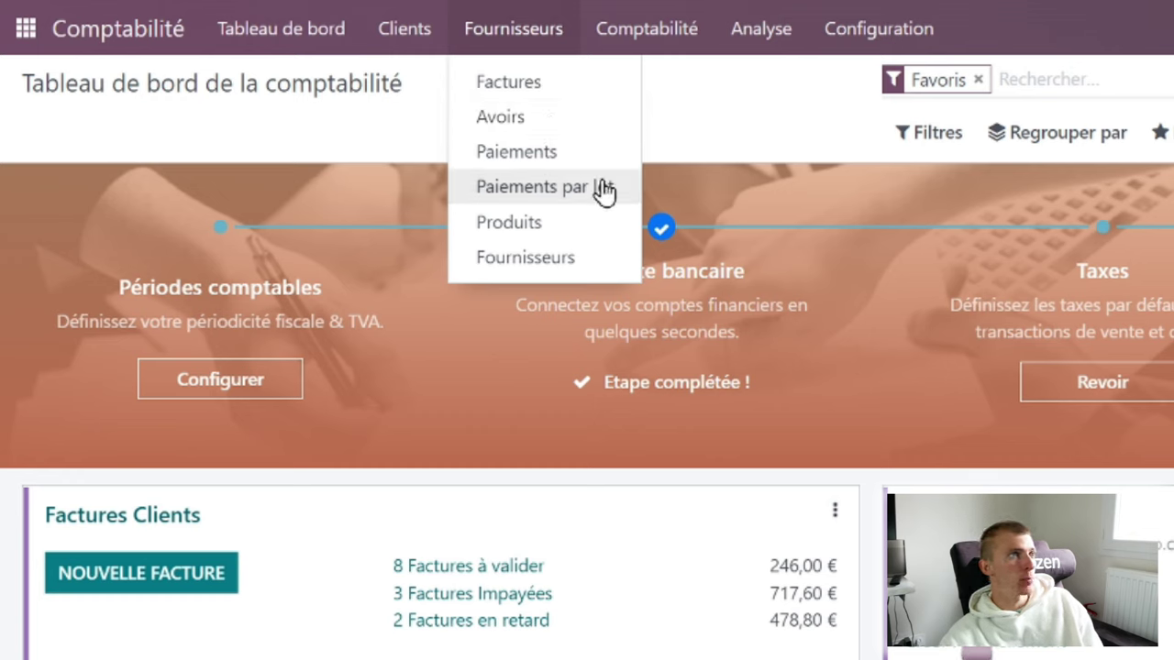
click(644, 23)
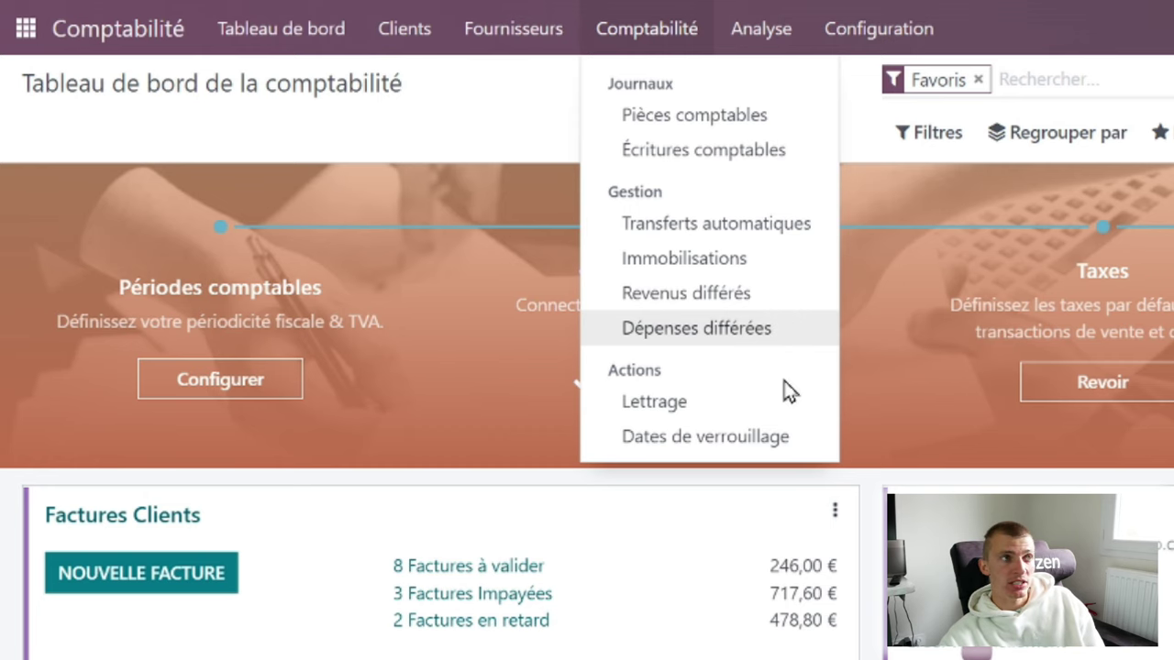
click(789, 19)
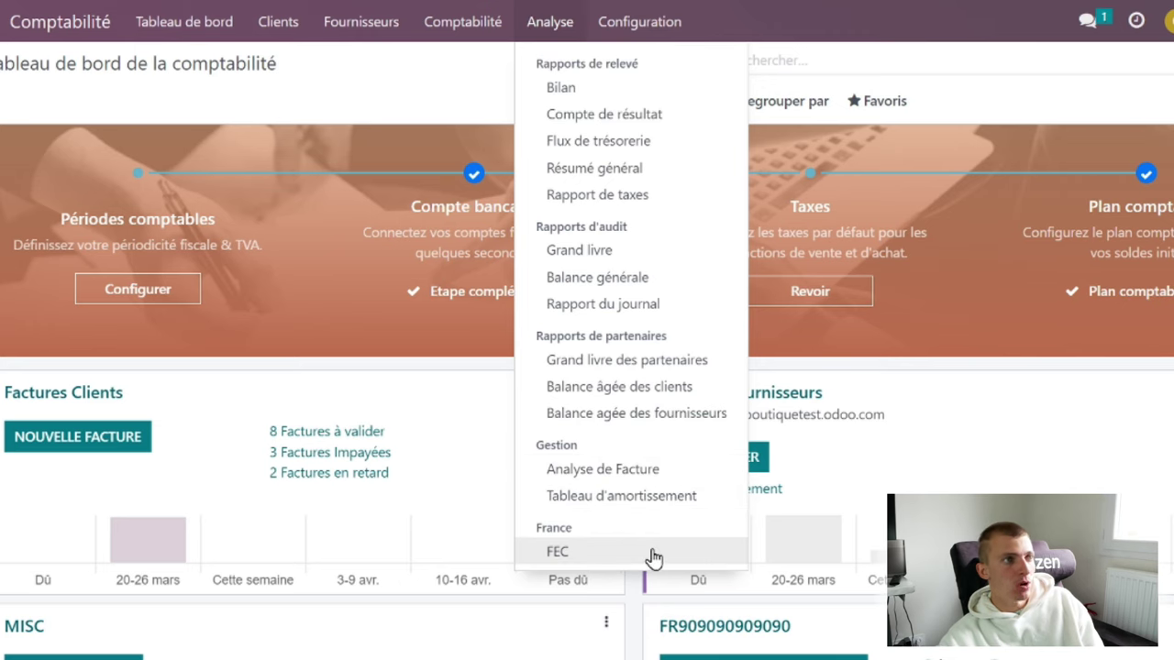
click(642, 23)
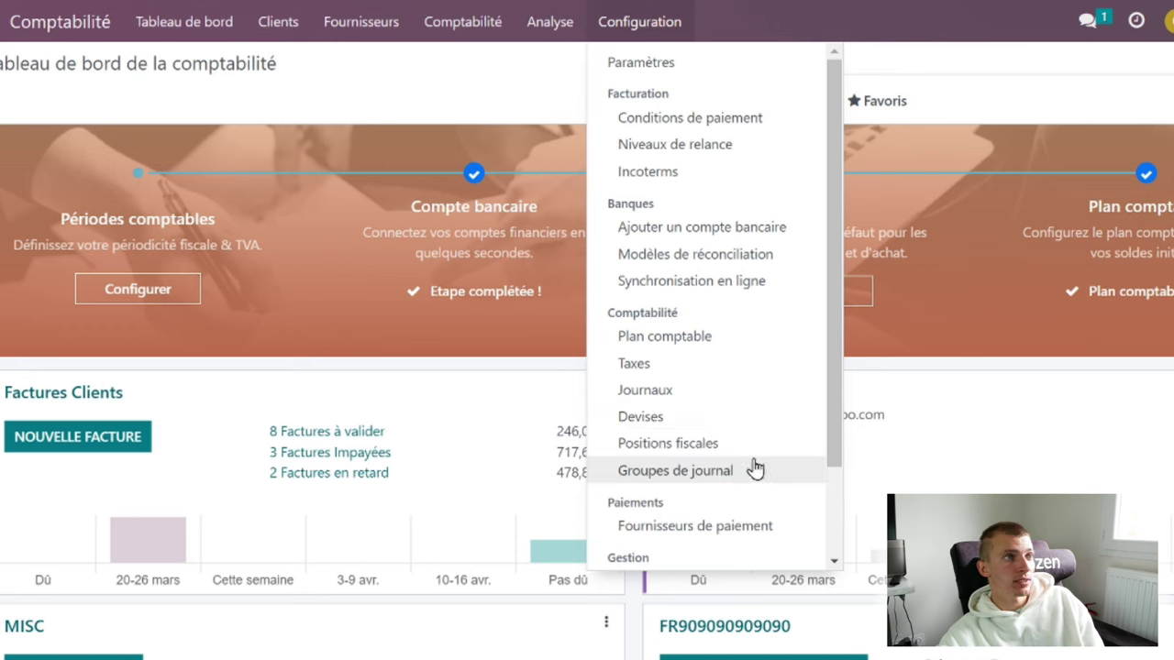
click(901, 515)
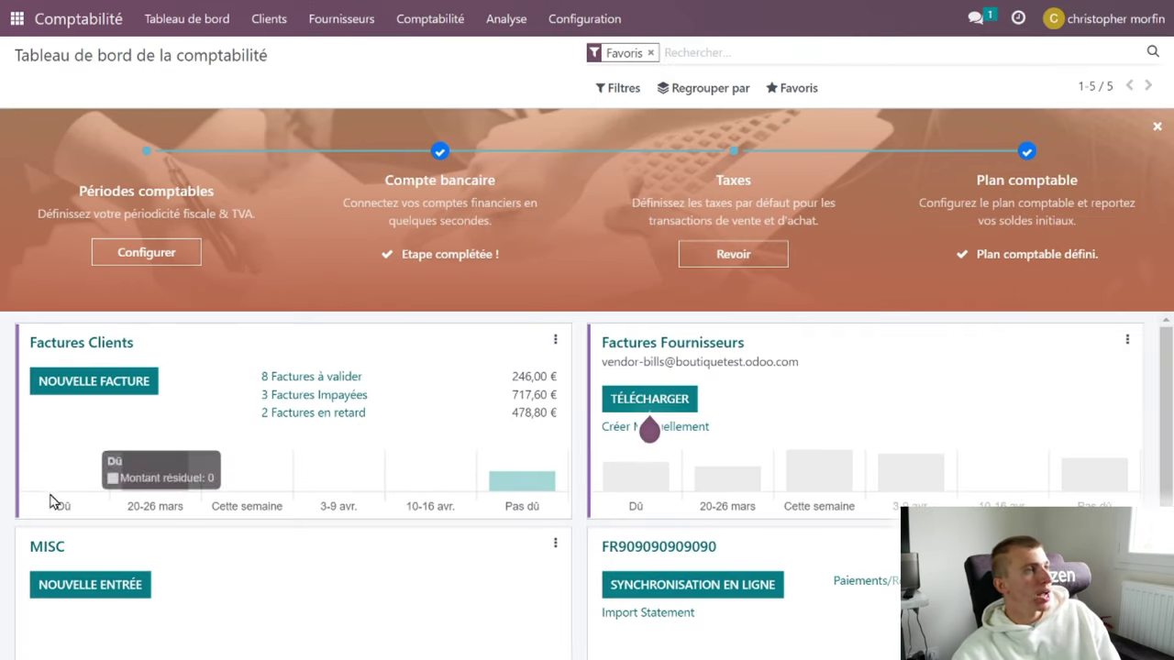
Step: Review the French institutions available for the bank journal's online synchronisation and close the list without connecting one
scroll(734, 383, down, 1)
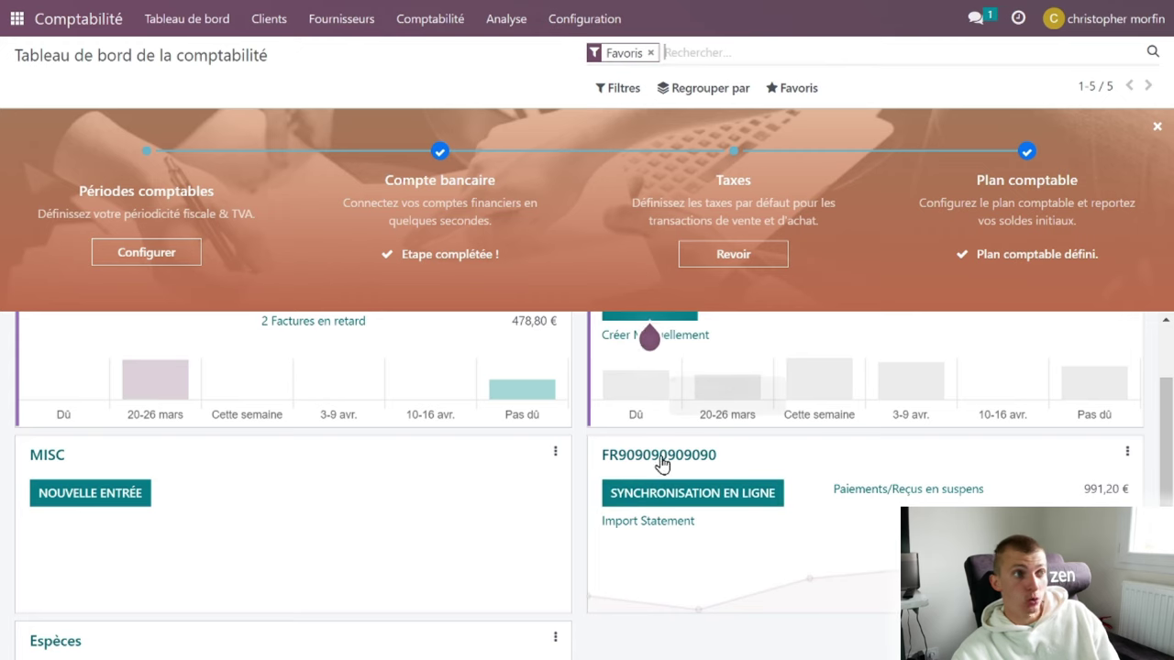
click(727, 511)
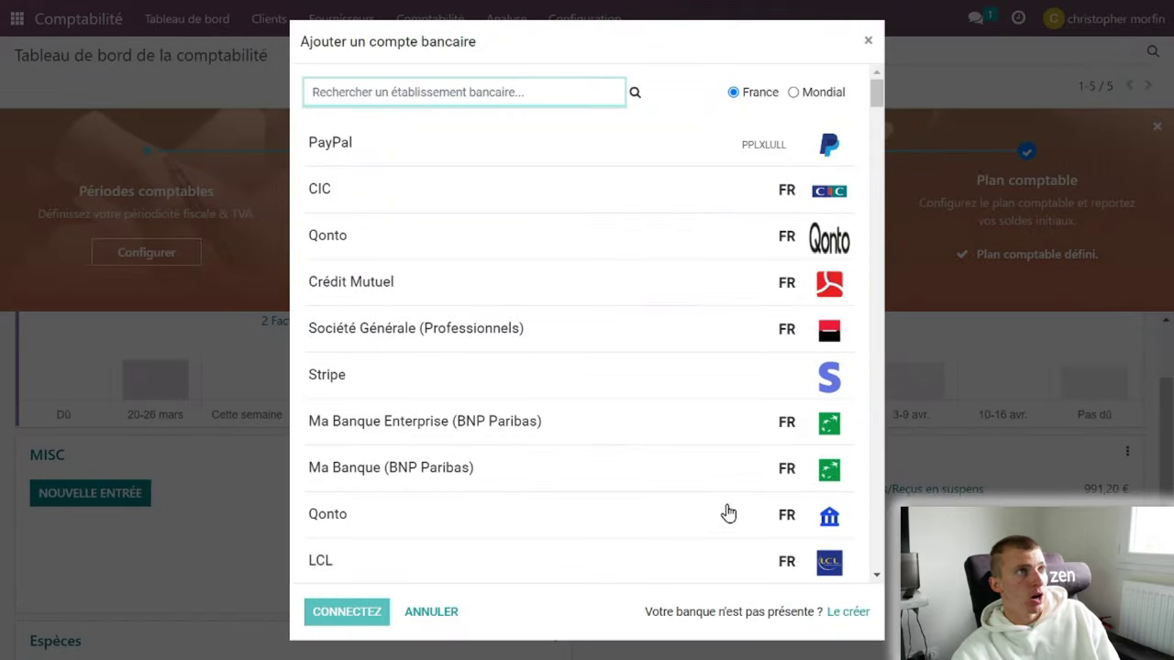
scroll(759, 288, down, 4)
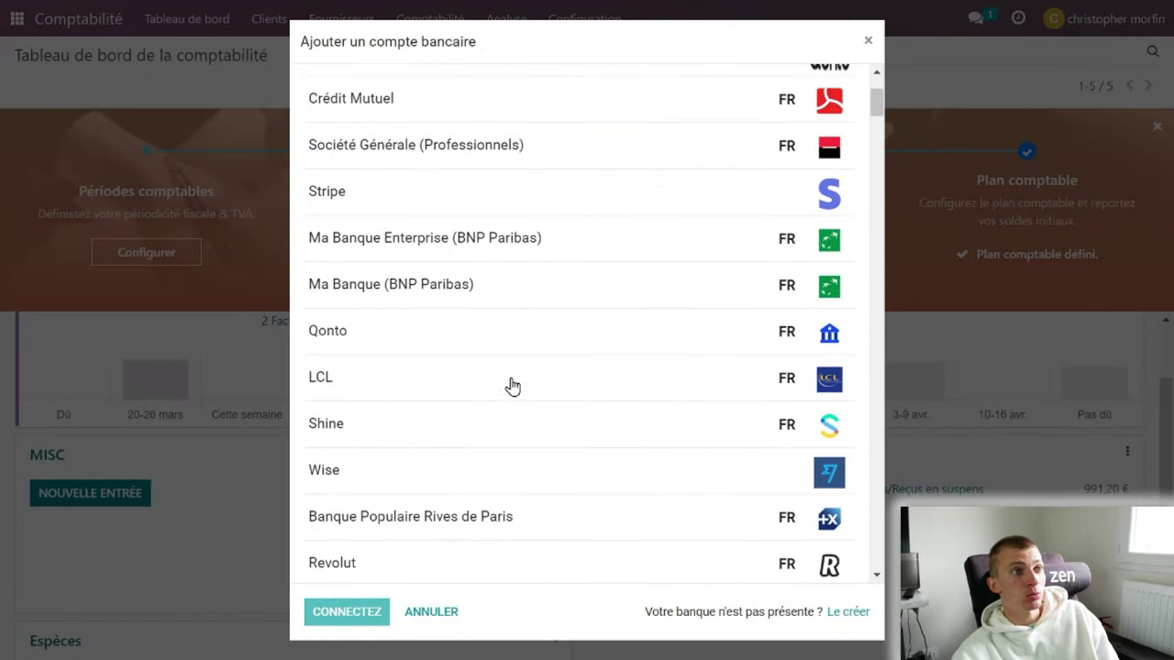
scroll(724, 377, up, 2)
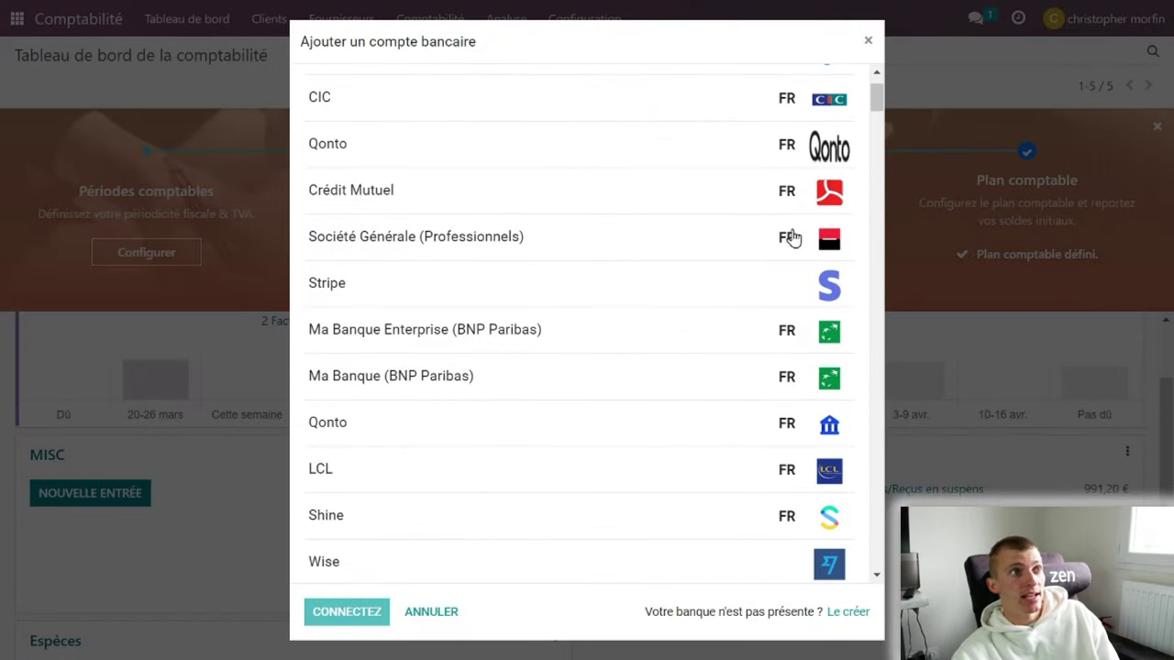
scroll(810, 184, up, 2)
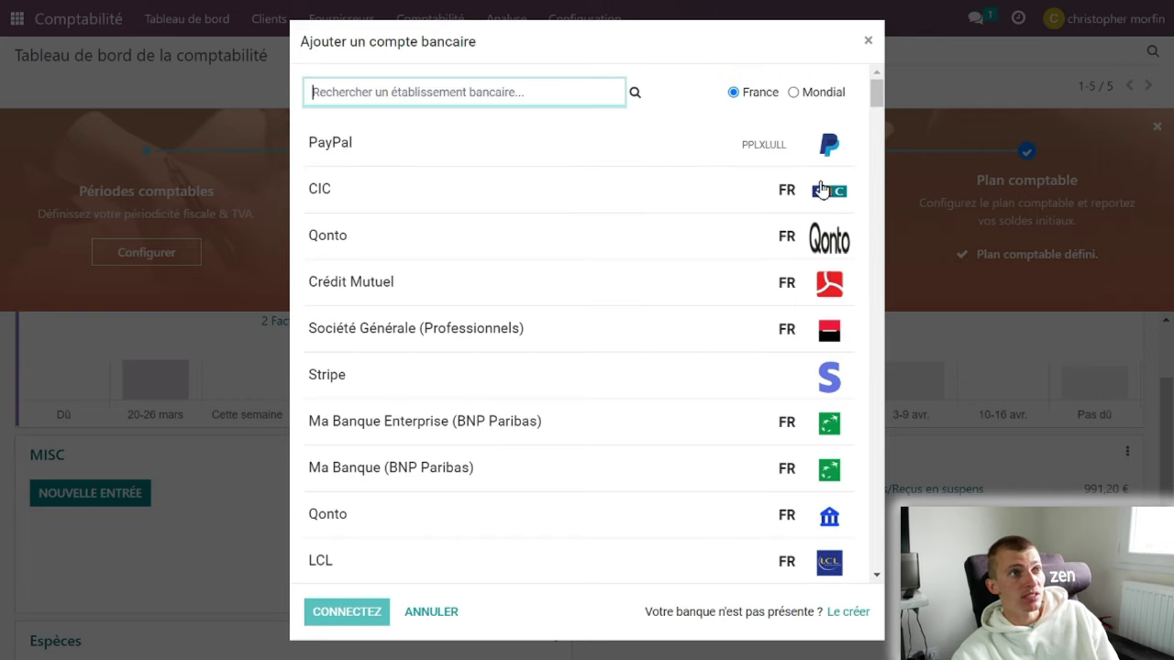
scroll(730, 452, down, 4)
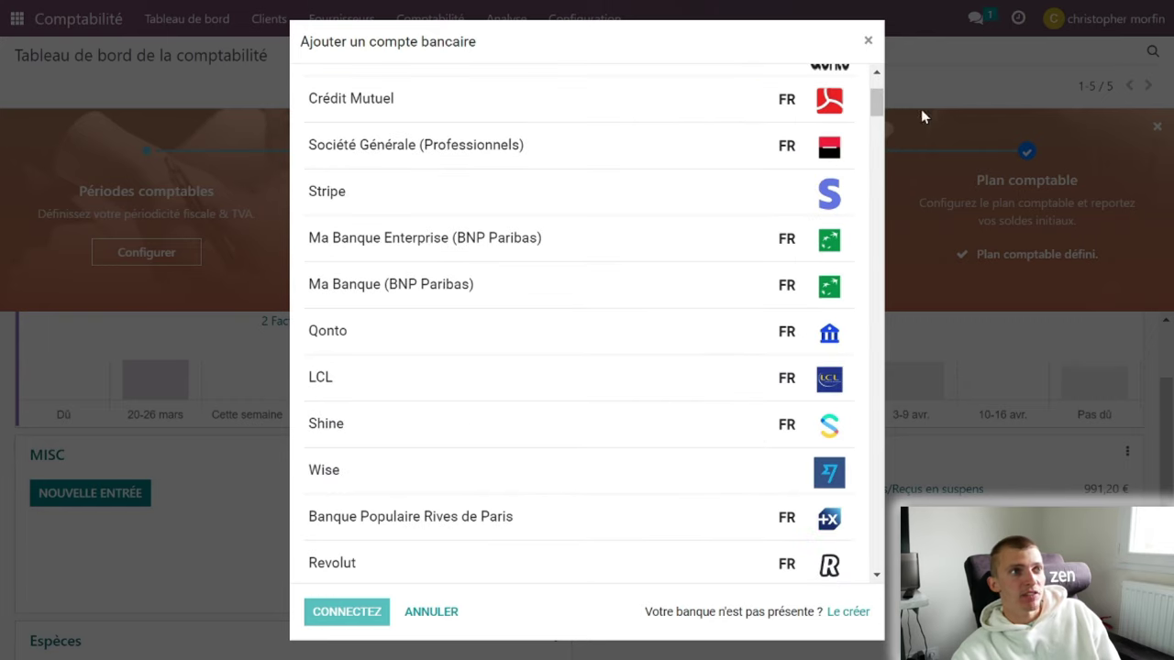
click(867, 44)
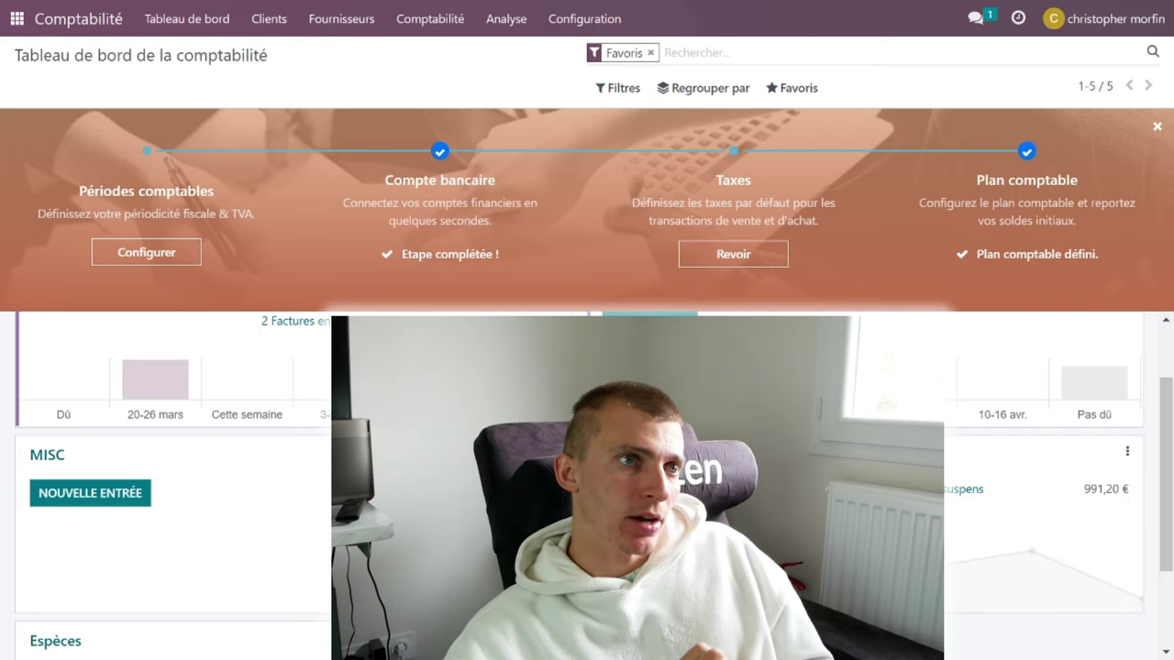
Step: Review the dashboard's remaining journals and the Clients functions, and return to the Odoo home screen
scroll(587, 486, down, 1)
scroll(172, 486, down, 1)
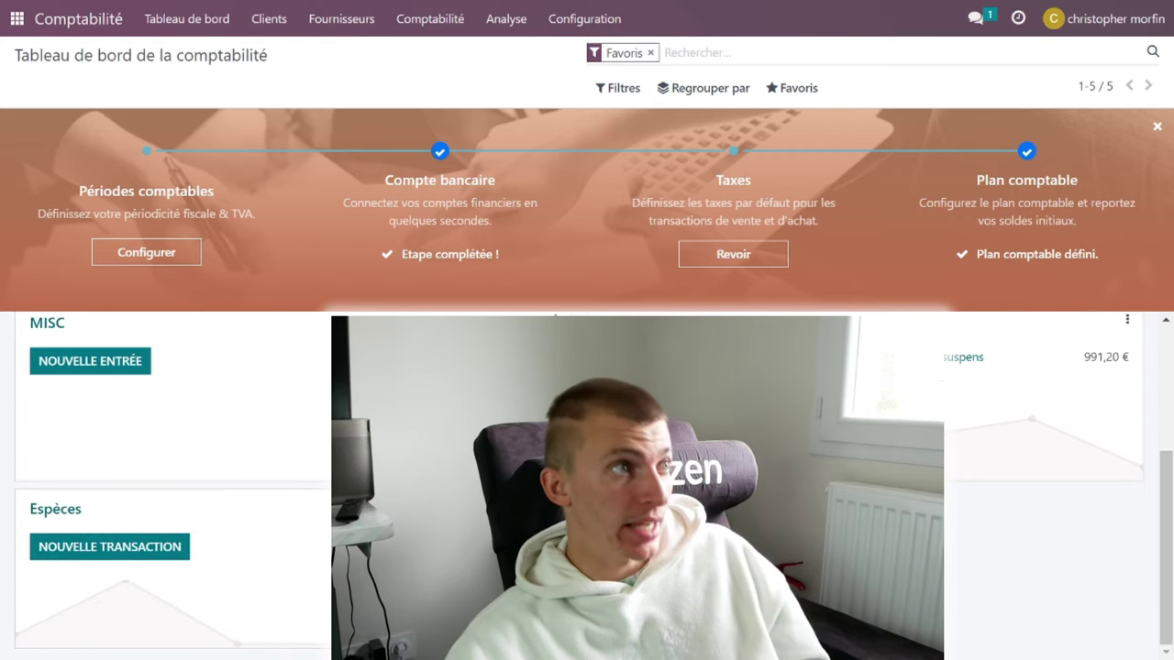
scroll(945, 586, up, 3)
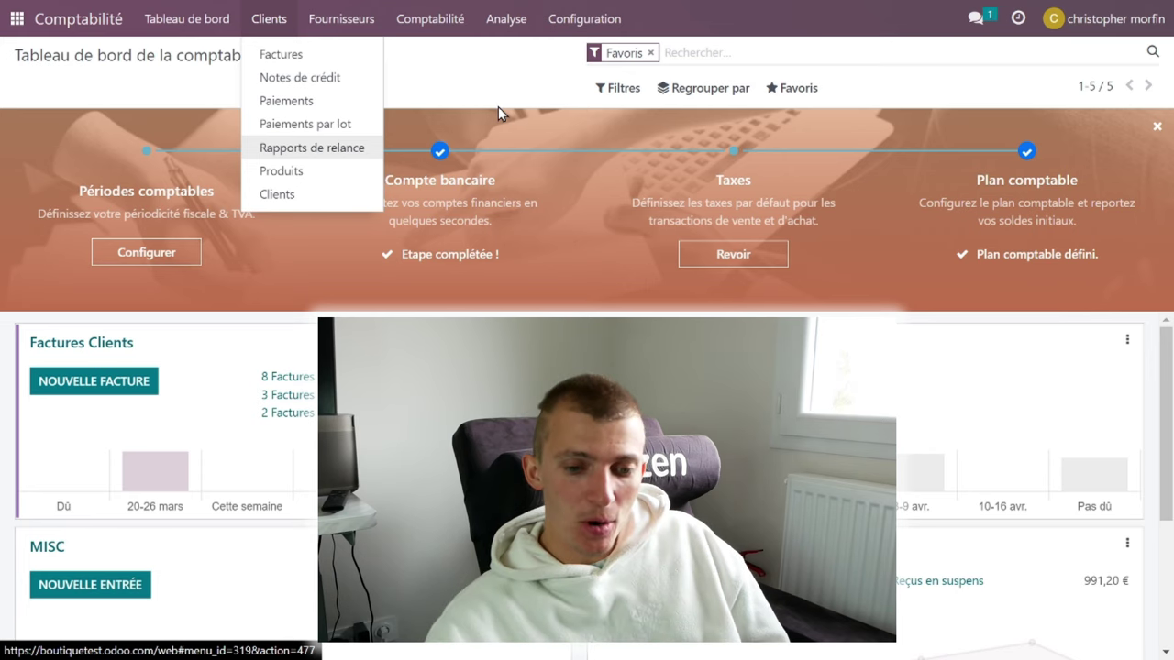
click(922, 86)
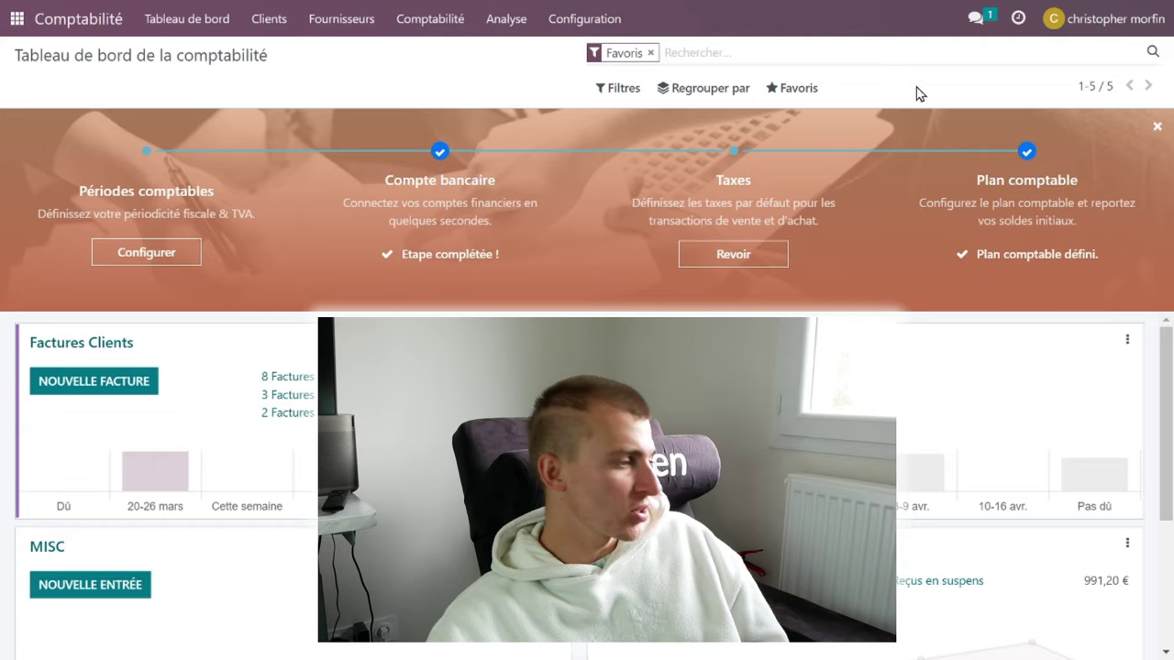
click(17, 18)
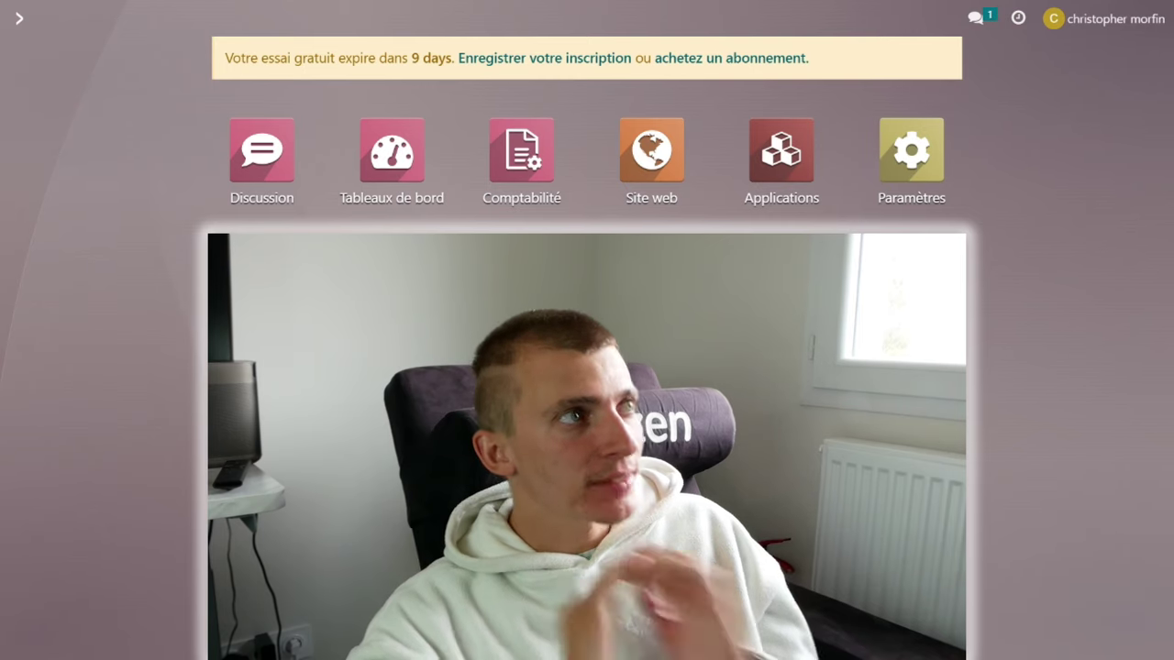